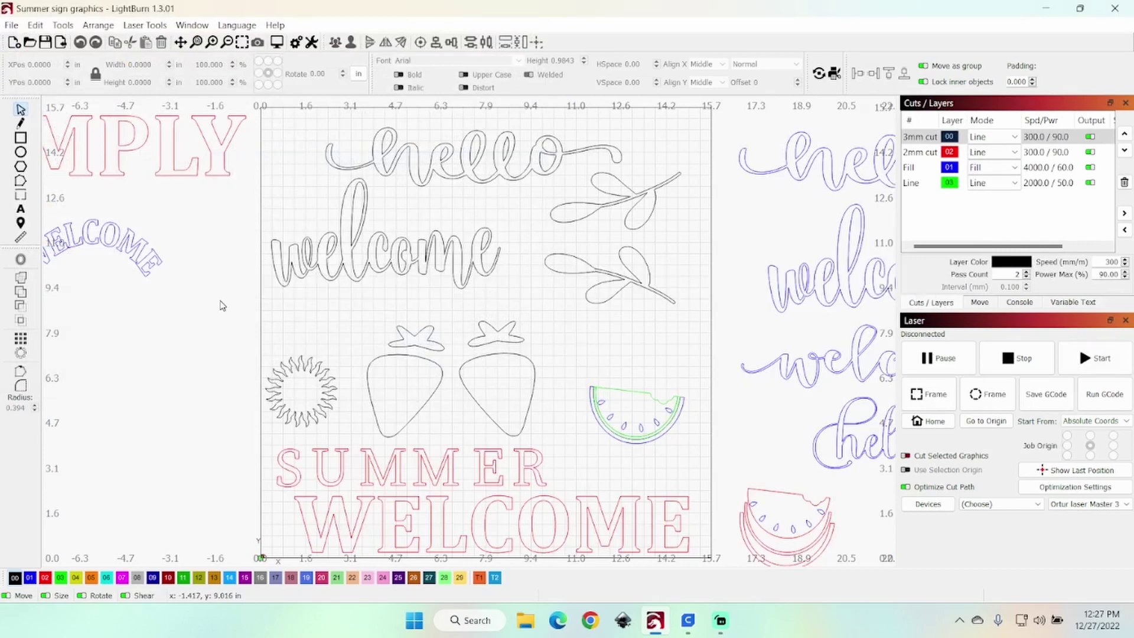
- Move the whole red watermelon slice, including its seeds, farther away from the work area, beyond the blue words
{"action": "scroll", "coordinate": [222, 306], "scroll_direction": "down", "scroll_amount": 3}
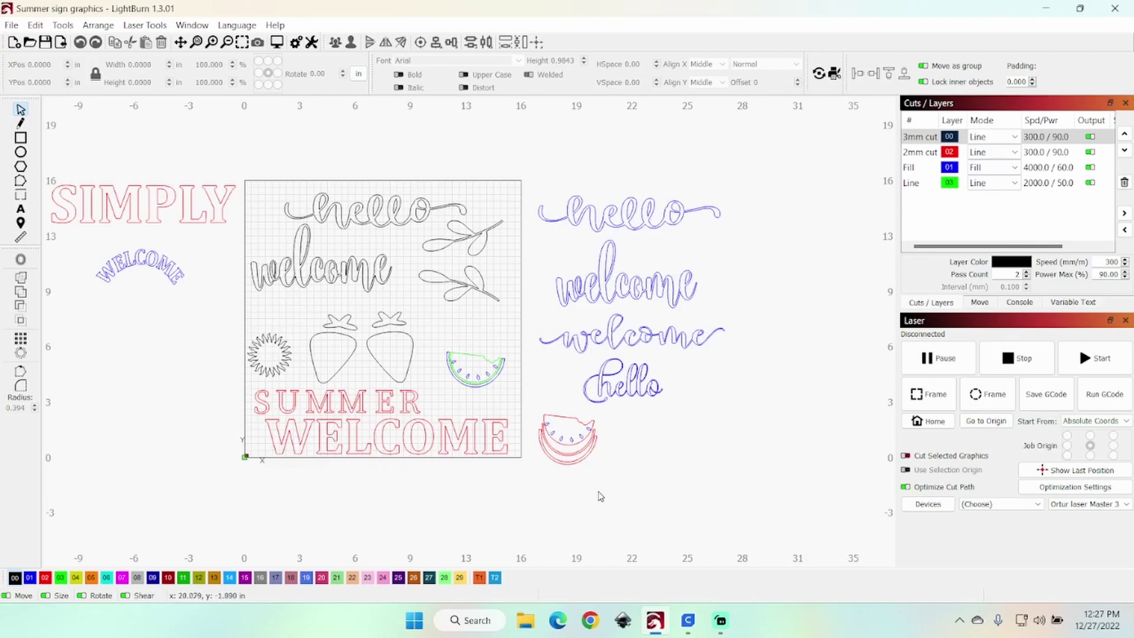
{"action": "left_click_drag", "start_coordinate": [614, 476], "coordinate": [521, 397]}
{"action": "left_click", "coordinate": [762, 494]}
{"action": "left_click_drag", "start_coordinate": [530, 466], "coordinate": [611, 414]}
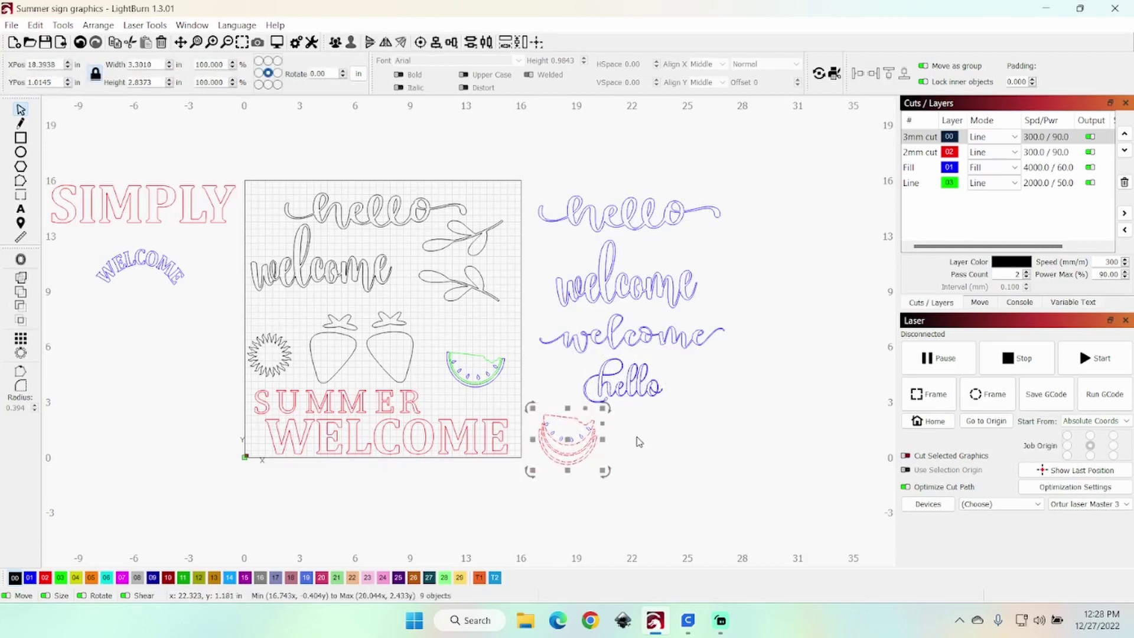
{"action": "left_click_drag", "start_coordinate": [578, 441], "coordinate": [791, 399]}
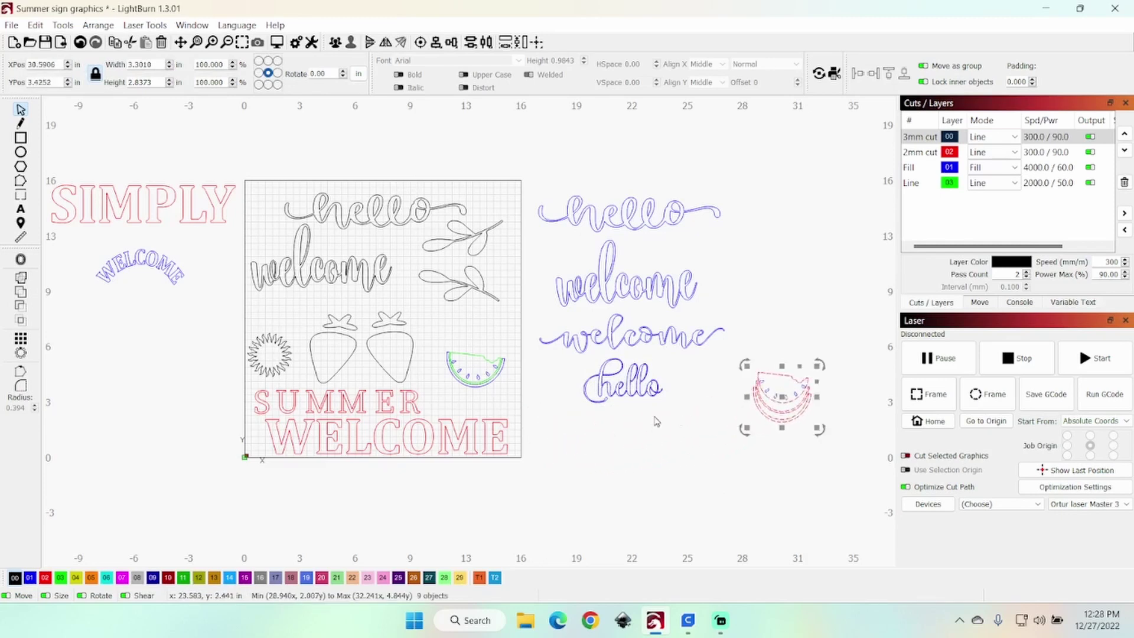
- Move the red SUMMER and WELCOME lettering together off the work area to the empty space below the blue words
{"action": "left_click", "coordinate": [377, 436]}
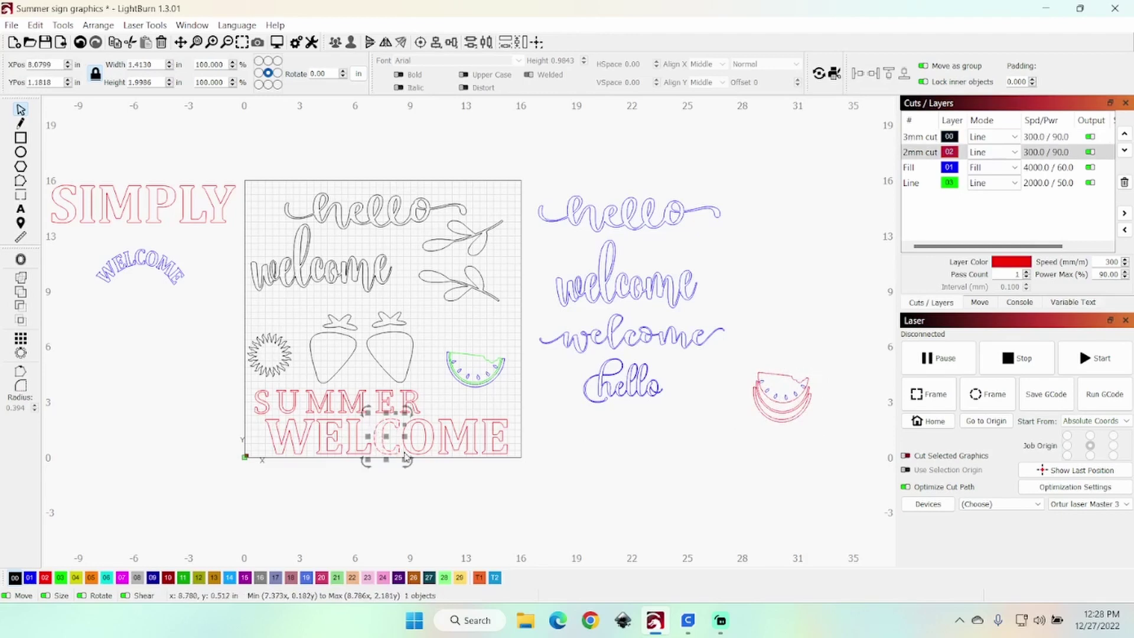
{"action": "left_click", "coordinate": [508, 490]}
{"action": "left_click_drag", "start_coordinate": [545, 482], "coordinate": [249, 417]}
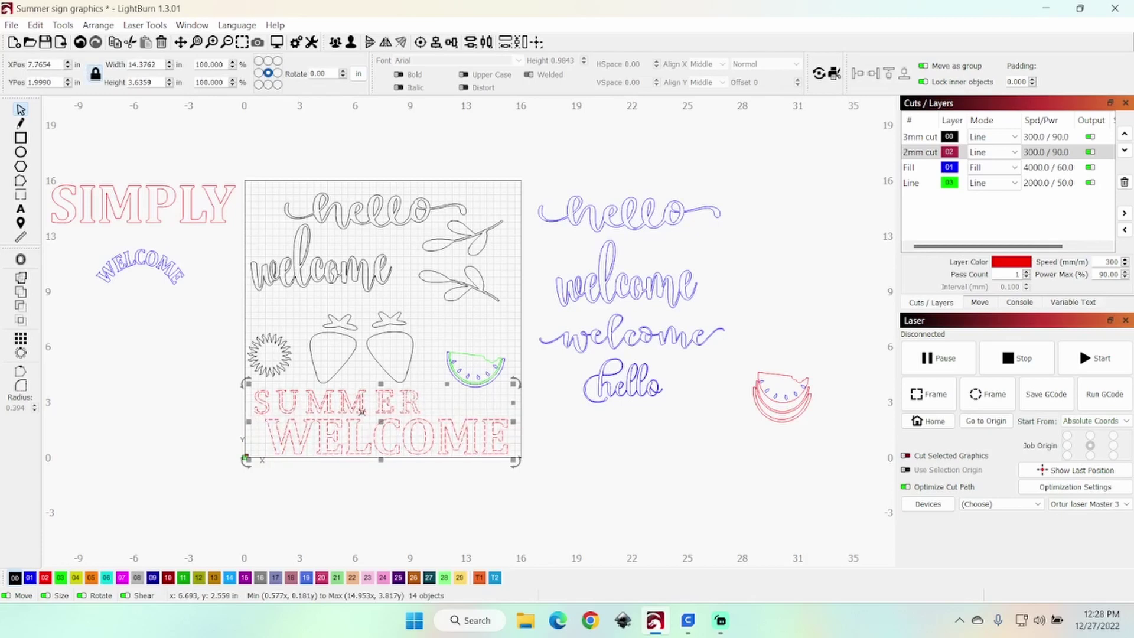
{"action": "left_click_drag", "start_coordinate": [378, 424], "coordinate": [692, 475]}
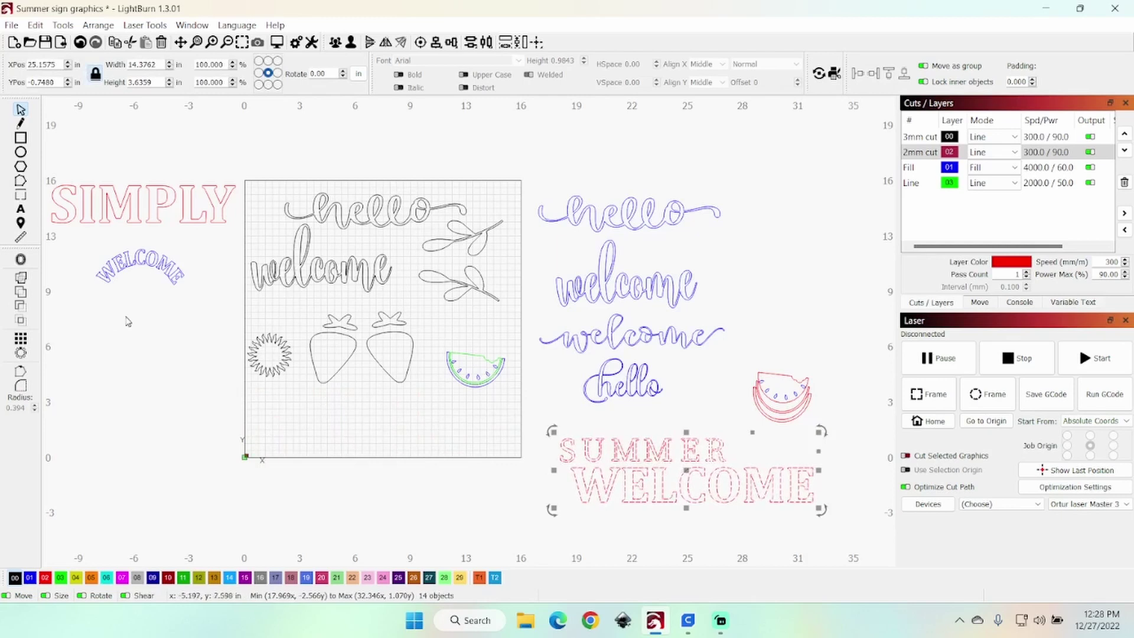
- Move the sun, both strawberries and the green watermelon together off the work area to the space below it
{"action": "left_click_drag", "start_coordinate": [213, 304], "coordinate": [527, 416]}
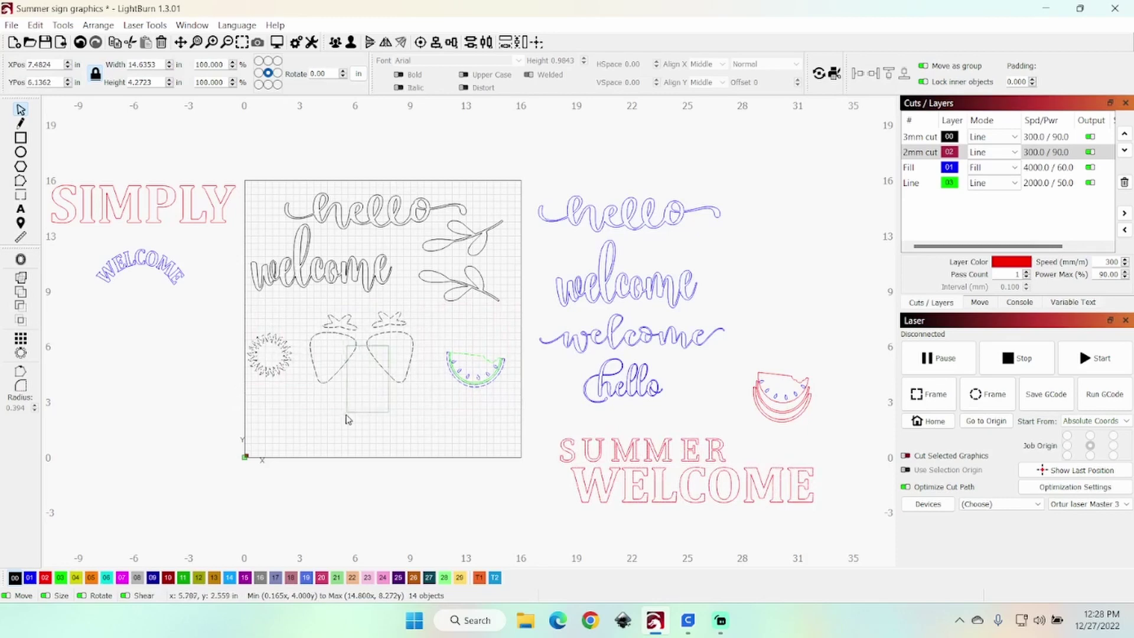
{"action": "left_click_drag", "start_coordinate": [200, 303], "coordinate": [549, 426]}
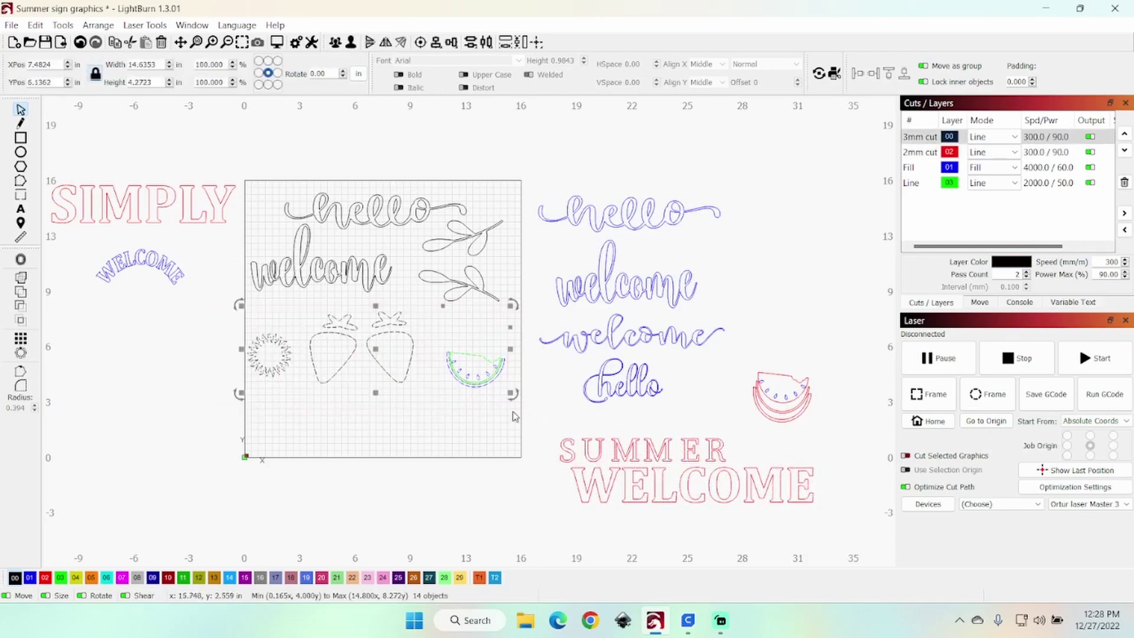
{"action": "left_click_drag", "start_coordinate": [375, 348], "coordinate": [271, 510]}
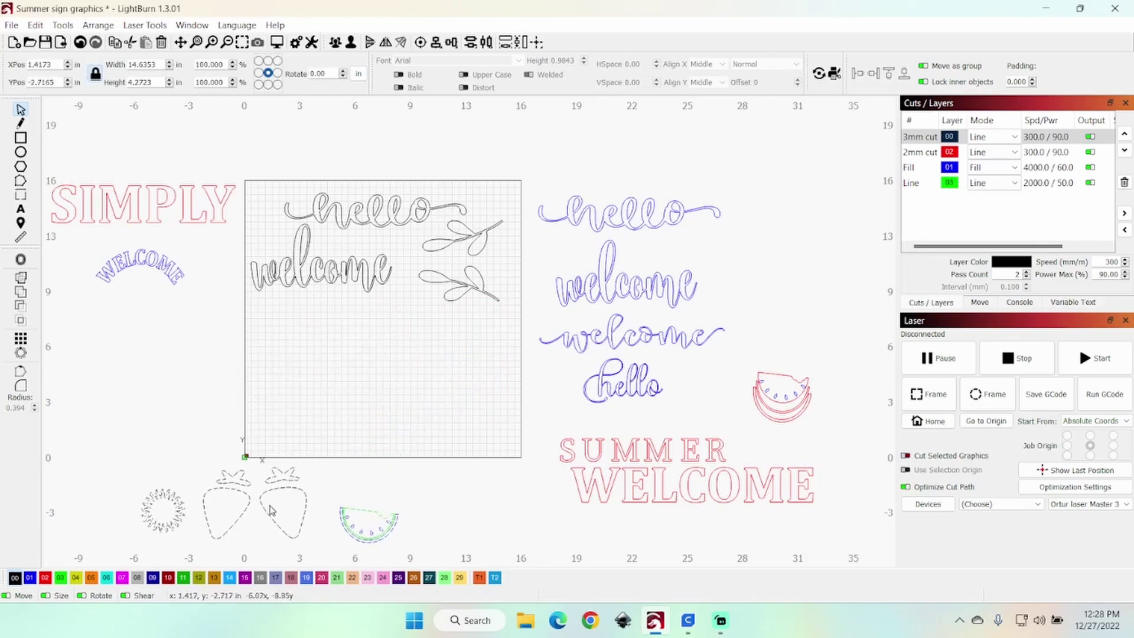
{"action": "left_click", "coordinate": [149, 371]}
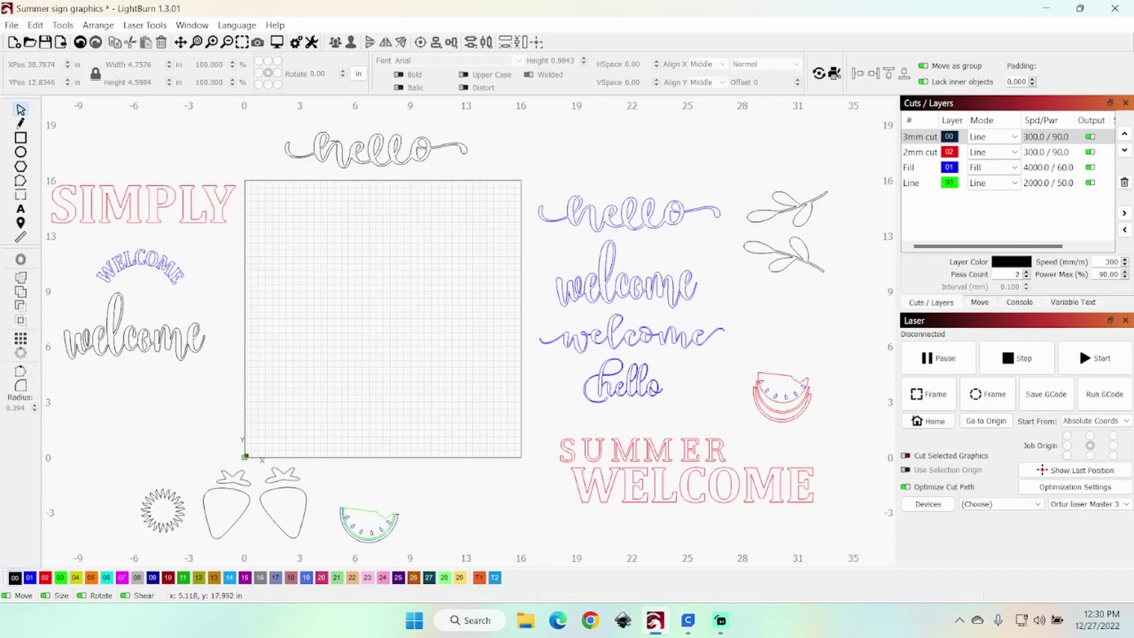
- Place the black "hello" in the middle of the work area and set its height to 3 in
{"action": "left_click", "coordinate": [355, 145]}
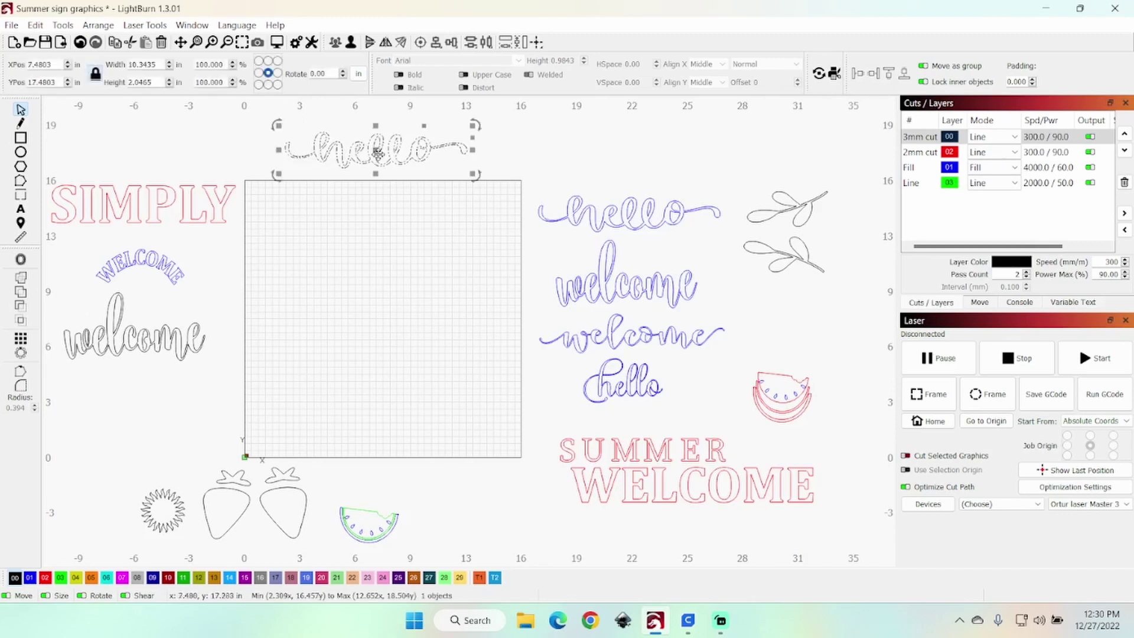
{"action": "left_click_drag", "start_coordinate": [371, 150], "coordinate": [381, 291]}
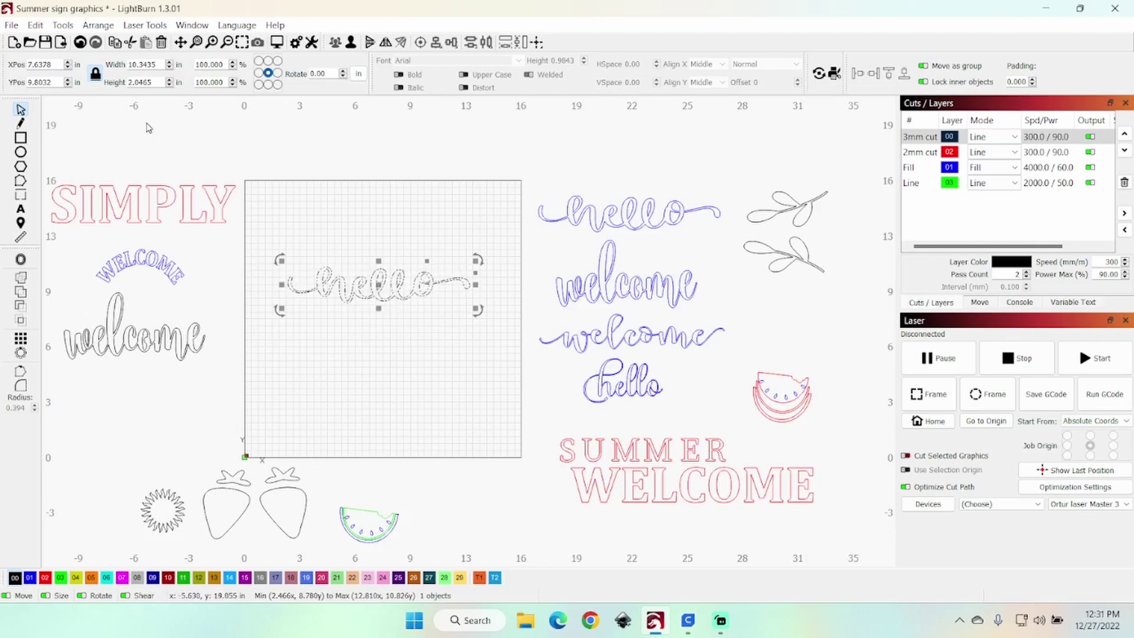
{"action": "left_click_drag", "start_coordinate": [153, 82], "coordinate": [101, 87]}
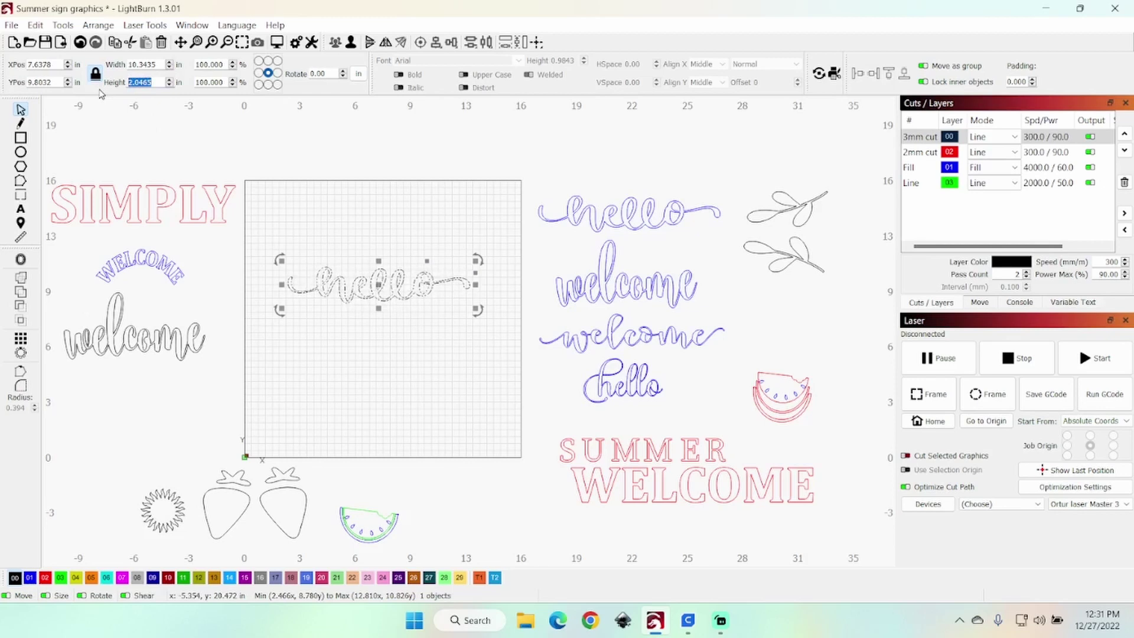
{"action": "type", "text": "3"}
{"action": "key", "text": "Return"}
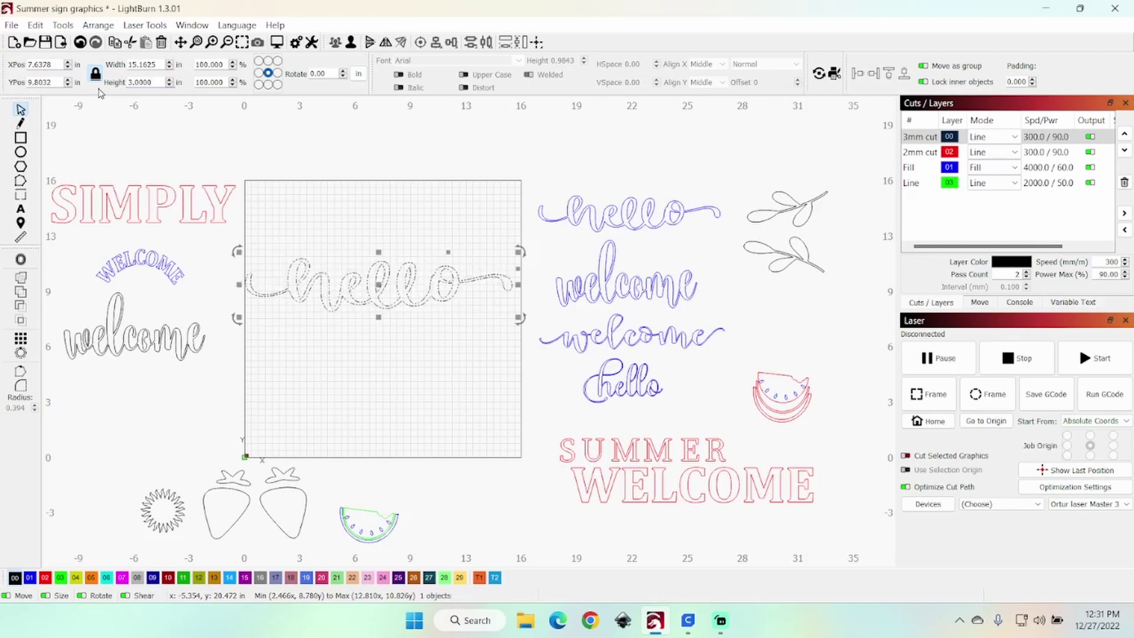
- Set the black "hello" height to 2 in and return the word to the space above the work area
{"action": "left_click_drag", "start_coordinate": [157, 82], "coordinate": [113, 86]}
{"action": "type", "text": "2"}
{"action": "key", "text": "Return"}
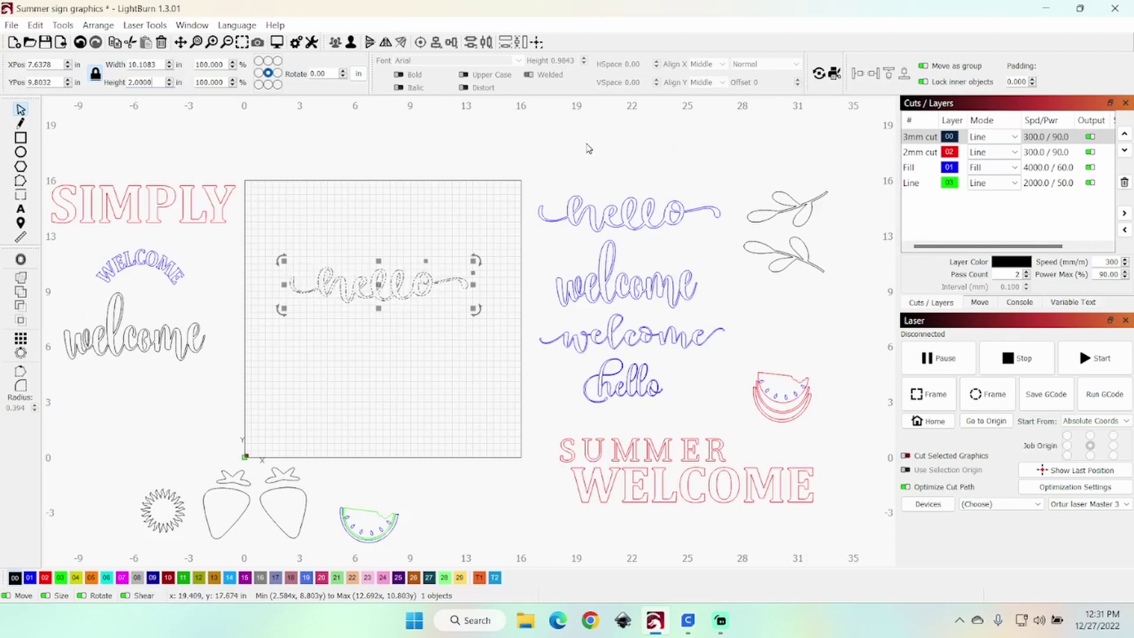
{"action": "key", "text": "ctrl+z"}
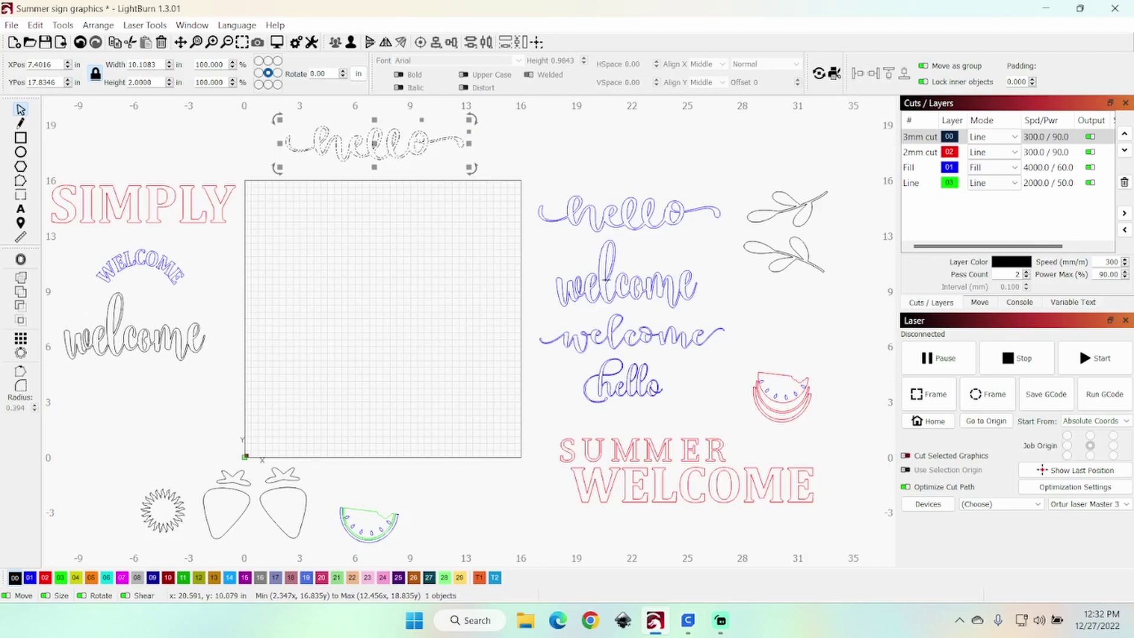
- Move the upper blue "welcome" onto the work area and assign it to the black 3mm cut layer 00
{"action": "left_click", "coordinate": [606, 284]}
{"action": "left_click", "coordinate": [610, 271]}
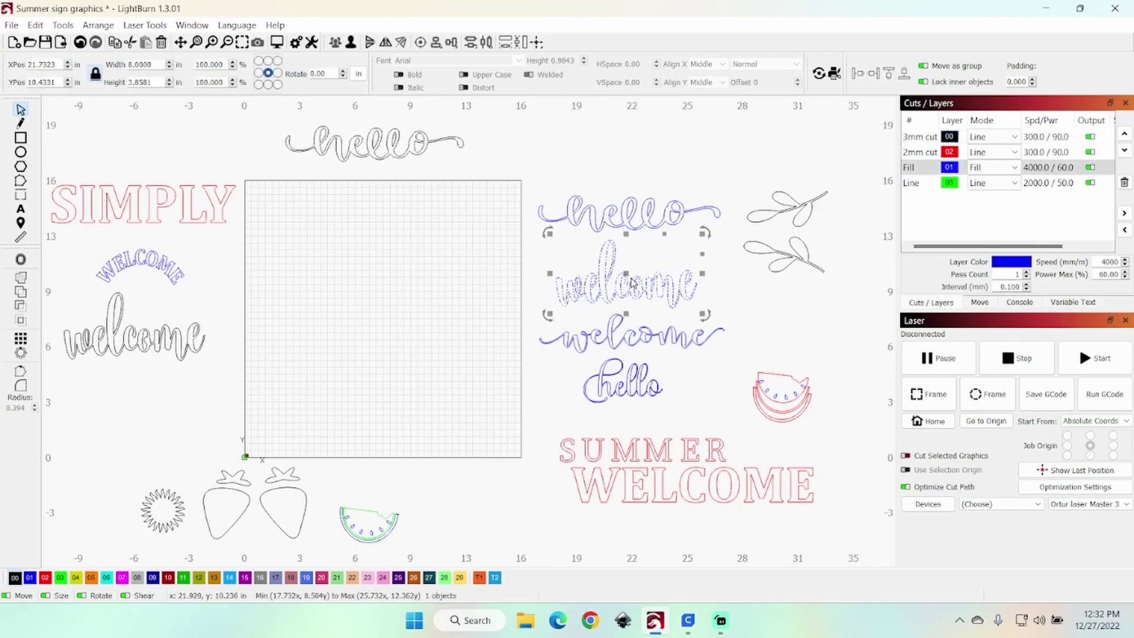
{"action": "left_click_drag", "start_coordinate": [626, 271], "coordinate": [385, 245]}
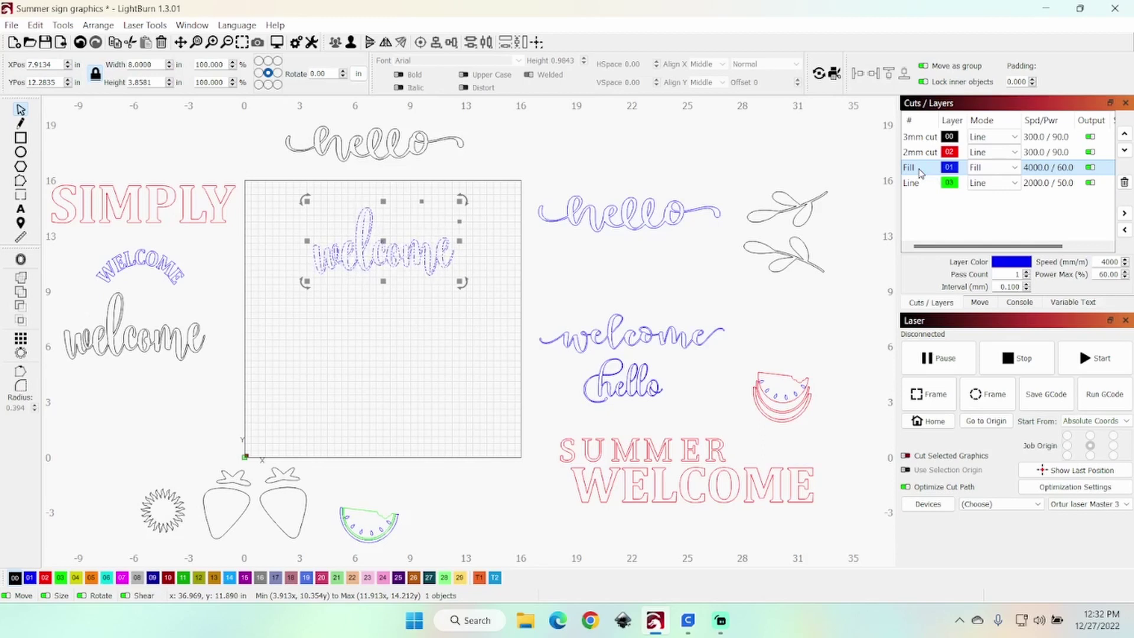
{"action": "left_click", "coordinate": [920, 137]}
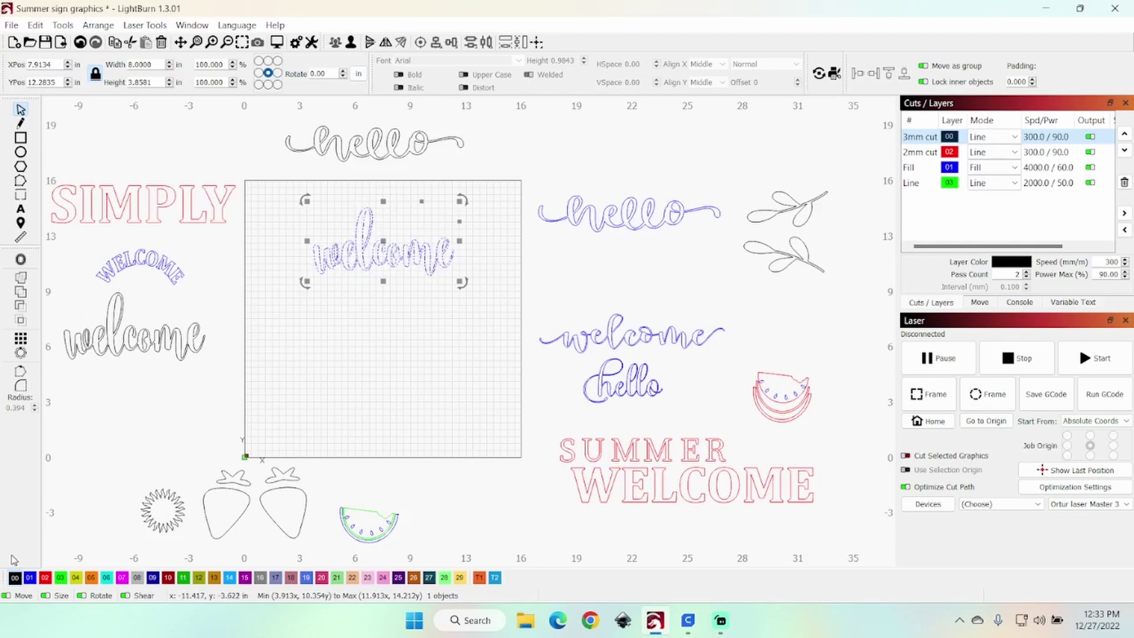
{"action": "left_click", "coordinate": [15, 578]}
{"action": "left_click", "coordinate": [361, 374]}
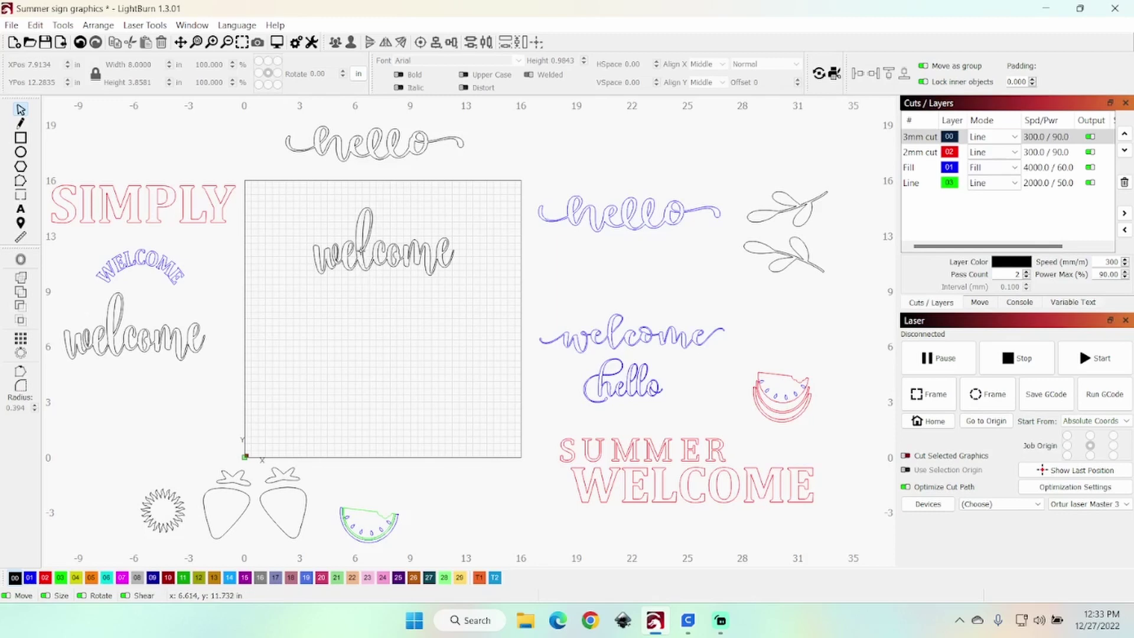
- Reassign the "welcome" on the work area to the blue Fill layer 01 and return it below the blue "hello"
{"action": "left_click", "coordinate": [366, 238]}
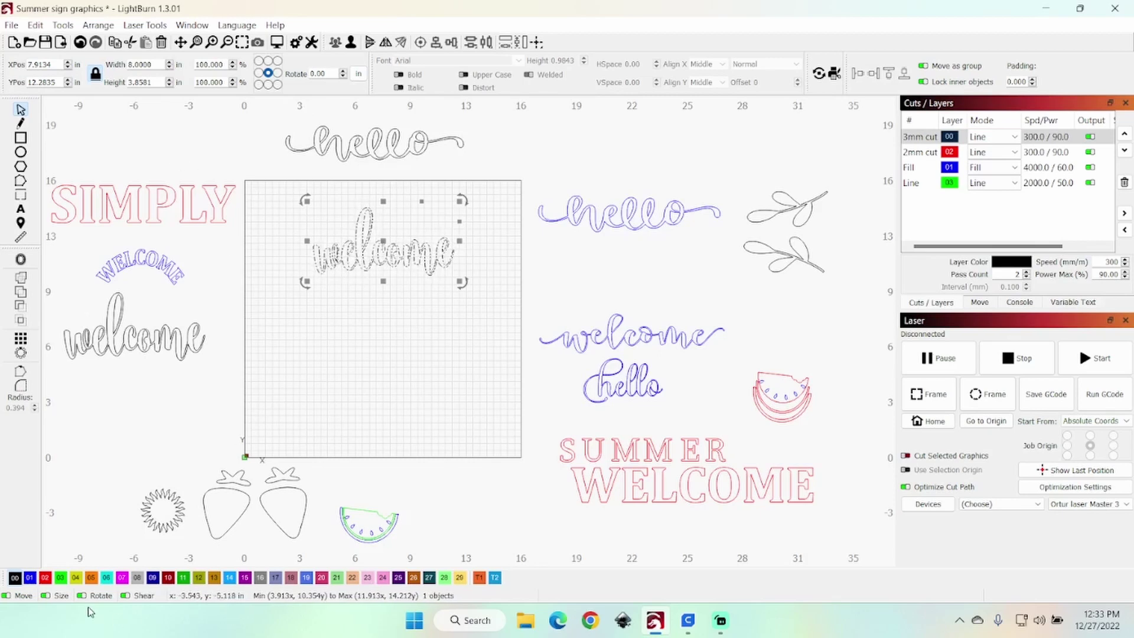
{"action": "left_click", "coordinate": [30, 577]}
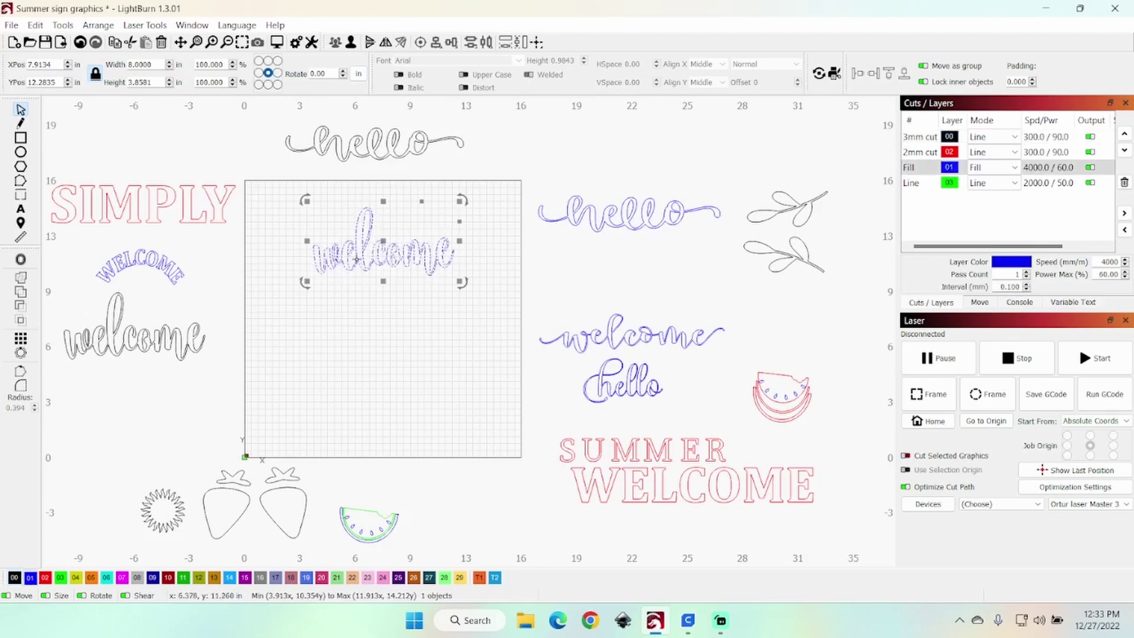
{"action": "left_click_drag", "start_coordinate": [387, 248], "coordinate": [635, 278]}
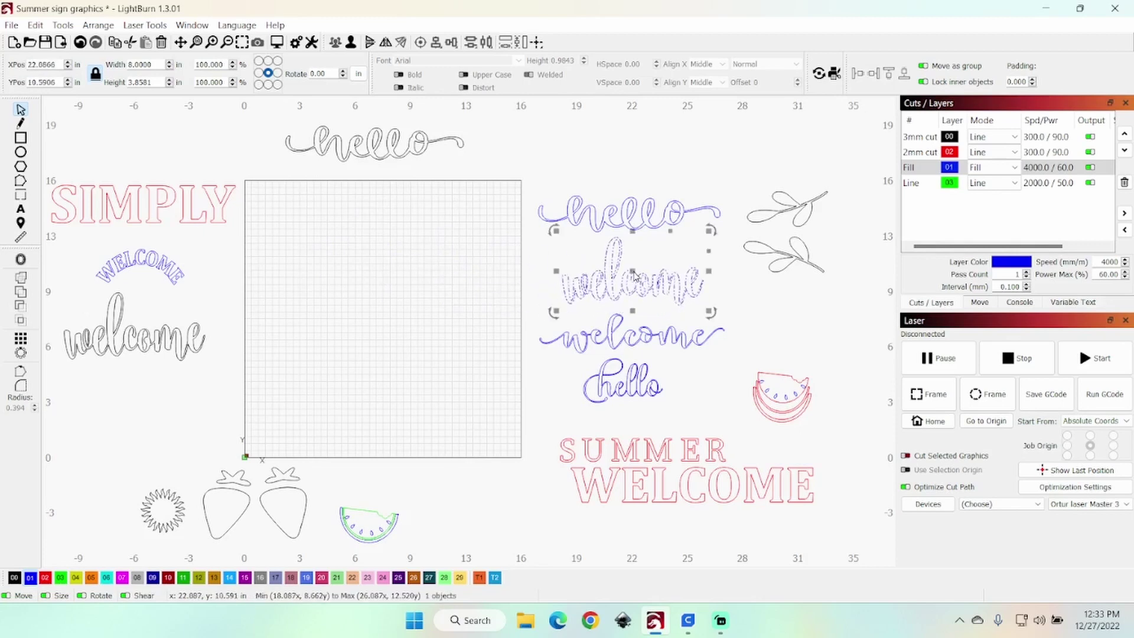
{"action": "left_click", "coordinate": [160, 419]}
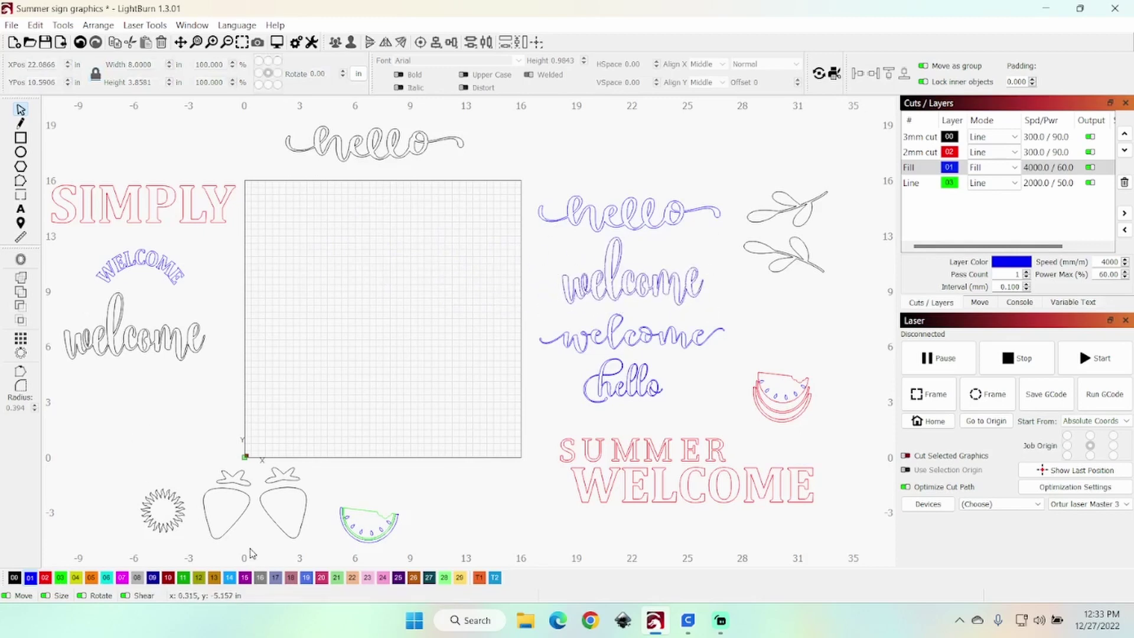
- Move the sun from below the work area to the middle of the grid
{"action": "left_click", "coordinate": [161, 517]}
{"action": "left_click_drag", "start_coordinate": [161, 517], "coordinate": [376, 309]}
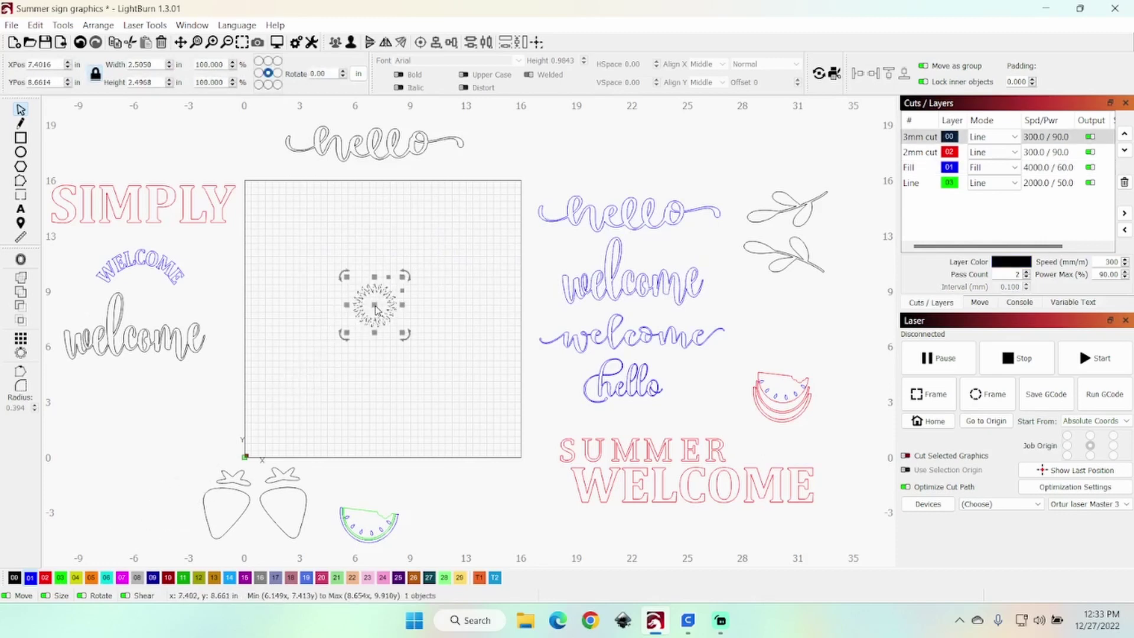
{"action": "left_click", "coordinate": [307, 322]}
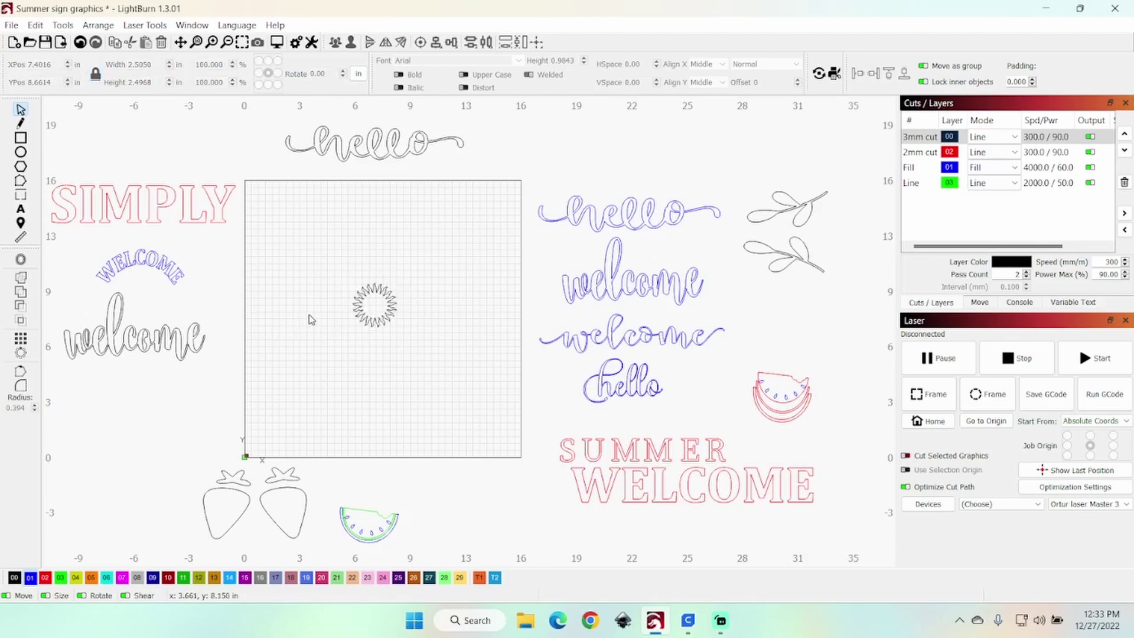
- Move the arched blue WELCOME onto the upper part of the work area and place the sun directly beneath its arch
{"action": "left_click", "coordinate": [141, 263]}
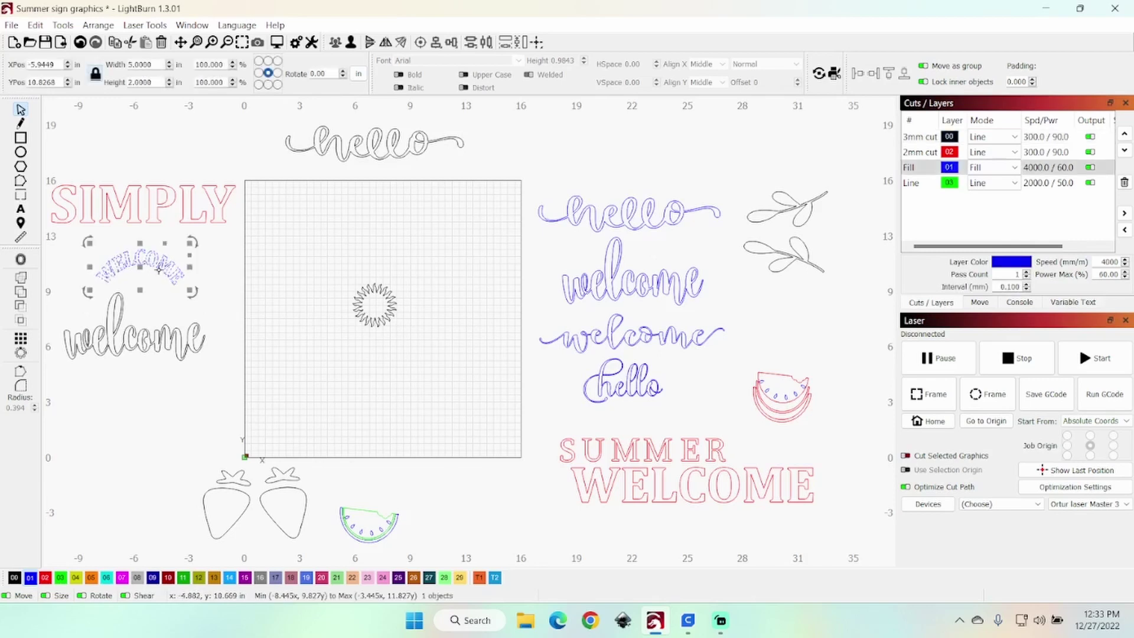
{"action": "left_click_drag", "start_coordinate": [138, 269], "coordinate": [378, 233]}
{"action": "left_click", "coordinate": [372, 310]}
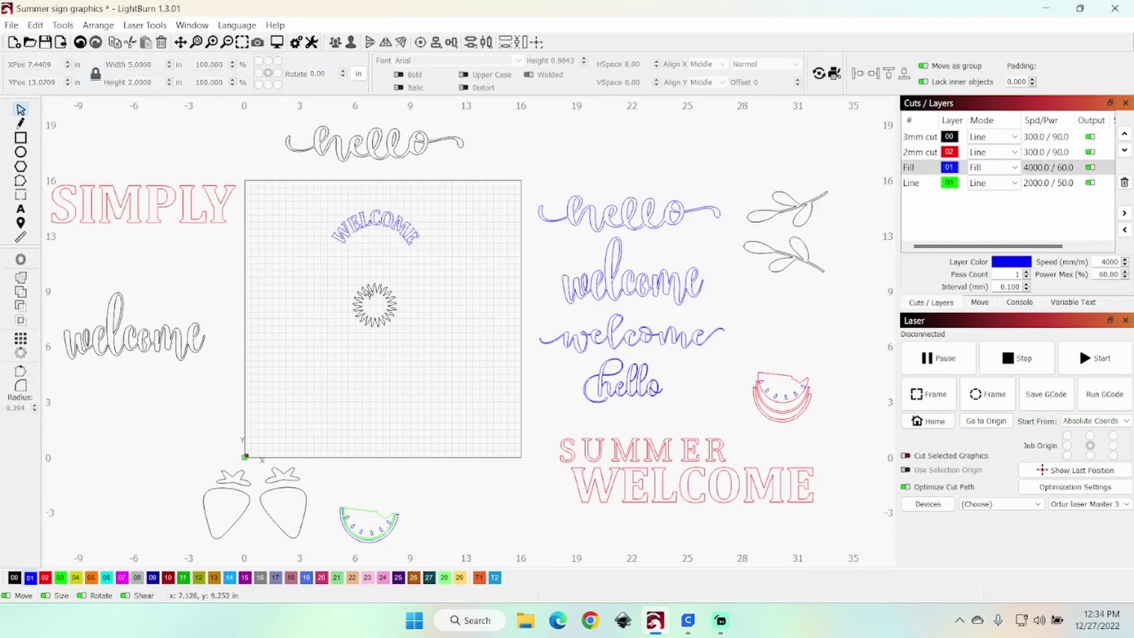
{"action": "left_click", "coordinate": [371, 293]}
{"action": "left_click_drag", "start_coordinate": [377, 304], "coordinate": [378, 257]}
{"action": "left_click", "coordinate": [390, 386]}
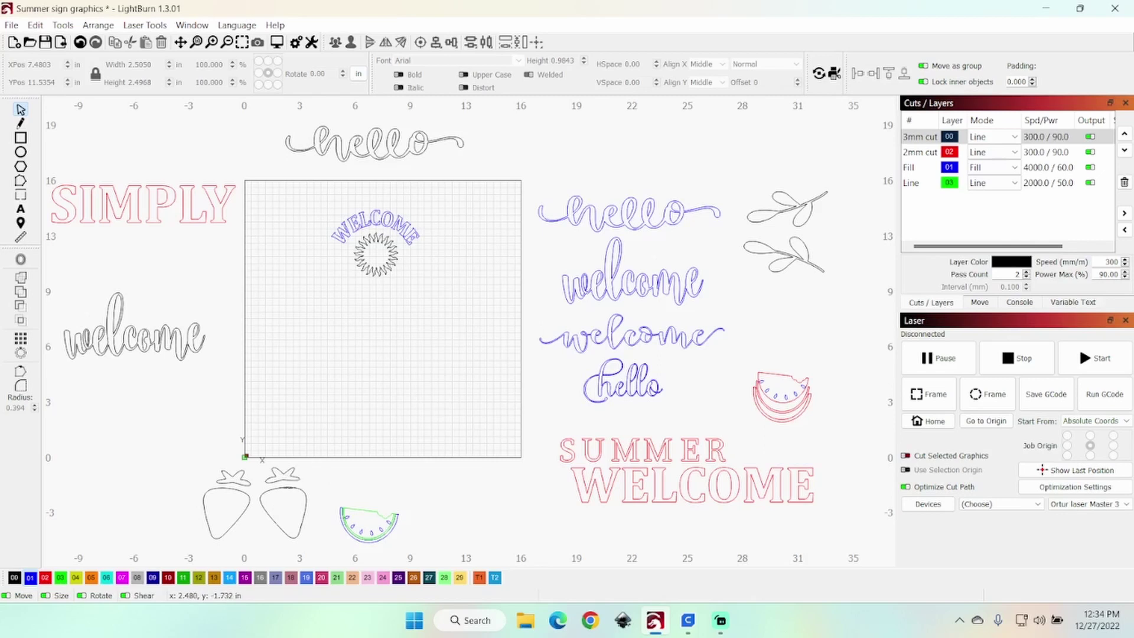
- Move the body and leafy top of the right-hand strawberry onto the work area beneath the sun, with the top above the body
{"action": "left_click", "coordinate": [290, 488]}
{"action": "left_click_drag", "start_coordinate": [277, 519], "coordinate": [334, 419]}
{"action": "left_click", "coordinate": [279, 524]}
{"action": "left_click_drag", "start_coordinate": [279, 525], "coordinate": [374, 320]}
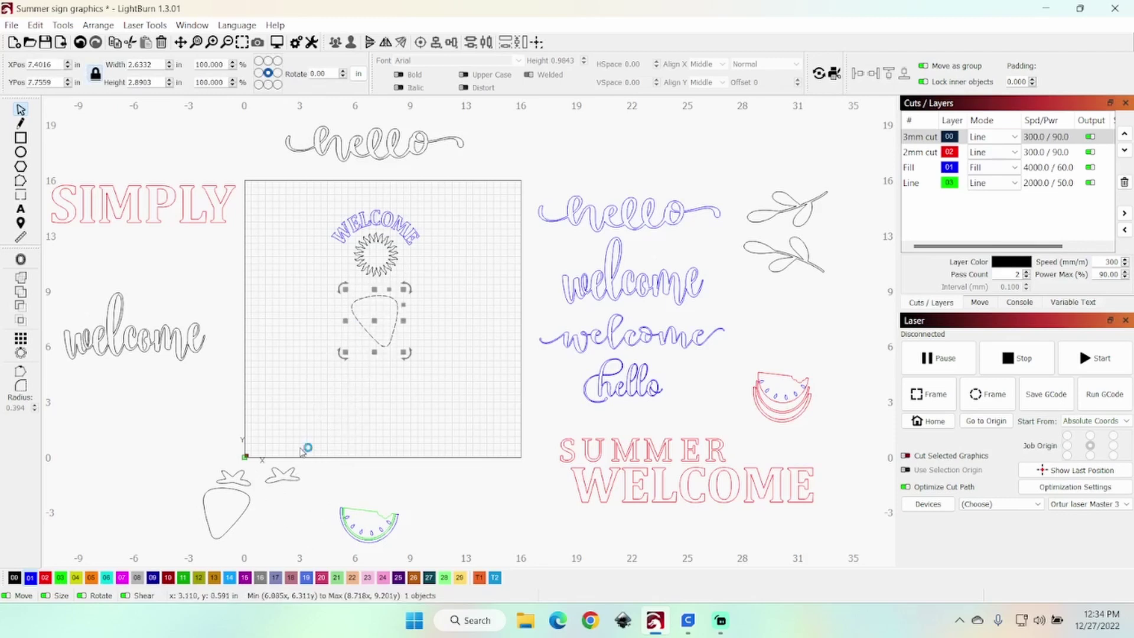
{"action": "left_click", "coordinate": [277, 470]}
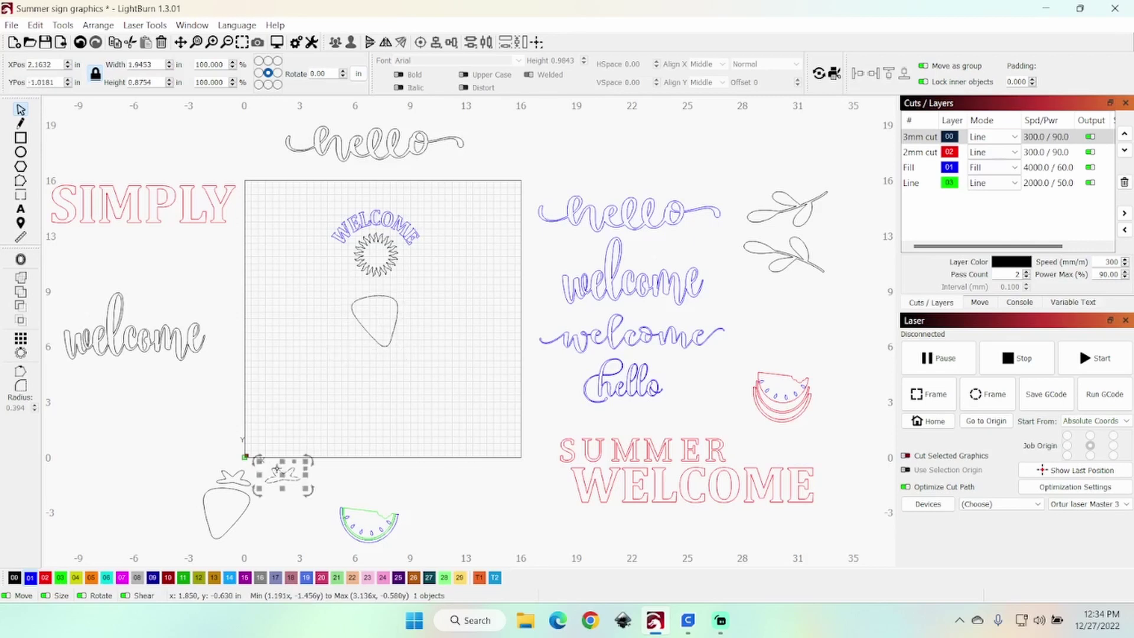
{"action": "left_click_drag", "start_coordinate": [278, 470], "coordinate": [373, 294]}
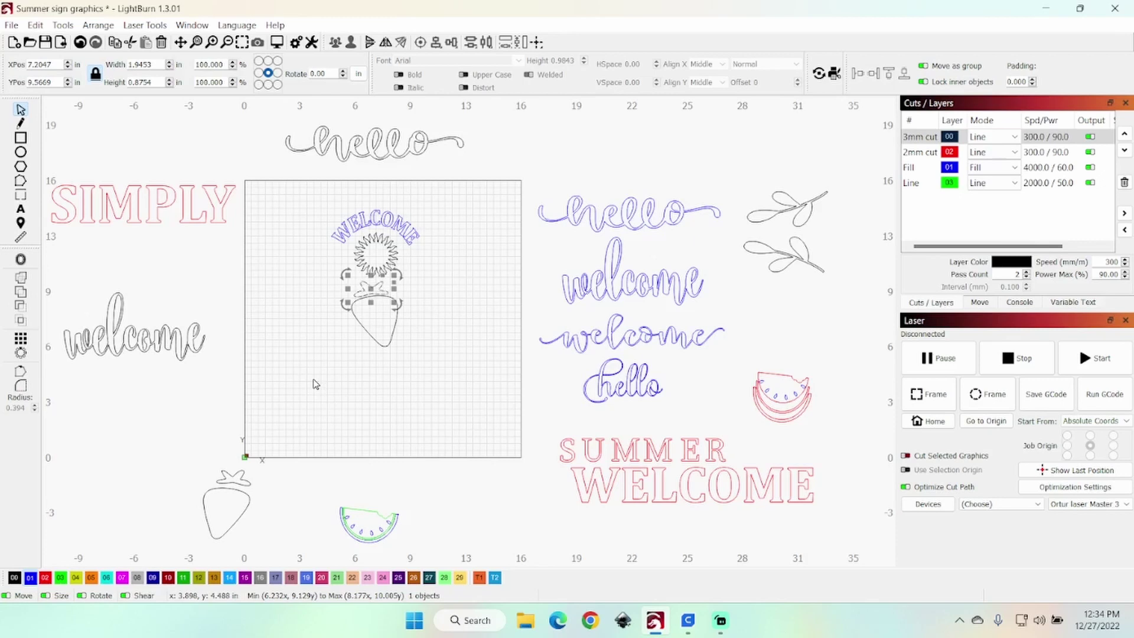
{"action": "left_click", "coordinate": [399, 411]}
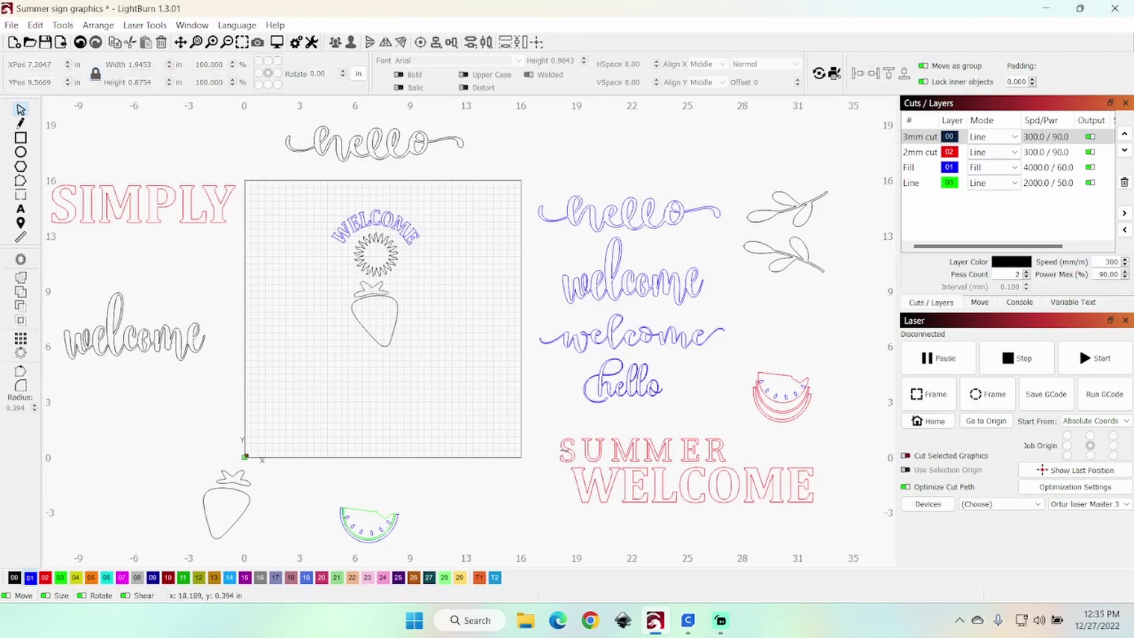
- Move the letter S from the red SUMMER text into the middle of the strawberry on the work area
{"action": "left_click", "coordinate": [562, 444]}
{"action": "left_click_drag", "start_coordinate": [561, 444], "coordinate": [379, 320]}
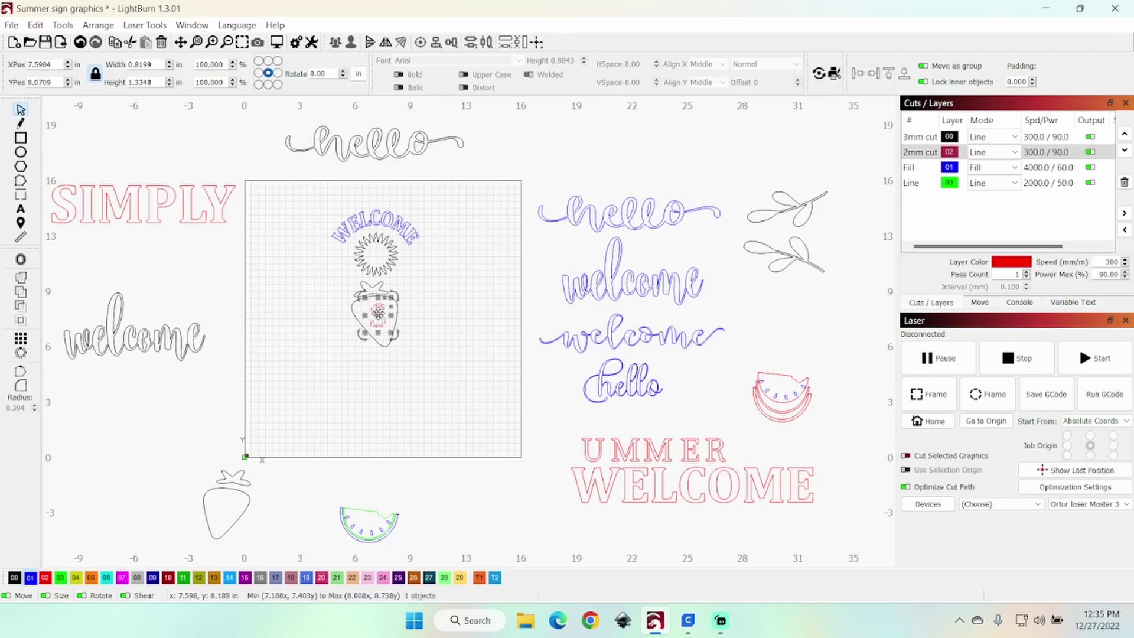
{"action": "left_click", "coordinate": [297, 321]}
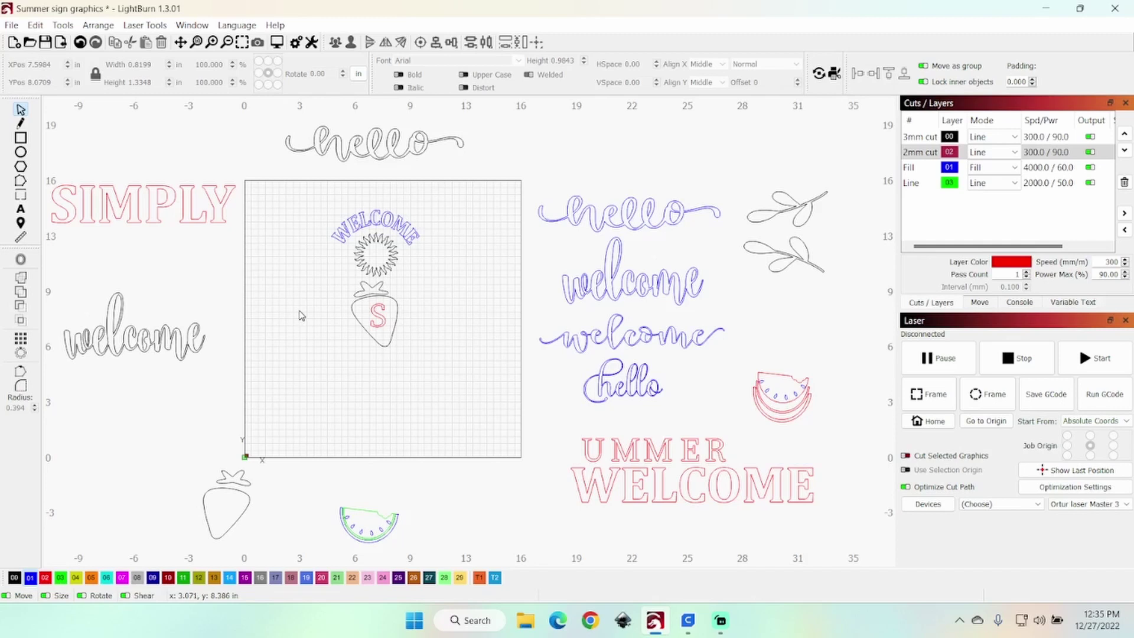
{"action": "left_click", "coordinate": [378, 313]}
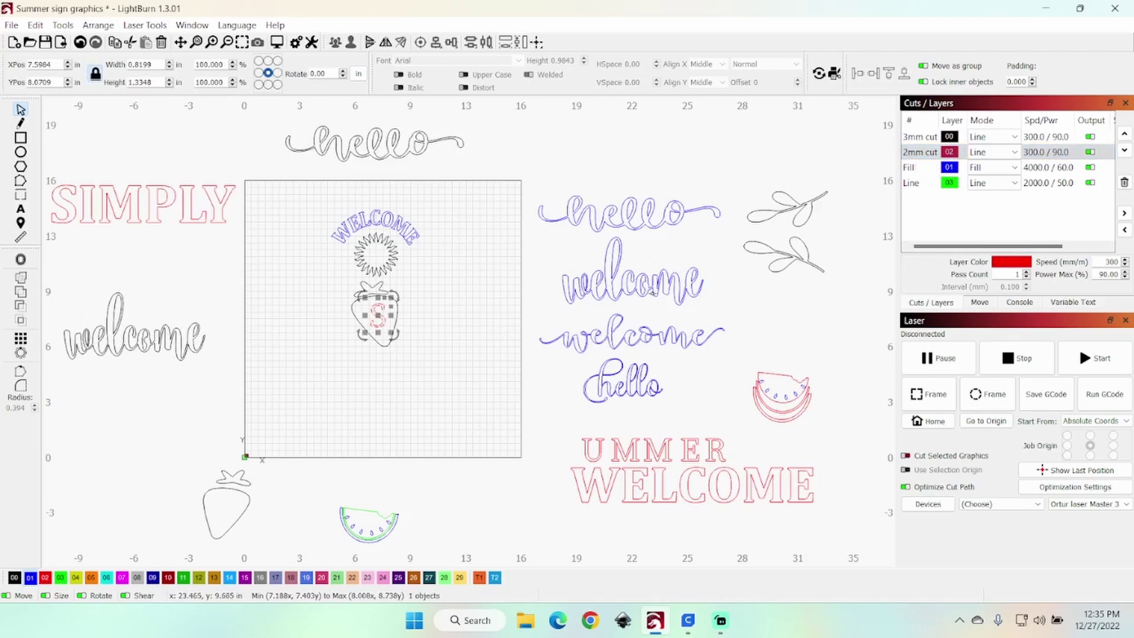
{"action": "left_click", "coordinate": [517, 485]}
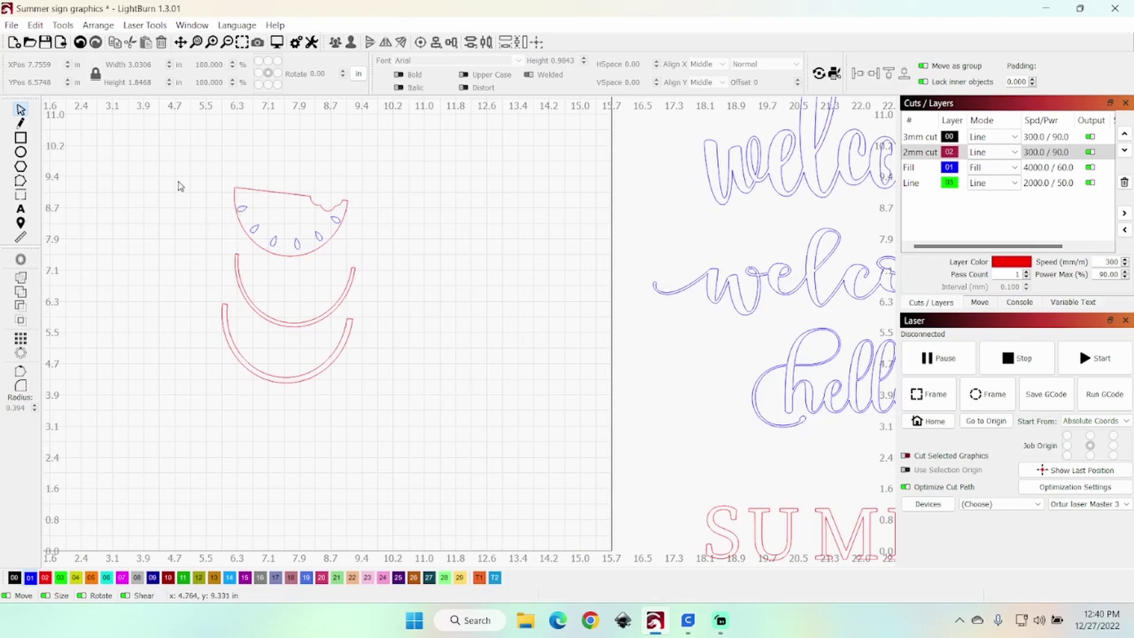
{"action": "left_click_drag", "start_coordinate": [206, 176], "coordinate": [384, 277]}
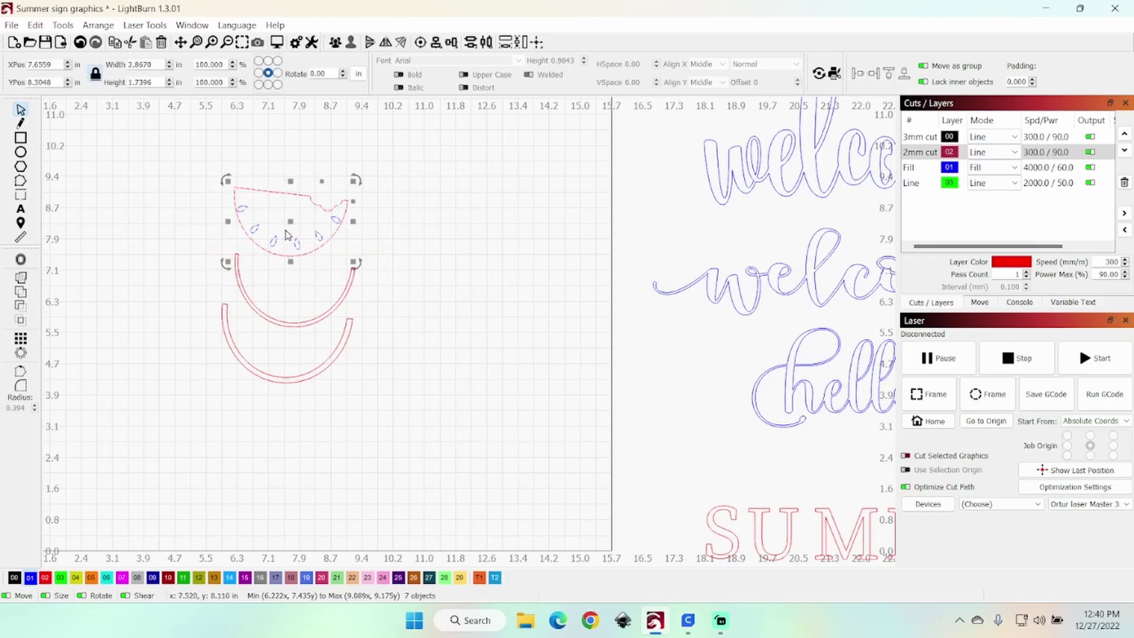
{"action": "left_click", "coordinate": [204, 236]}
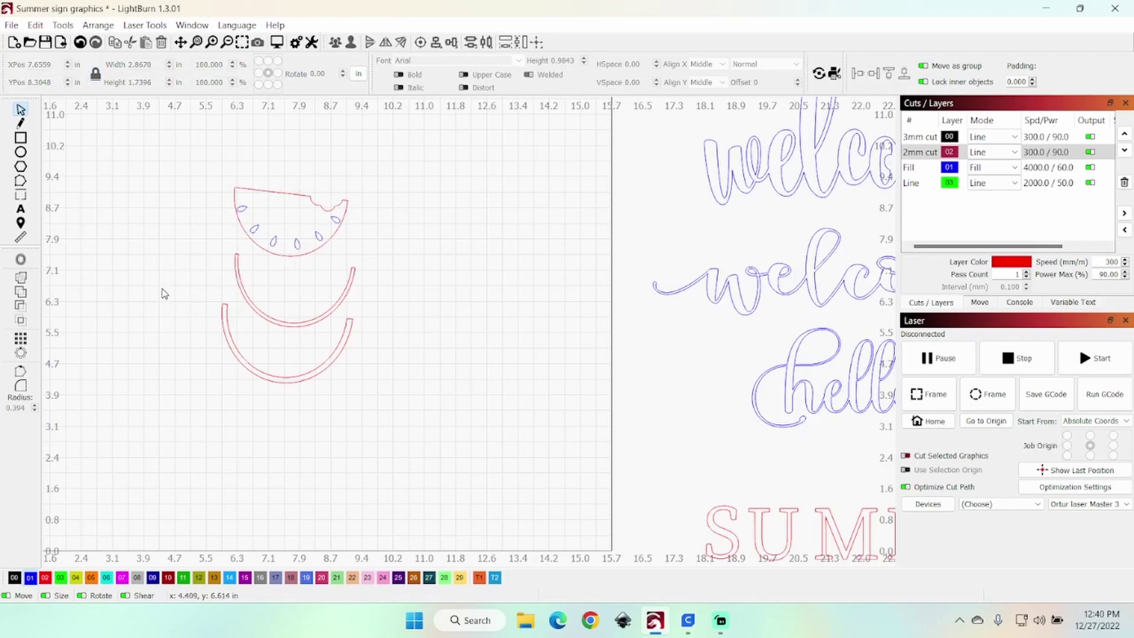
- Move the green and blue watermelon slice from below the work area onto the grid, beside the separated red watermelon pieces
{"action": "scroll", "coordinate": [167, 325], "scroll_direction": "down", "scroll_amount": 4}
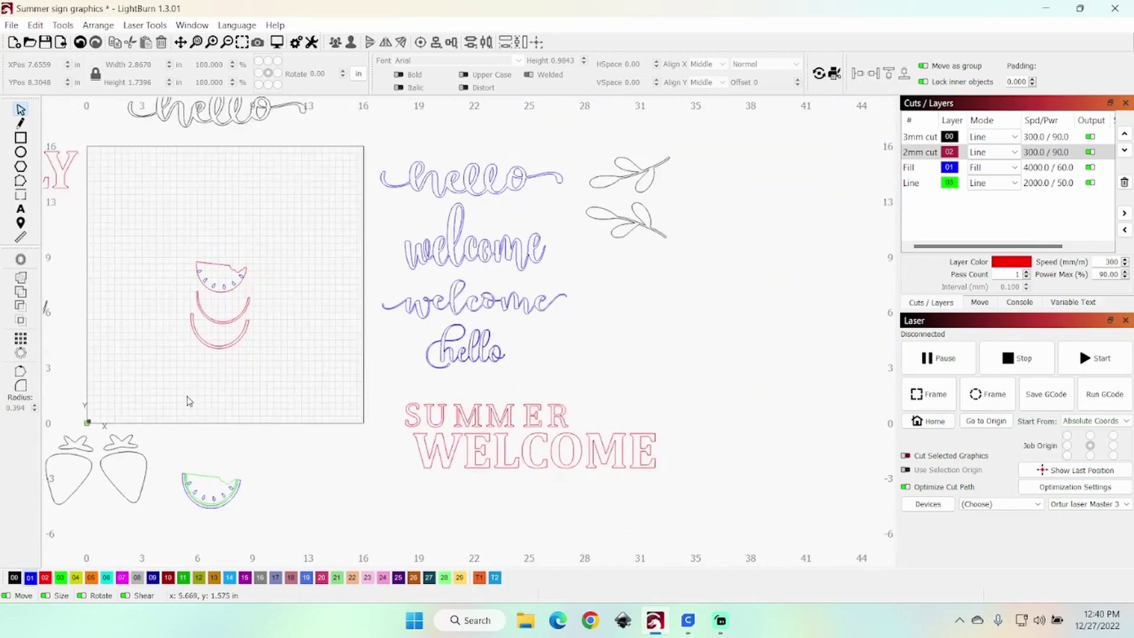
{"action": "left_click_drag", "start_coordinate": [264, 463], "coordinate": [171, 537]}
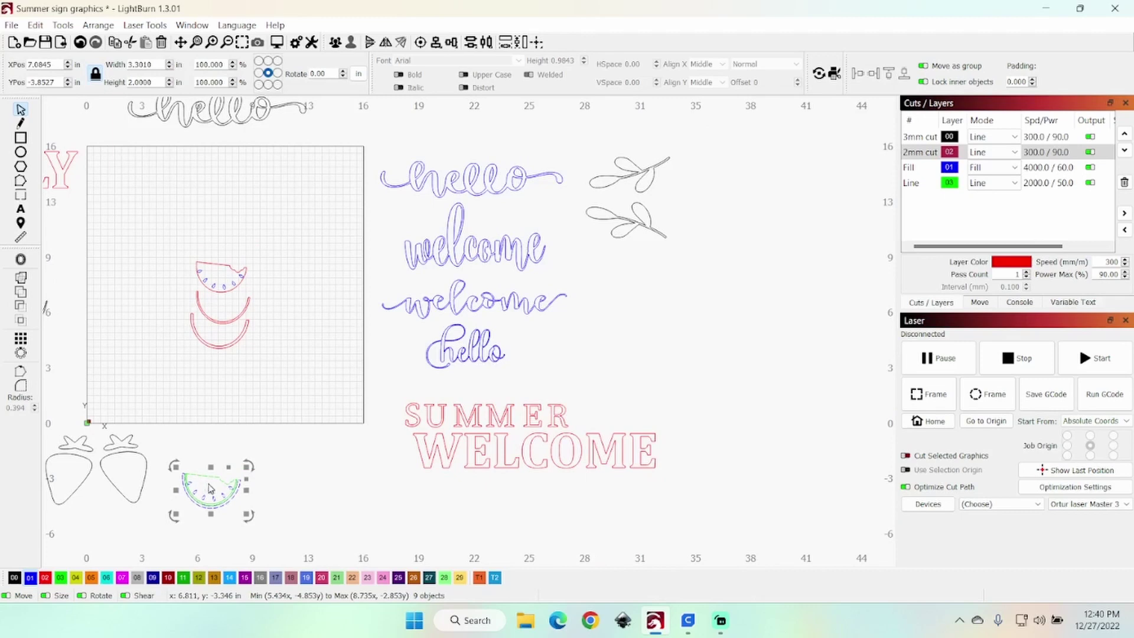
{"action": "left_click_drag", "start_coordinate": [211, 488], "coordinate": [289, 368]}
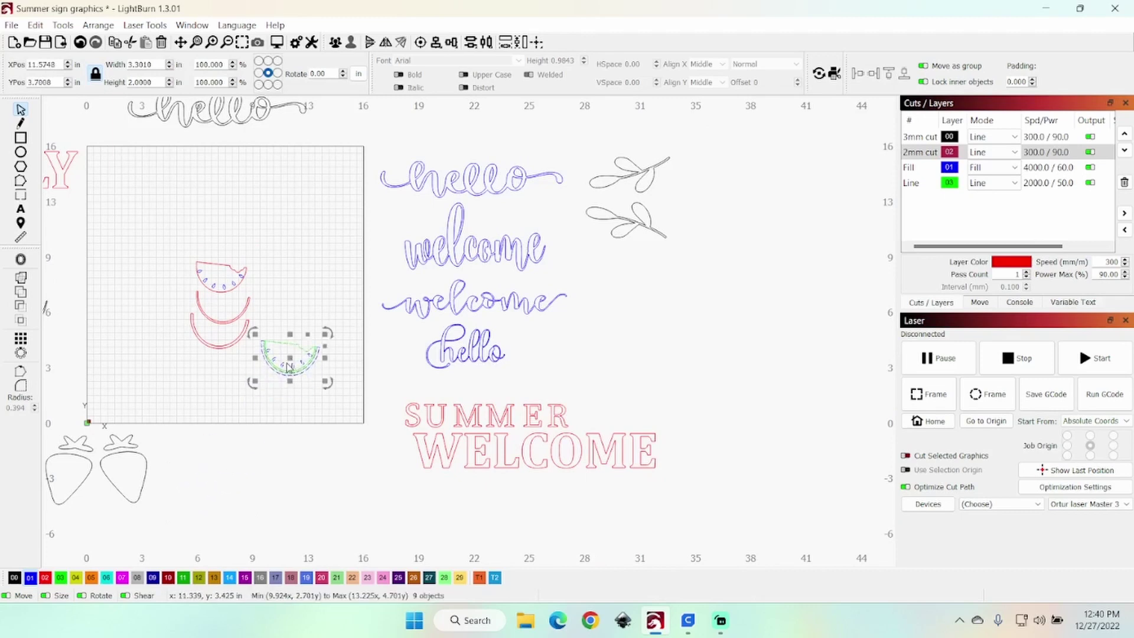
{"action": "scroll", "coordinate": [289, 367], "scroll_direction": "up", "scroll_amount": 8}
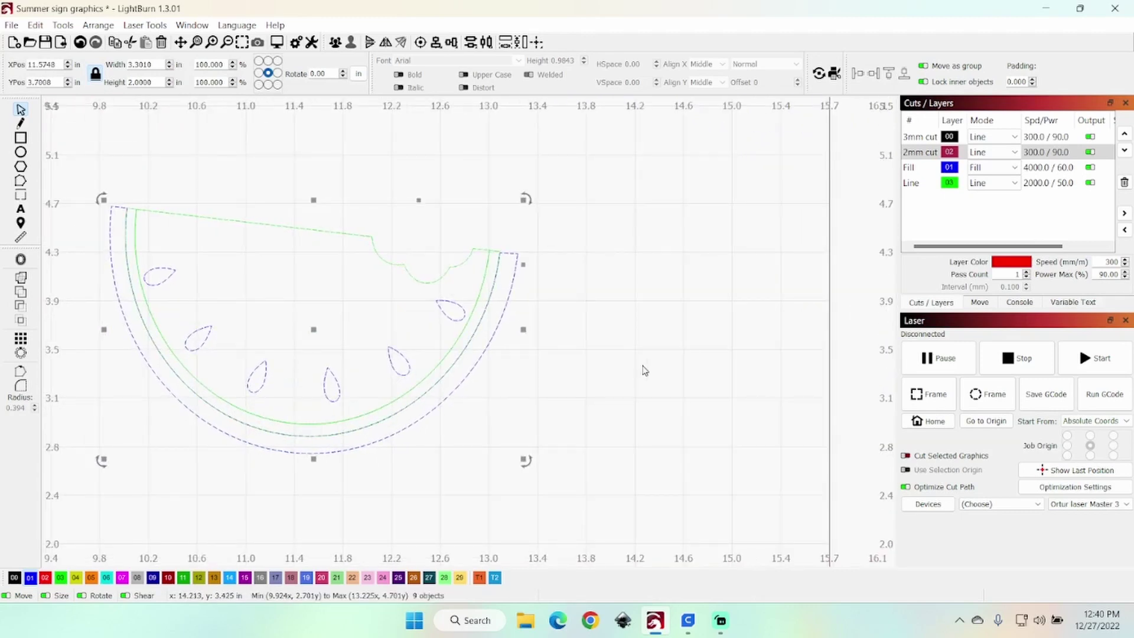
{"action": "left_click", "coordinate": [645, 370]}
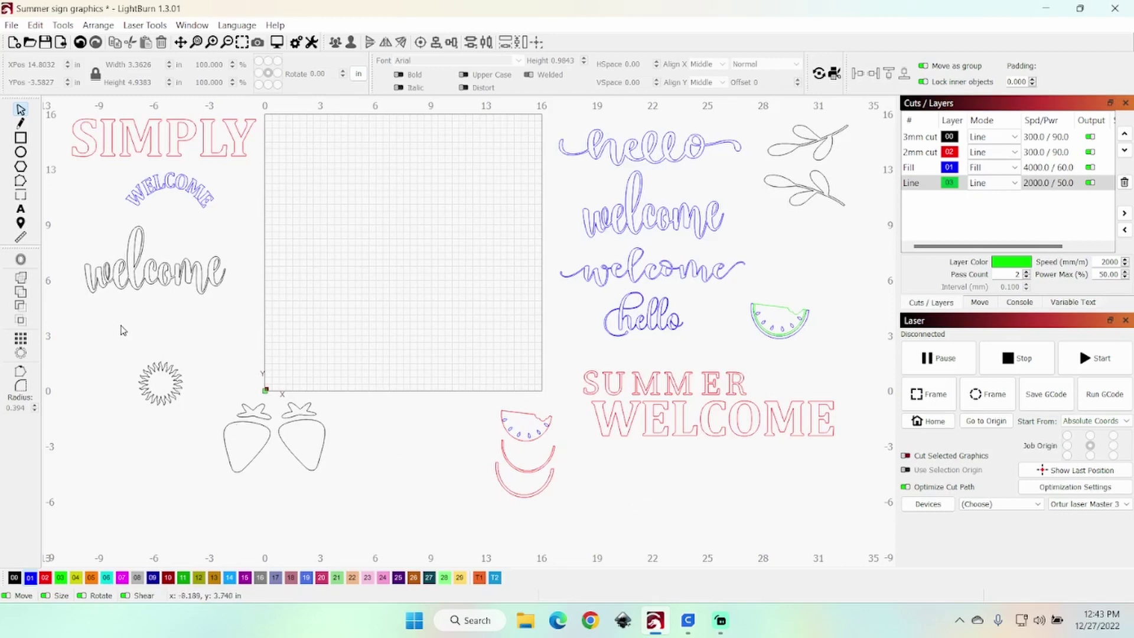
- Draw a tall rectangle about 3.8 by 11.7 in on the work area and set its width to 5.5 in with proportions unlocked
{"action": "left_click", "coordinate": [21, 138]}
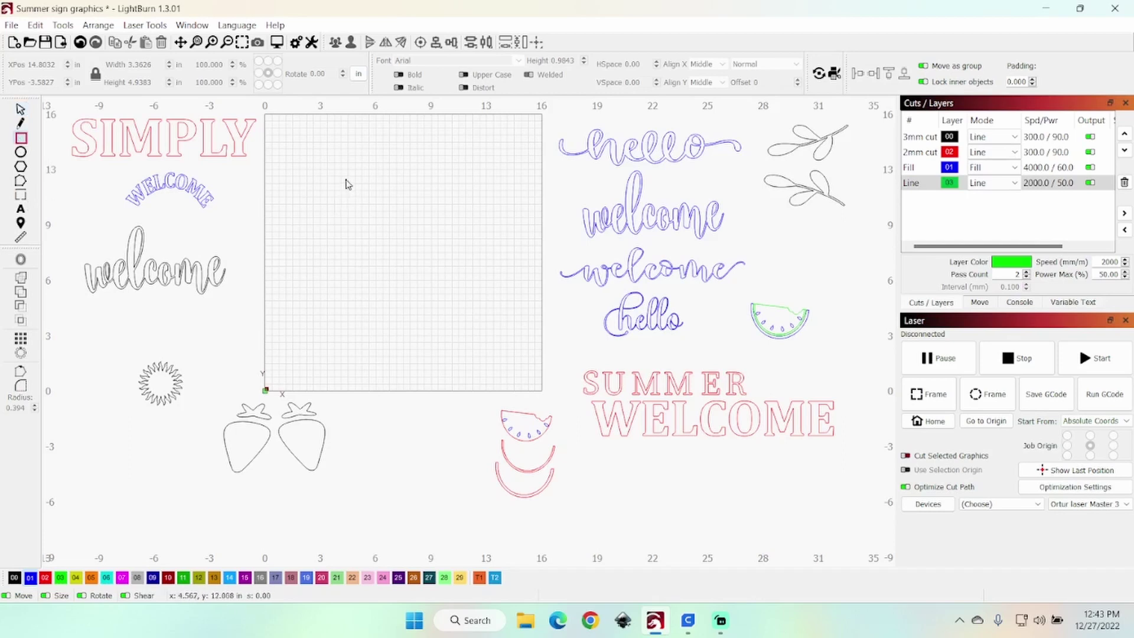
{"action": "left_click_drag", "start_coordinate": [364, 153], "coordinate": [431, 358]}
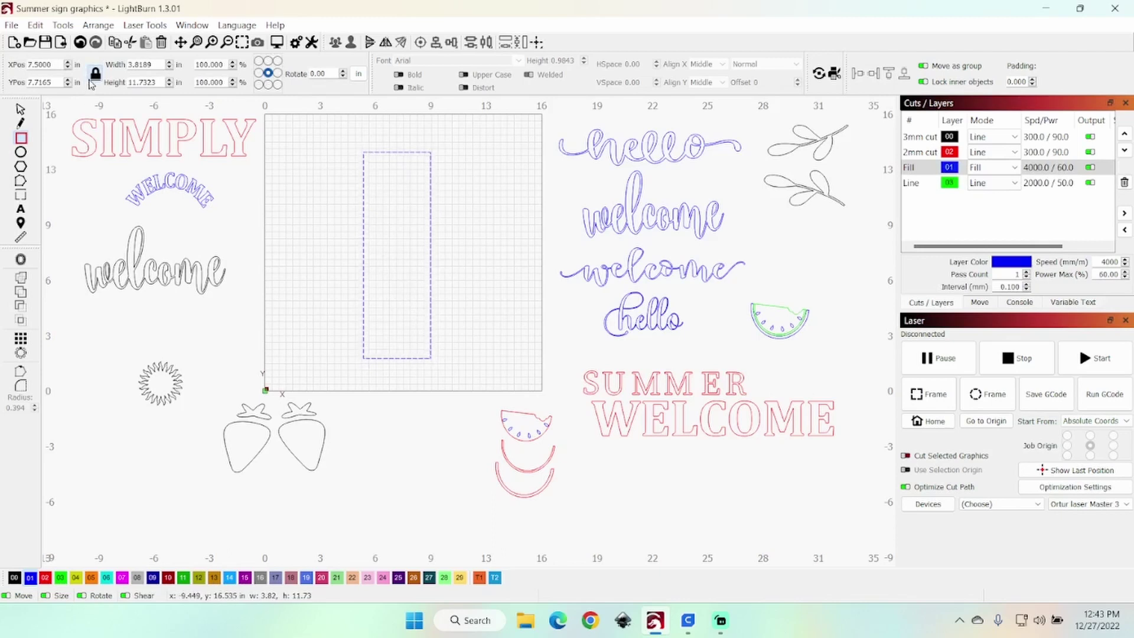
{"action": "left_click", "coordinate": [21, 109]}
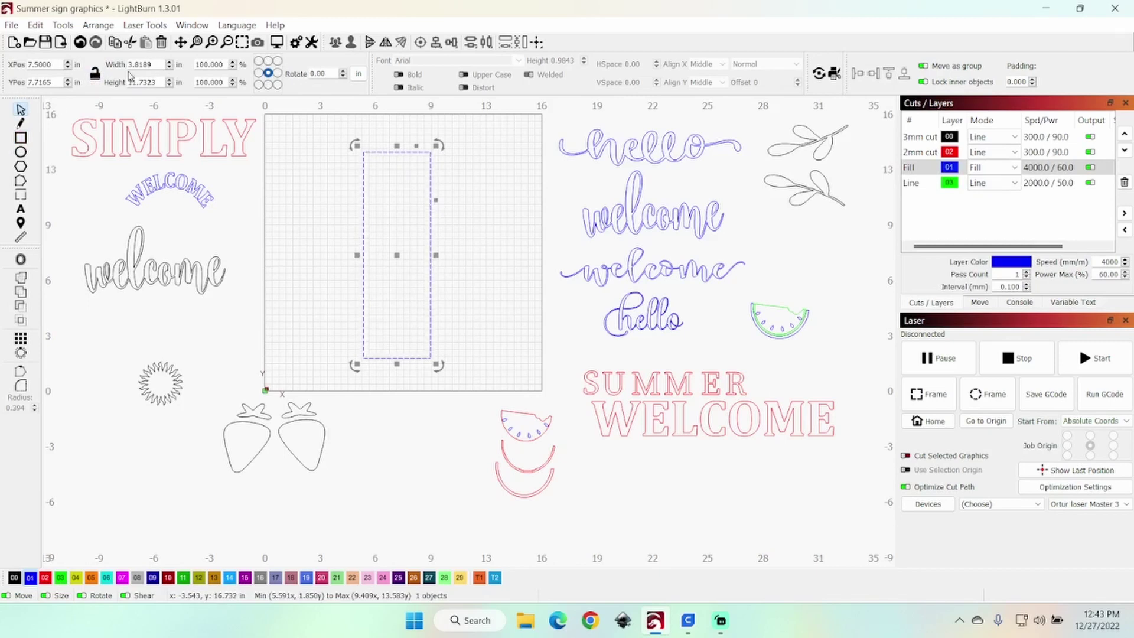
{"action": "left_click_drag", "start_coordinate": [153, 65], "coordinate": [119, 59]}
{"action": "type", "text": "5.5000"}
{"action": "key", "text": "Return"}
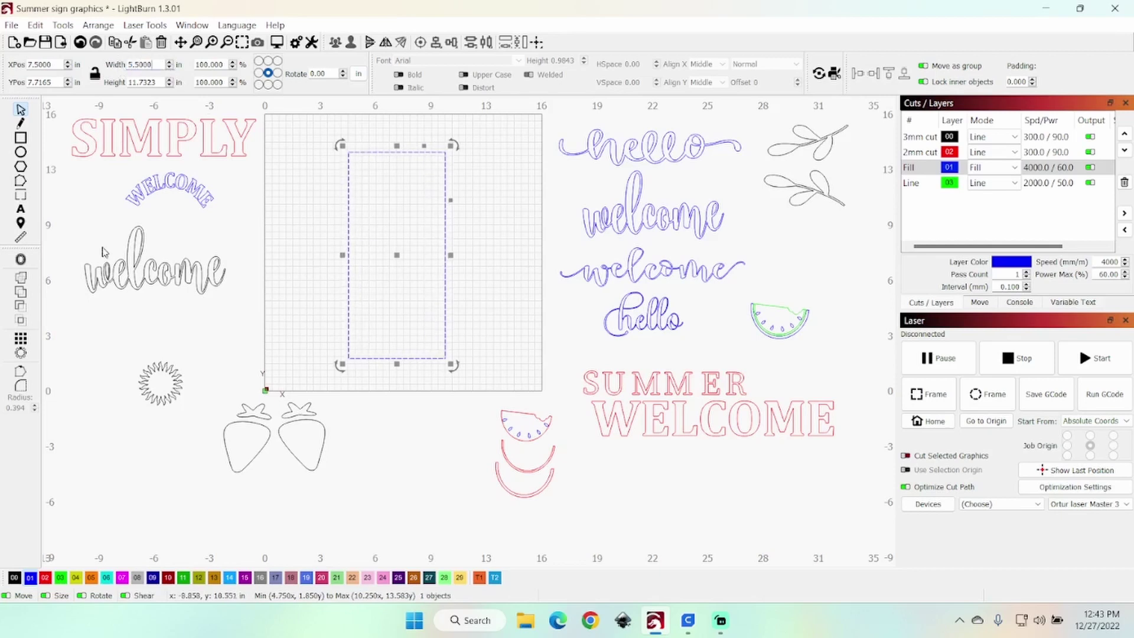
- Set the rectangle's height to 16 in
{"action": "double_click", "coordinate": [154, 82]}
{"action": "type", "text": "16"}
{"action": "key", "text": "Return"}
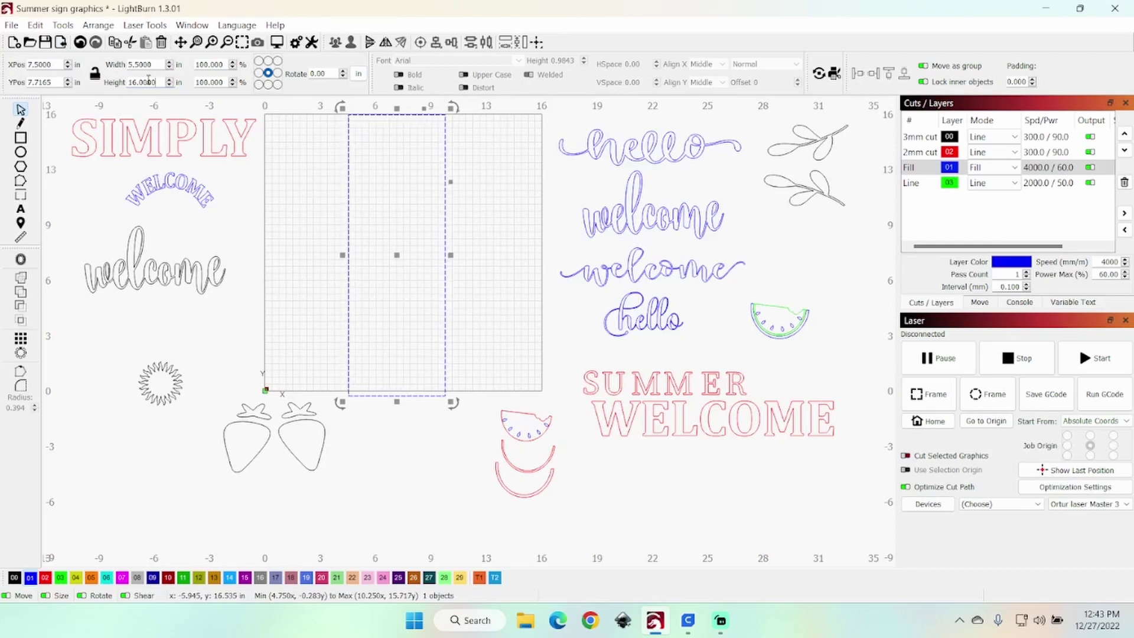
- Set the rectangle's height to 12 in
{"action": "left_click_drag", "start_coordinate": [154, 82], "coordinate": [101, 83]}
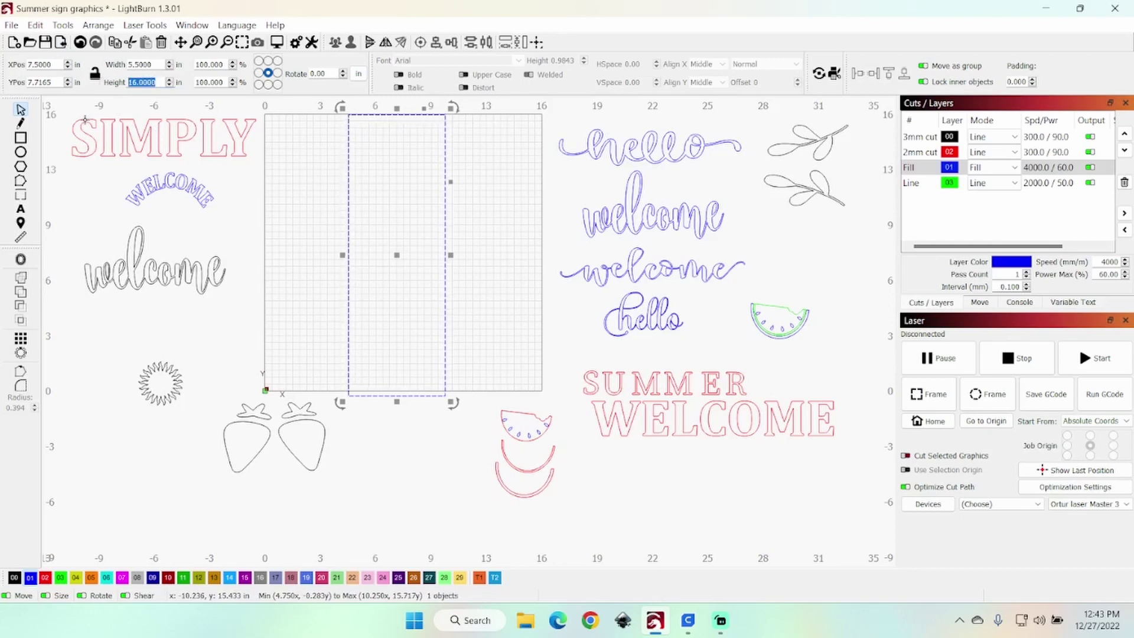
{"action": "type", "text": "12"}
{"action": "key", "text": "Return"}
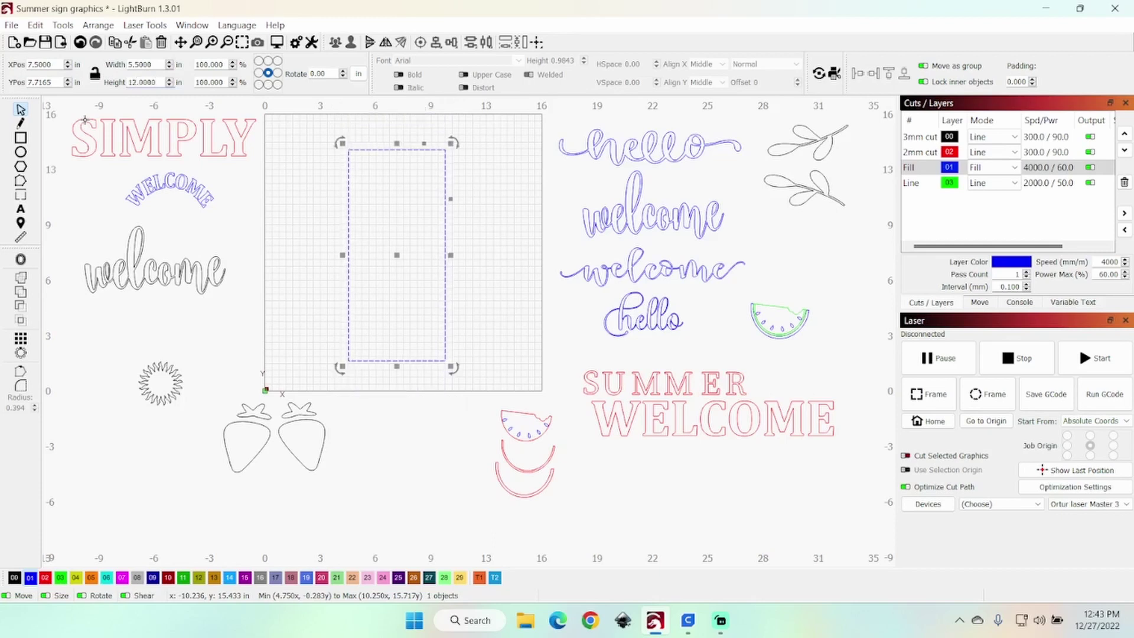
- Lock the width-height proportions again and assign the rectangle to the T1 tool layer
{"action": "left_click", "coordinate": [94, 73]}
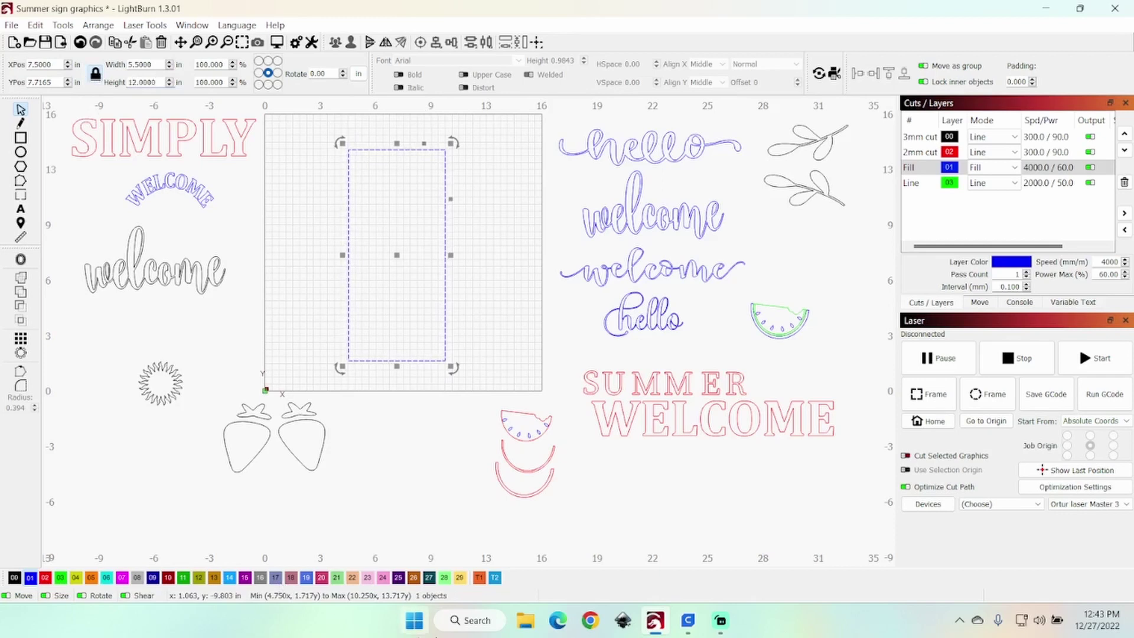
{"action": "left_click", "coordinate": [479, 578]}
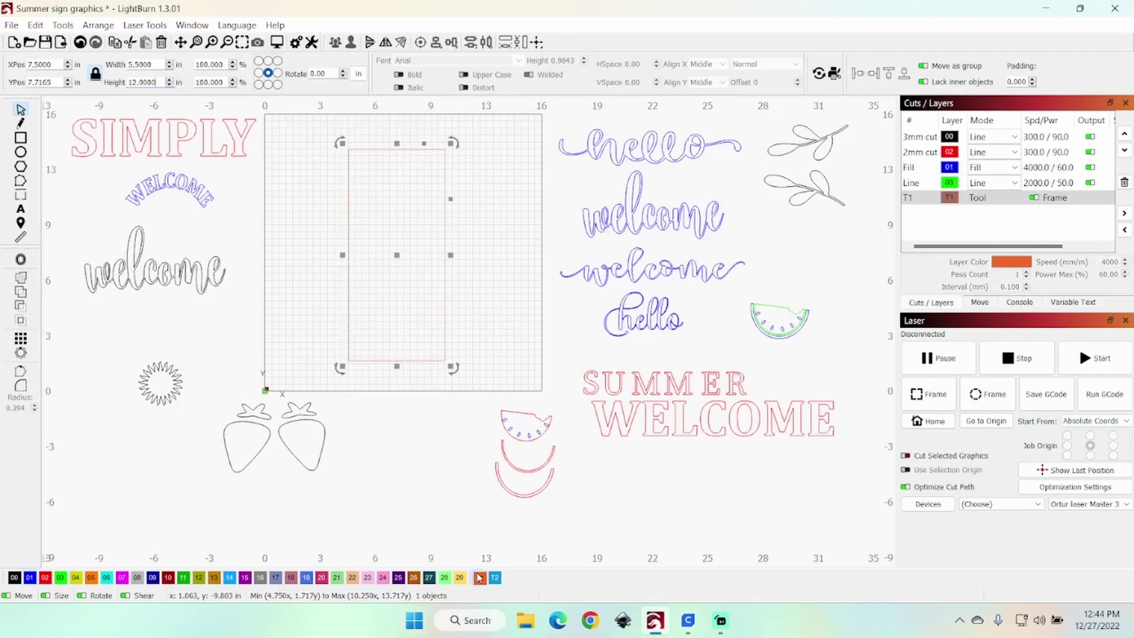
{"action": "left_click", "coordinate": [400, 494]}
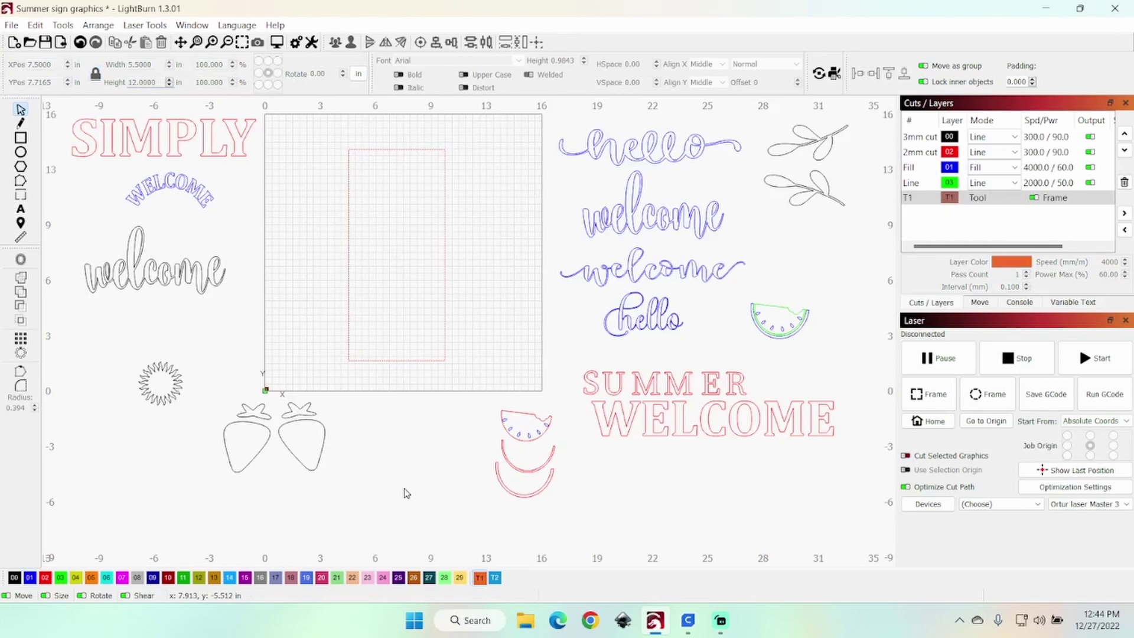
- Move the arched blue WELCOME inside the upper end of the rectangle
{"action": "left_click", "coordinate": [167, 192]}
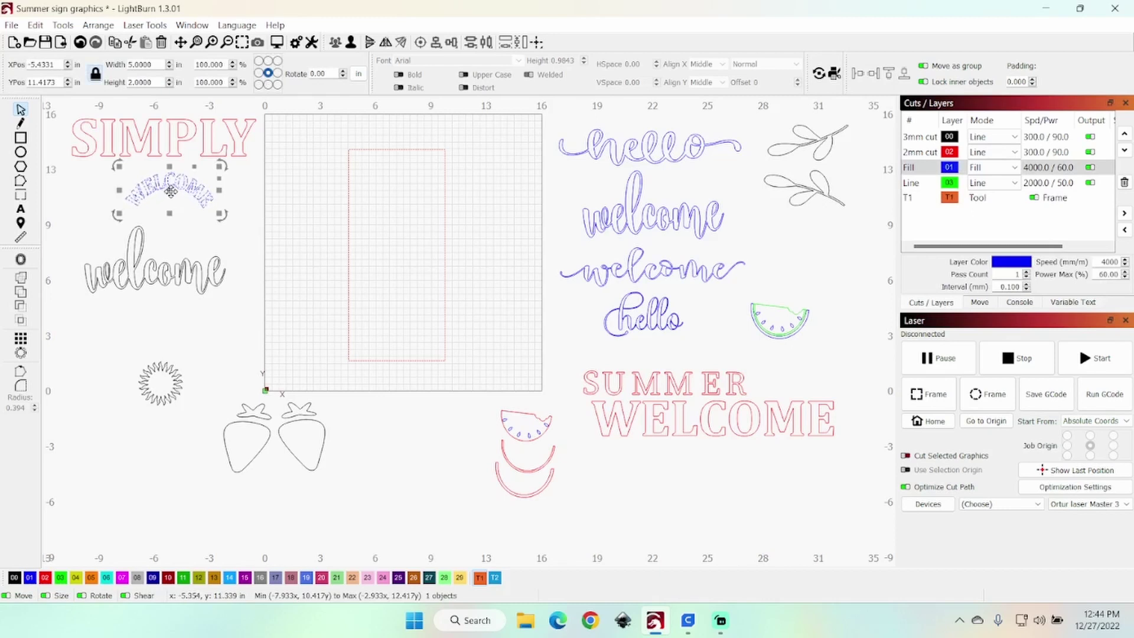
{"action": "left_click_drag", "start_coordinate": [171, 190], "coordinate": [401, 180]}
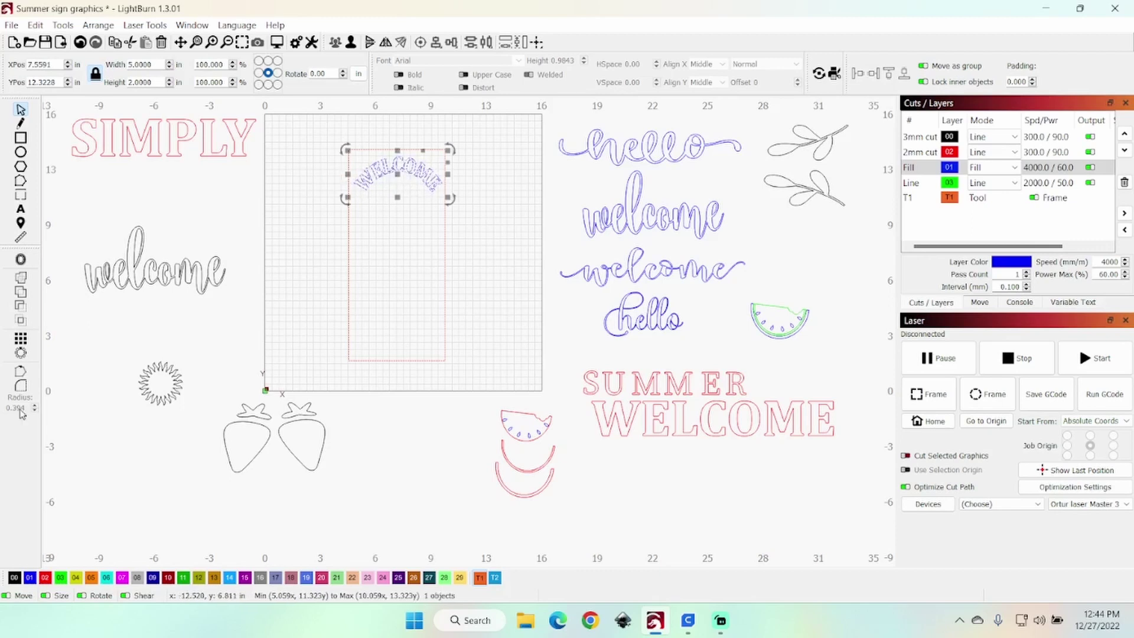
{"action": "left_click", "coordinate": [139, 479]}
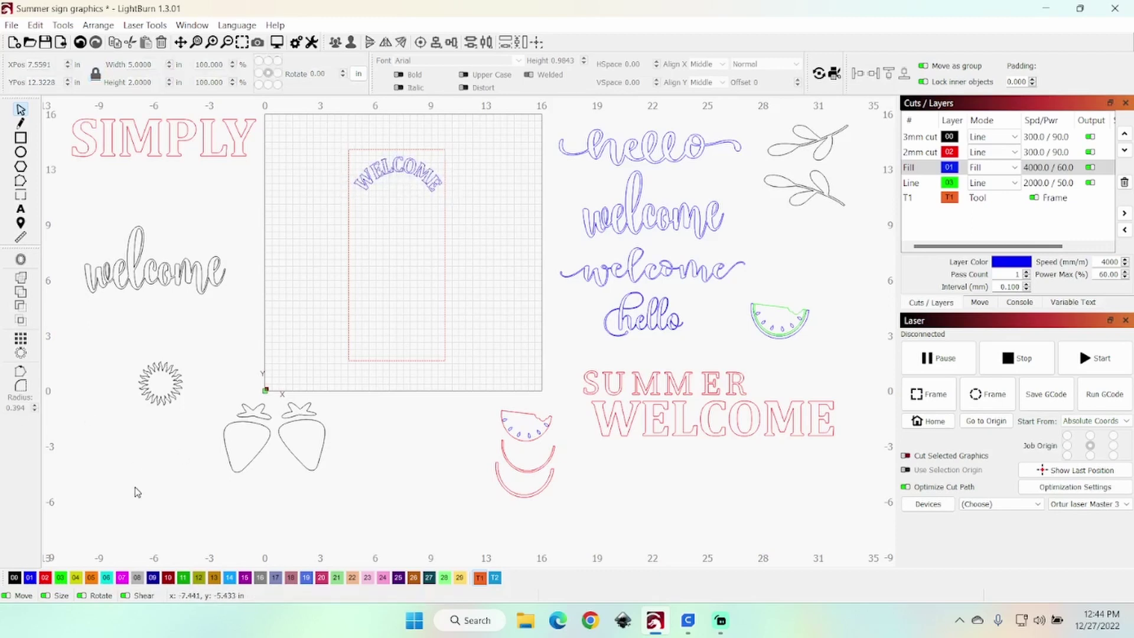
- Move the sun beneath the arch of WELCOME and assign it to the 01 Fill layer
{"action": "left_click", "coordinate": [150, 398]}
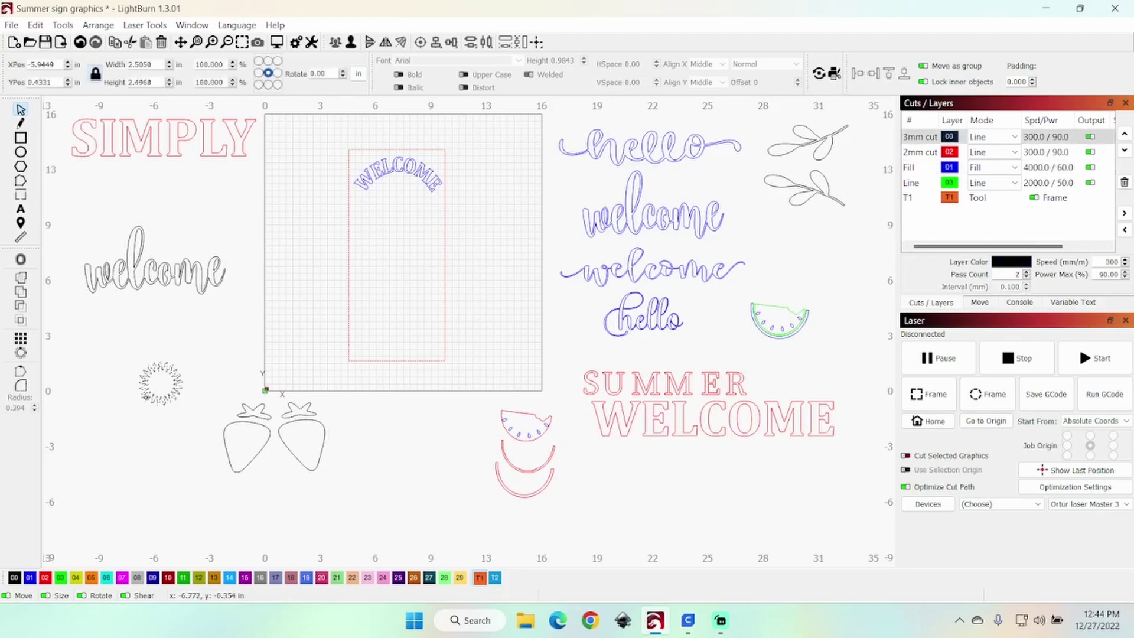
{"action": "left_click_drag", "start_coordinate": [153, 392], "coordinate": [401, 203]}
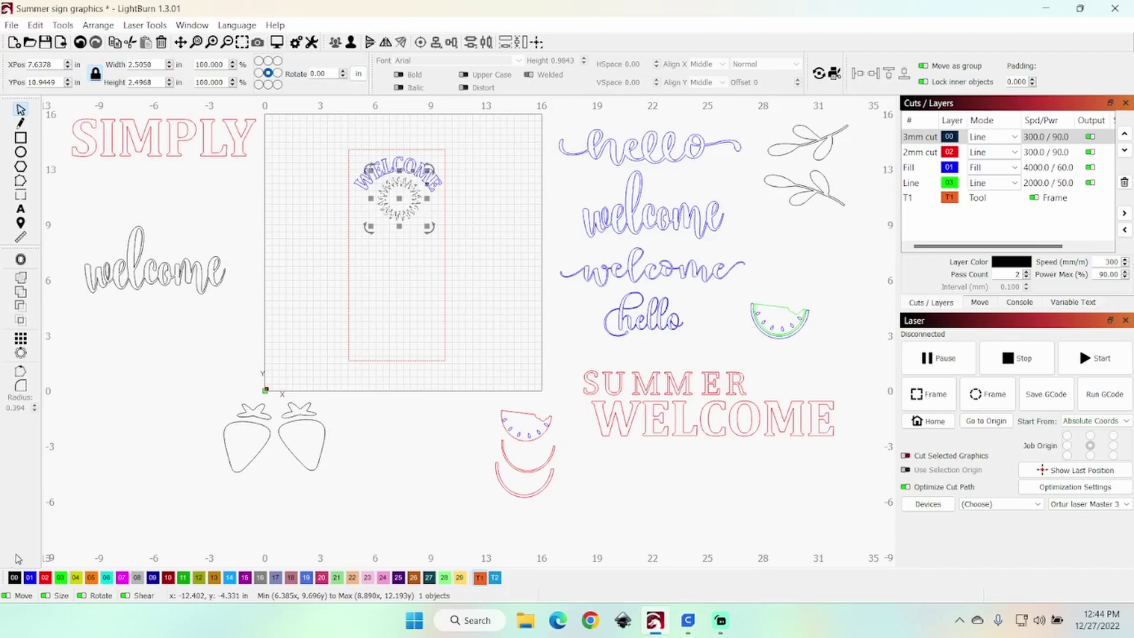
{"action": "left_click", "coordinate": [29, 578]}
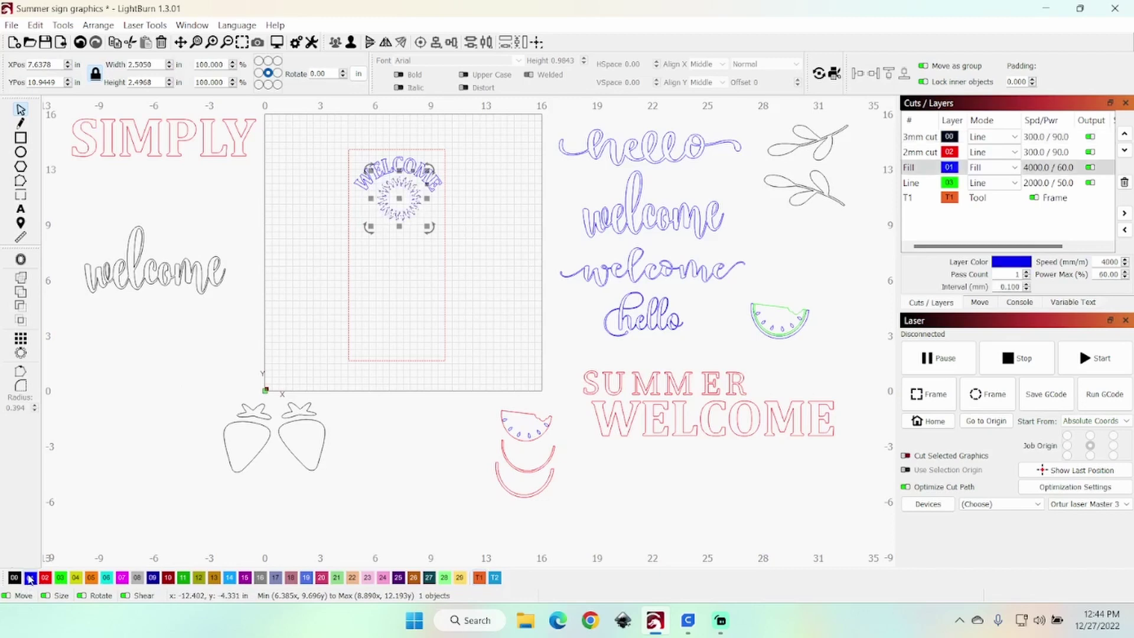
{"action": "left_click", "coordinate": [142, 439]}
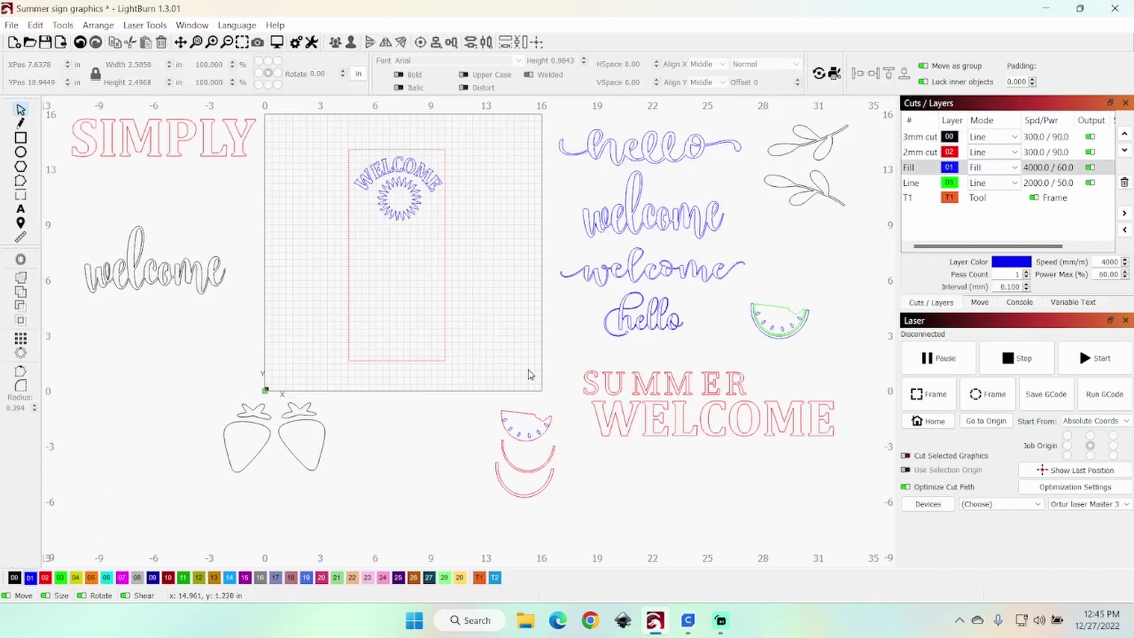
- Move the letters S and U from the red SUMMER text into the rectangle, stacking them vertically beneath the sun
{"action": "left_click_drag", "start_coordinate": [590, 385], "coordinate": [368, 234]}
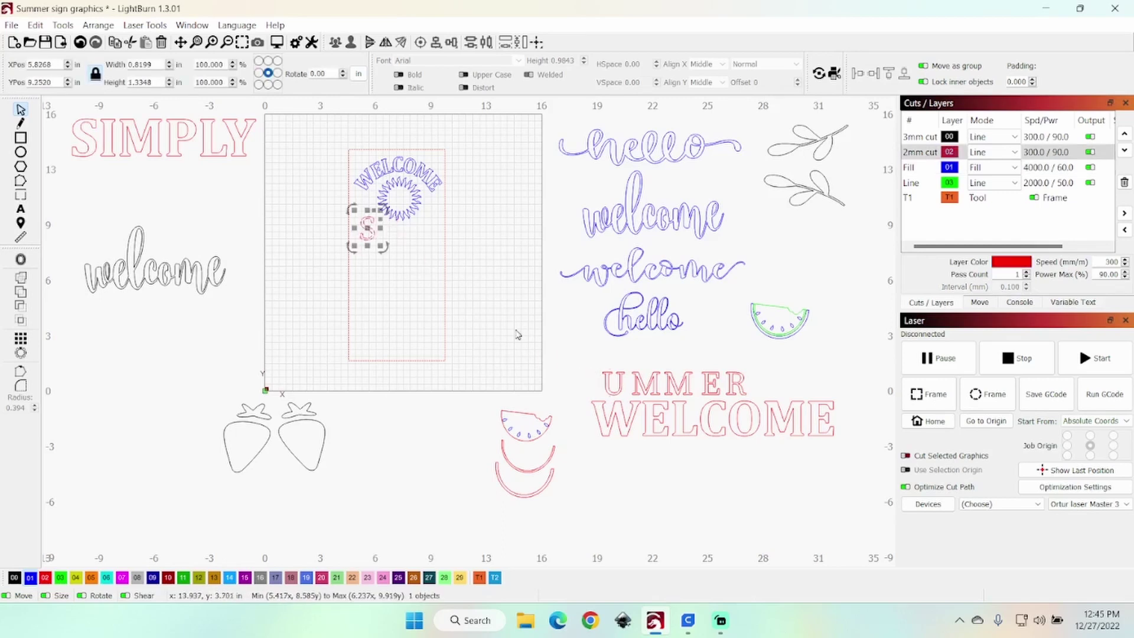
{"action": "left_click", "coordinate": [604, 381]}
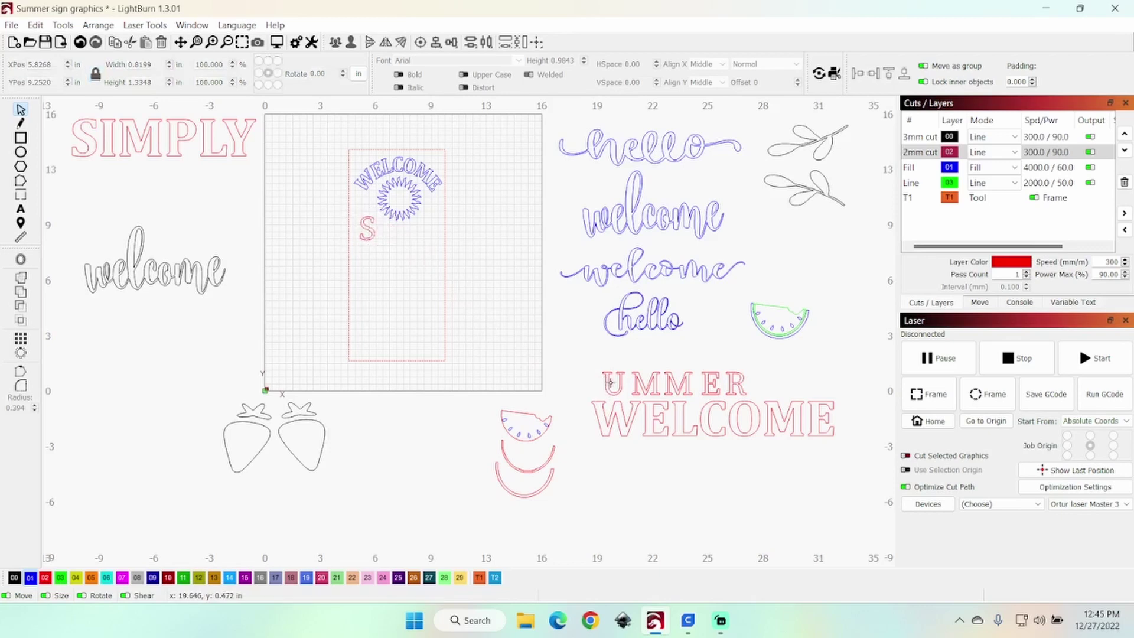
{"action": "left_click", "coordinate": [620, 386]}
{"action": "left_click_drag", "start_coordinate": [620, 385], "coordinate": [387, 256]}
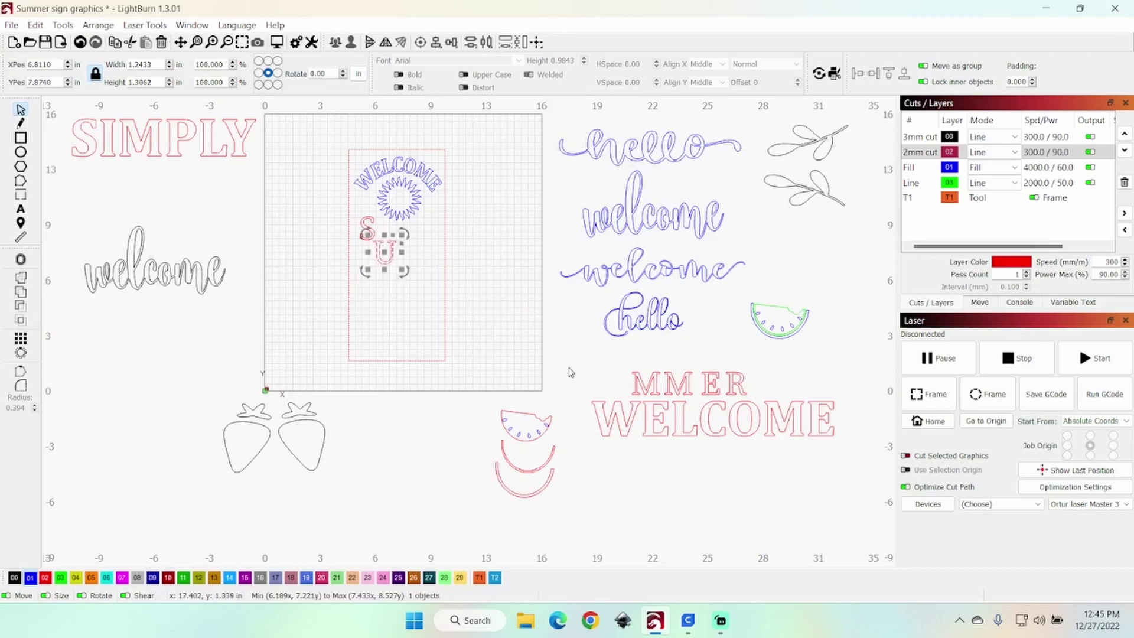
{"action": "left_click_drag", "start_coordinate": [382, 253], "coordinate": [377, 306]}
{"action": "left_click_drag", "start_coordinate": [365, 223], "coordinate": [394, 240]}
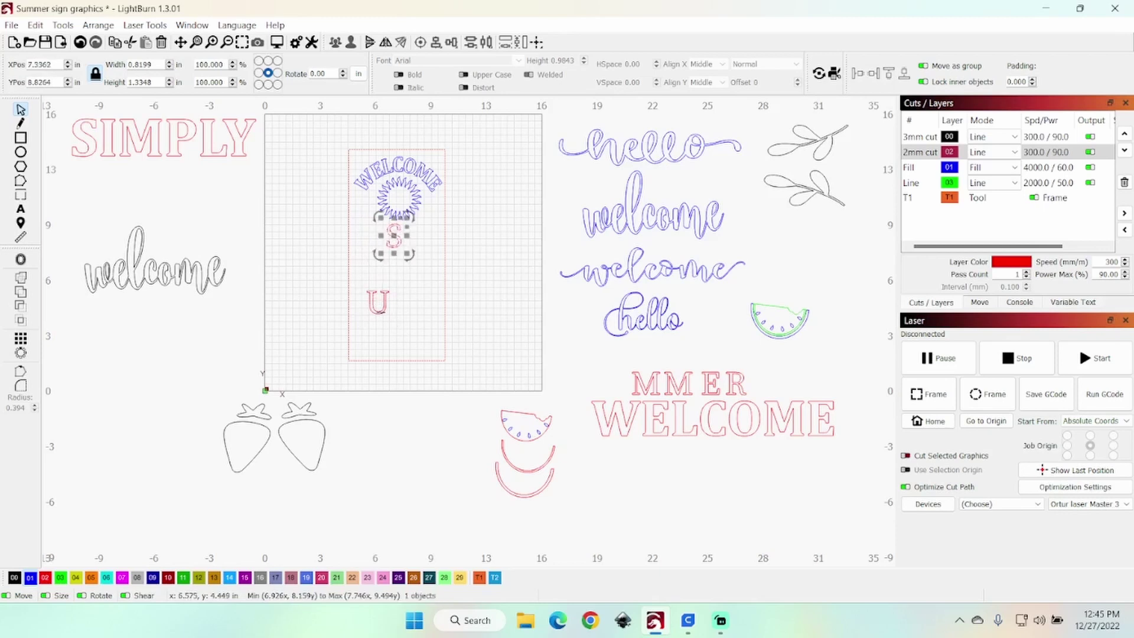
{"action": "left_click_drag", "start_coordinate": [384, 307], "coordinate": [404, 277]}
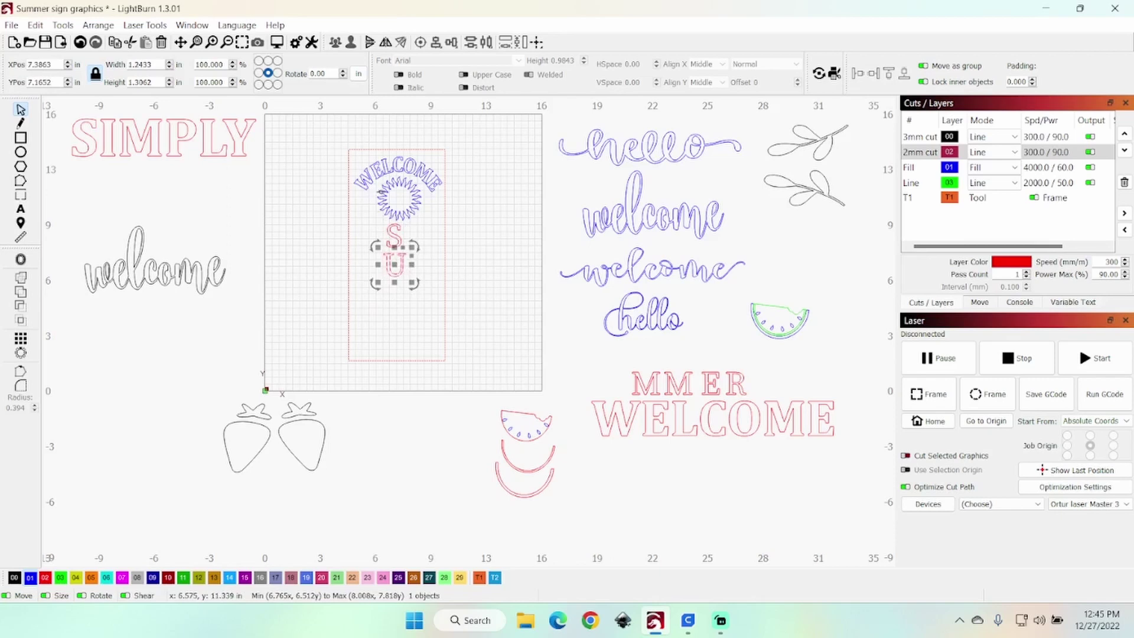
- Show the Arrange (long) toolbar in place of the short Arrange toolbar
{"action": "left_click", "coordinate": [386, 183]}
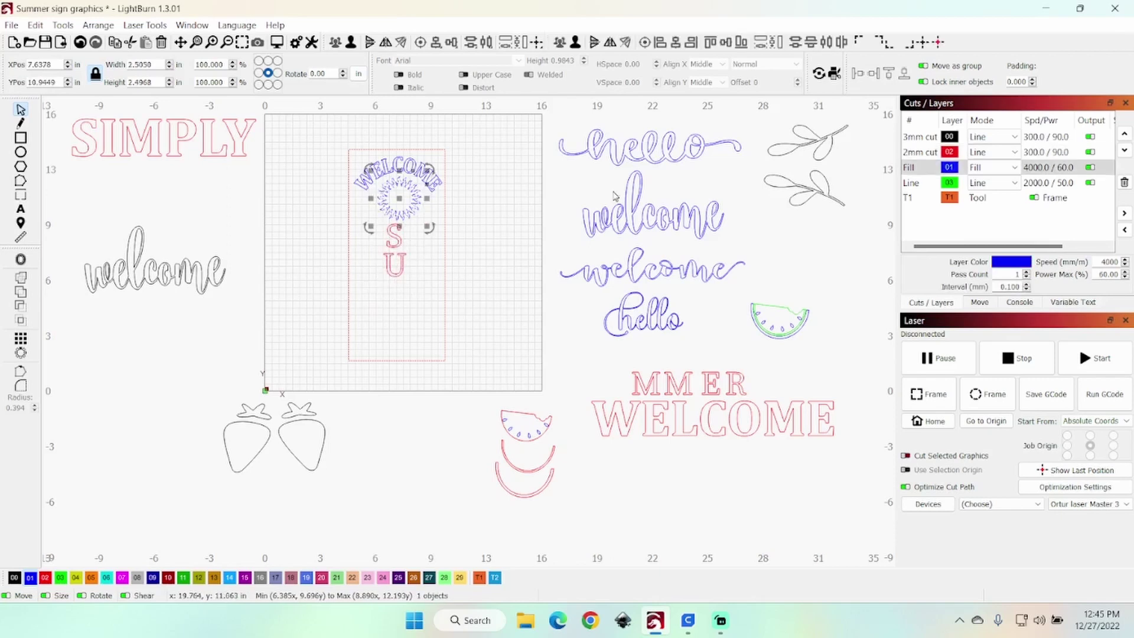
{"action": "right_click", "coordinate": [963, 43]}
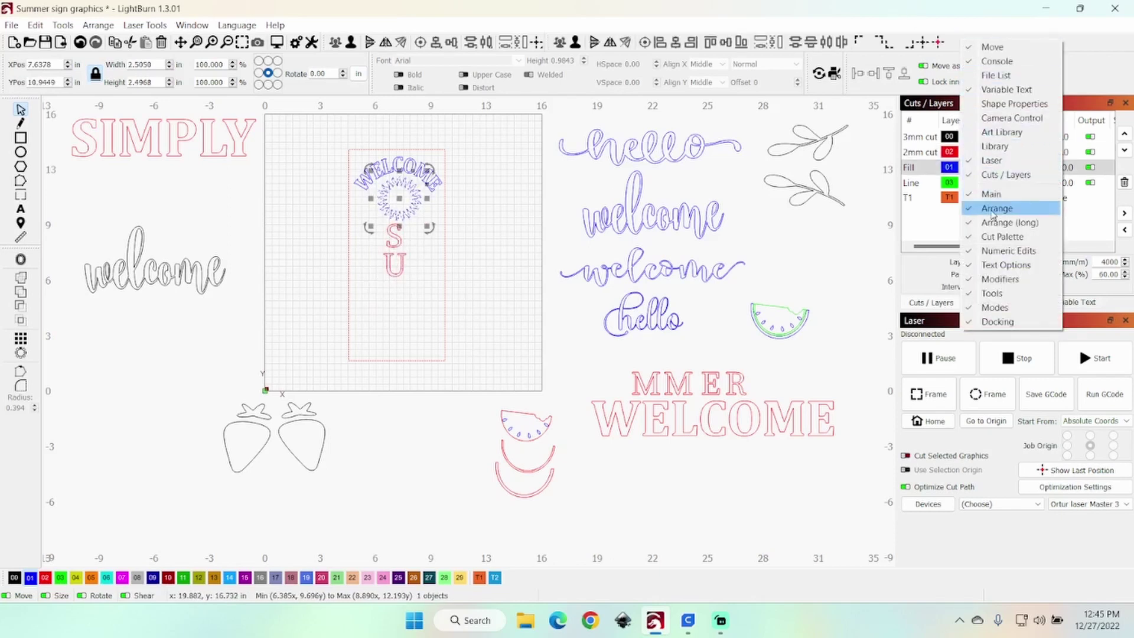
- Move the remaining red letters M, M, E and R beneath S and U to complete the vertical SUMMER
{"action": "left_click", "coordinate": [633, 390]}
{"action": "left_click_drag", "start_coordinate": [645, 388], "coordinate": [395, 296]}
{"action": "left_click_drag", "start_coordinate": [679, 387], "coordinate": [395, 322]}
{"action": "left_click_drag", "start_coordinate": [708, 387], "coordinate": [395, 348]}
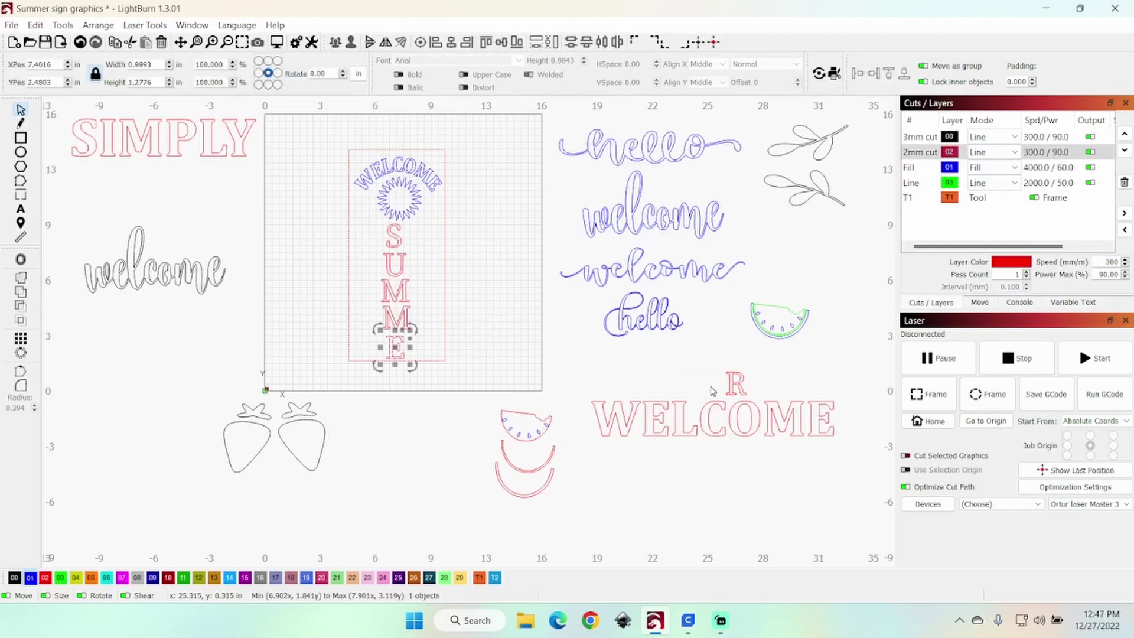
{"action": "left_click", "coordinate": [732, 385]}
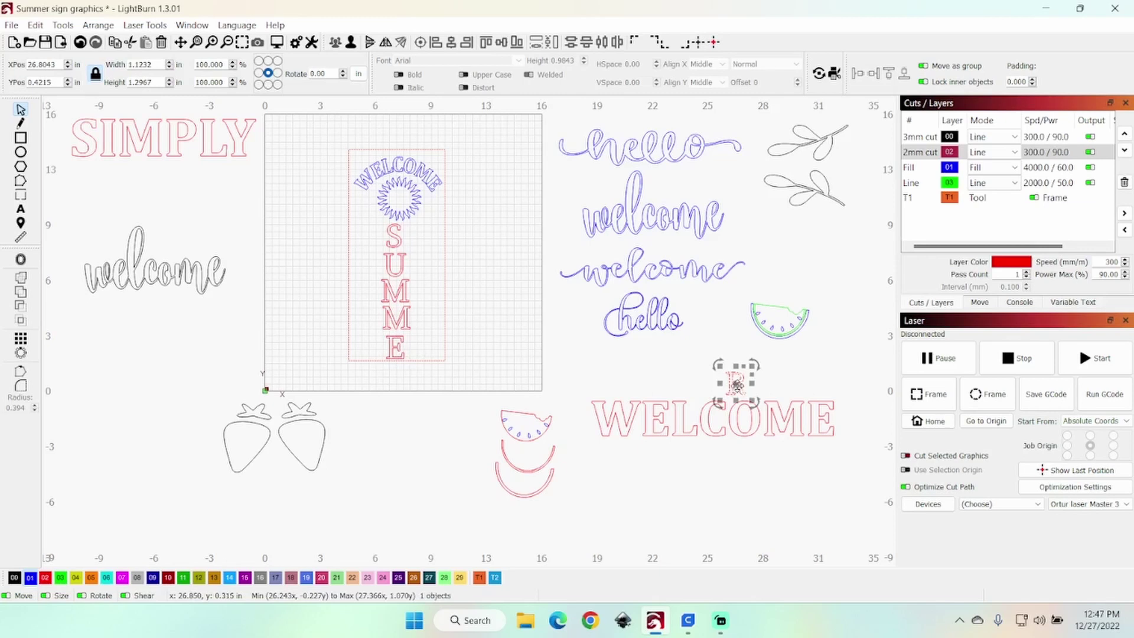
{"action": "left_click_drag", "start_coordinate": [732, 385], "coordinate": [397, 385]}
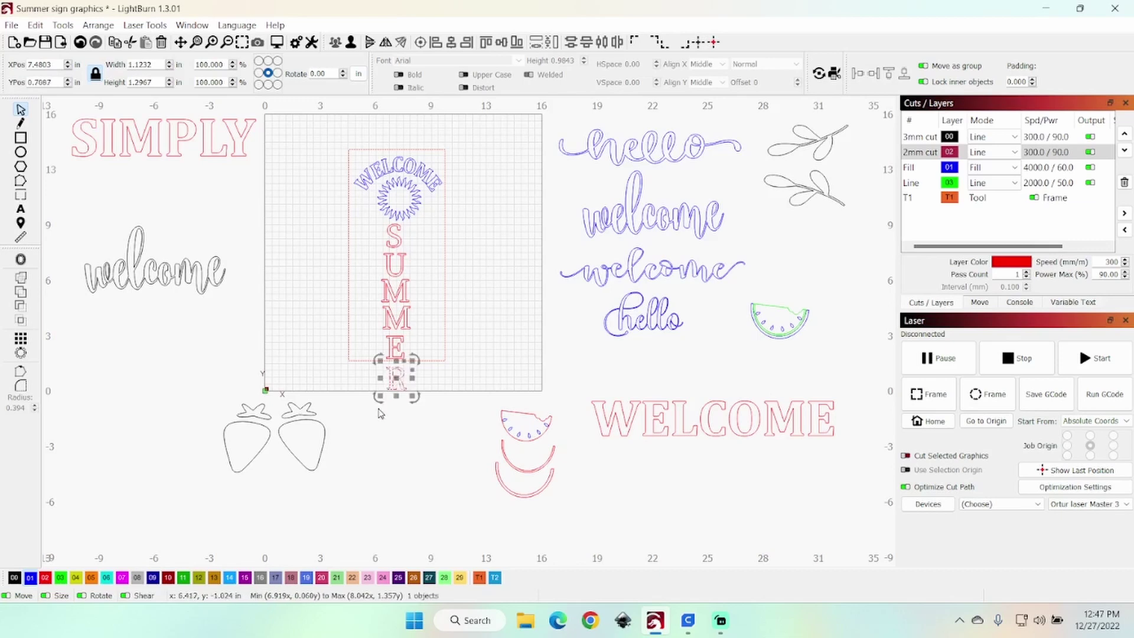
- Scale all six vertical SUMMER letters together to a height of 7 in
{"action": "left_click_drag", "start_coordinate": [362, 400], "coordinate": [435, 227]}
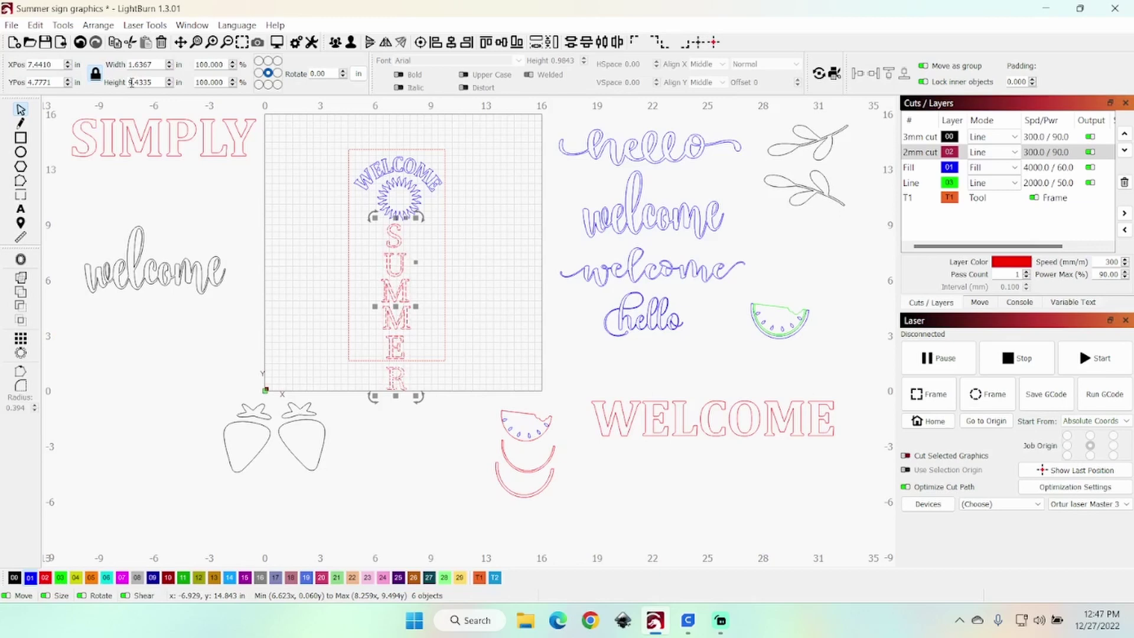
{"action": "left_click_drag", "start_coordinate": [158, 84], "coordinate": [114, 83]}
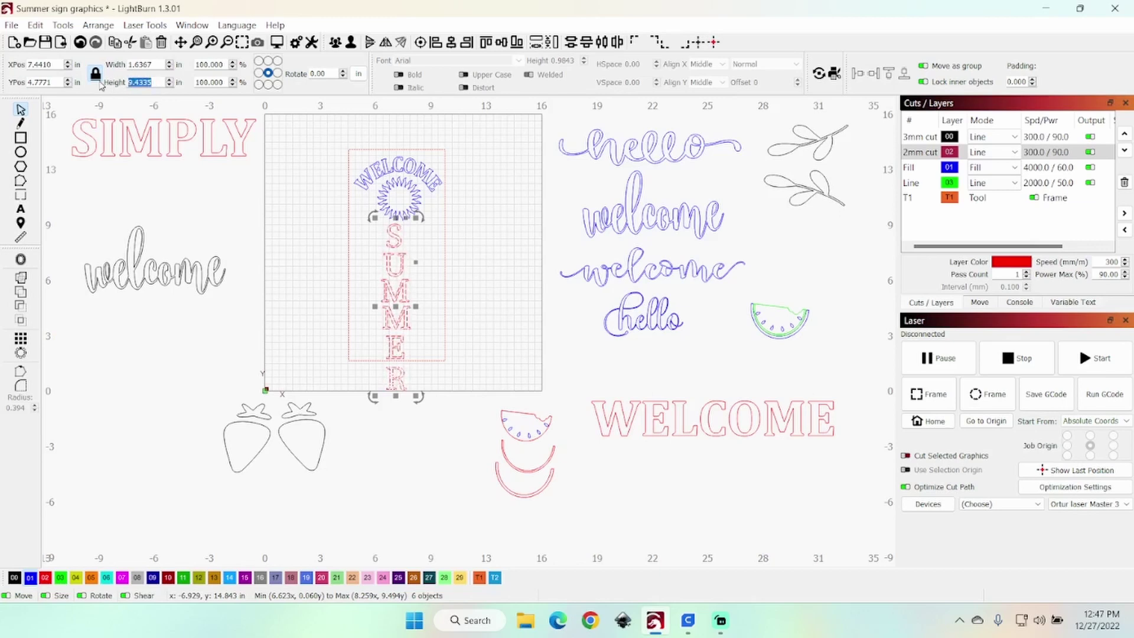
{"action": "type", "text": "7"}
{"action": "key", "text": "Return"}
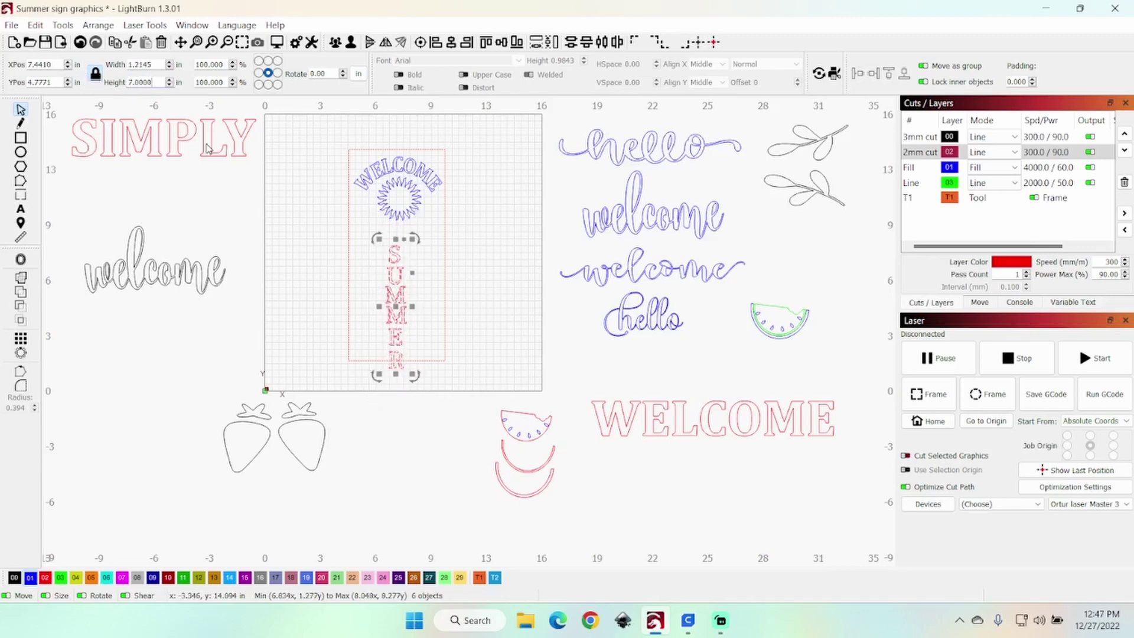
- Try the SUMMER letters at a height of 7.5 in and return them to 7 in
{"action": "key", "text": "Down"}
{"action": "key", "text": "Down"}
{"action": "key", "text": "Down"}
{"action": "key", "text": "Down"}
{"action": "key", "text": "Down"}
{"action": "key", "text": "Down"}
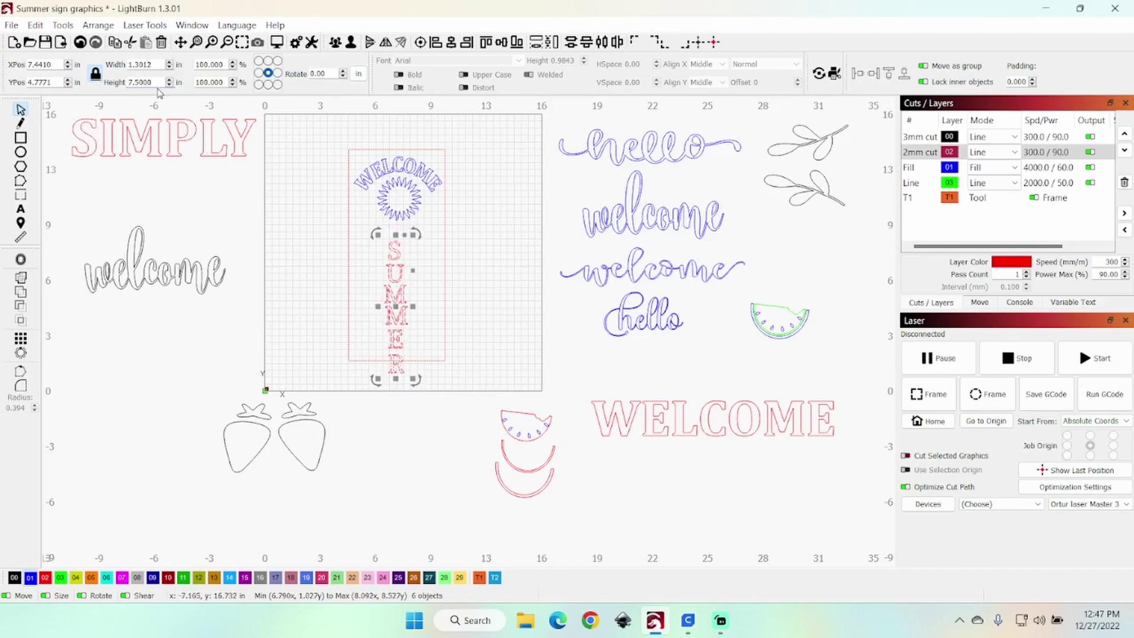
{"action": "type", "text": "7"}
{"action": "key", "text": "Return"}
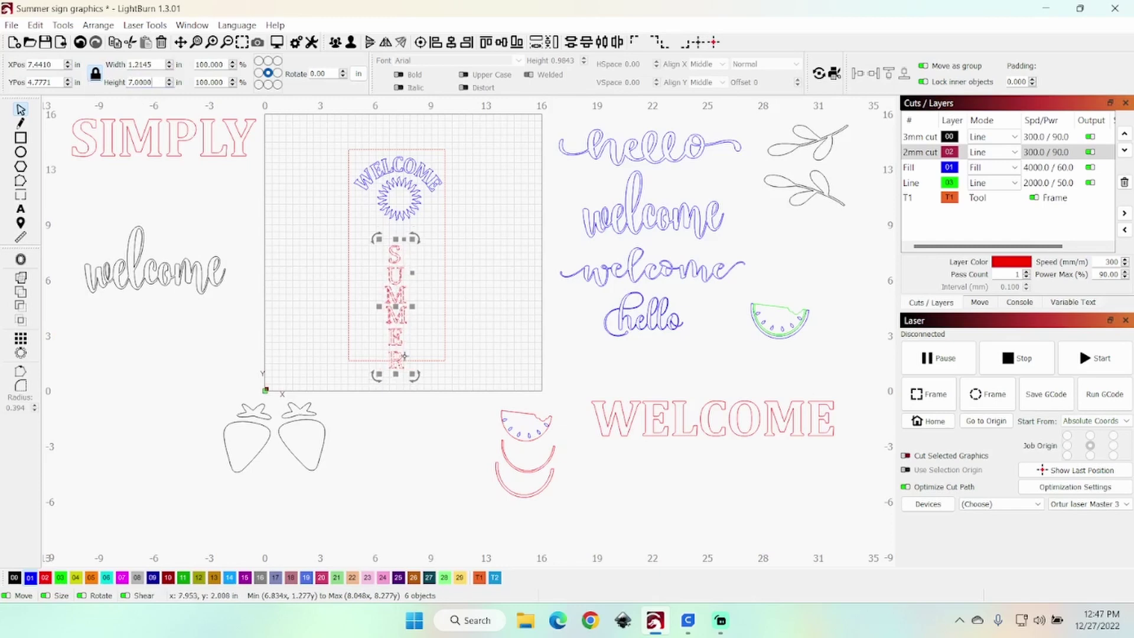
- Move the SUMMER letters up beneath the sun inside the rectangle and align them on a common vertical centre line
{"action": "left_click_drag", "start_coordinate": [397, 306], "coordinate": [399, 292]}
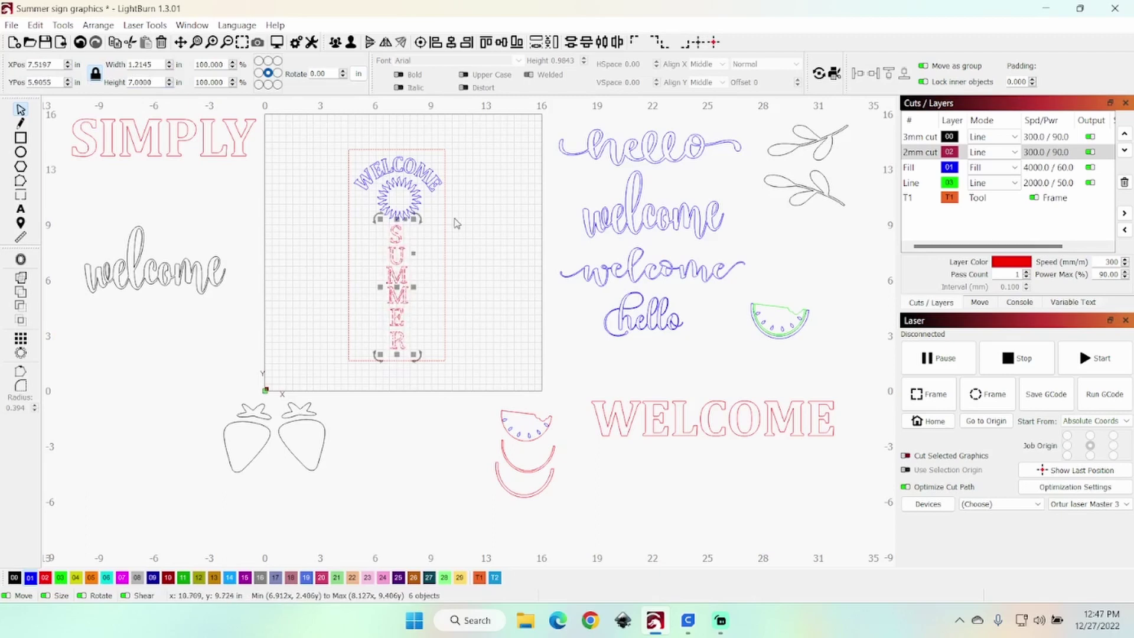
{"action": "left_click", "coordinate": [450, 43]}
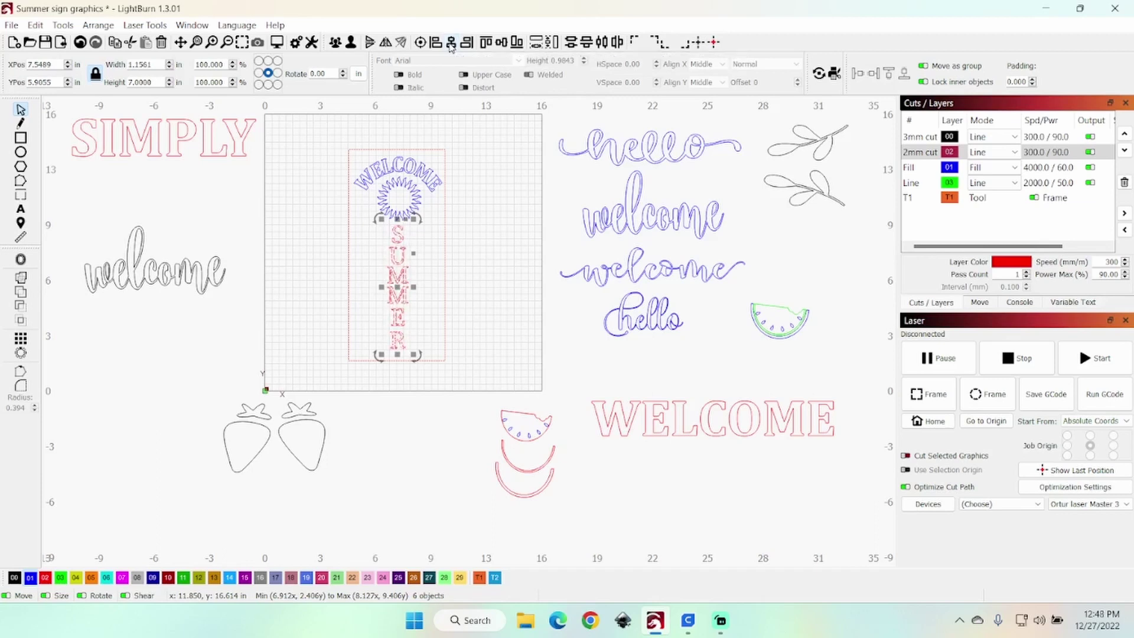
{"action": "left_click", "coordinate": [376, 417]}
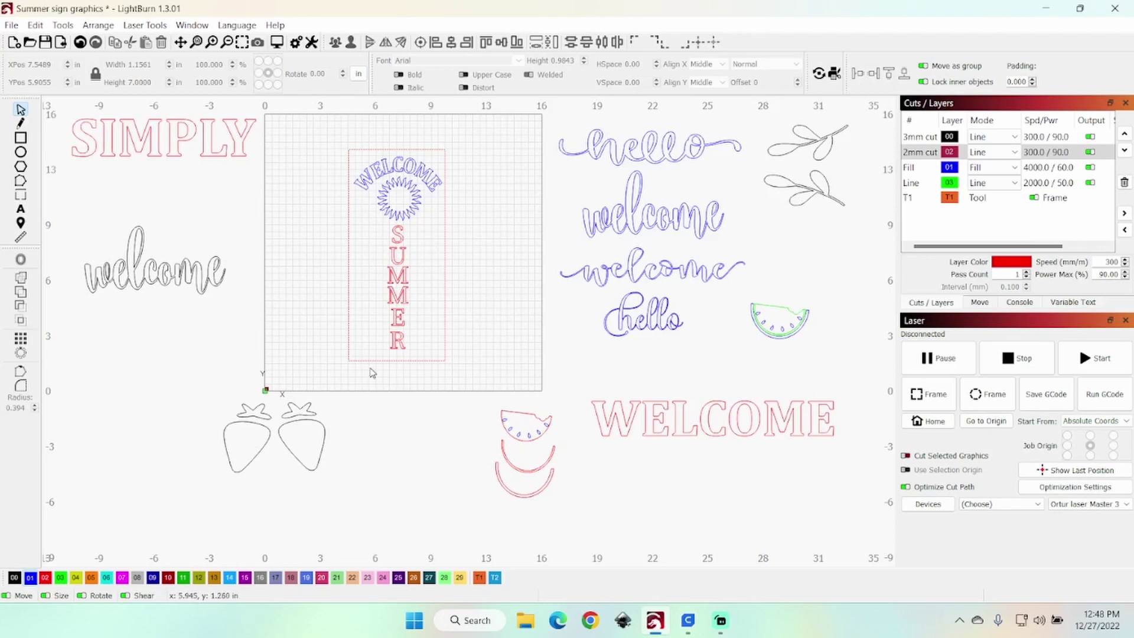
- Assign the six vertical SUMMER letters to the blue 01 Fill layer
{"action": "left_click_drag", "start_coordinate": [375, 358], "coordinate": [415, 225]}
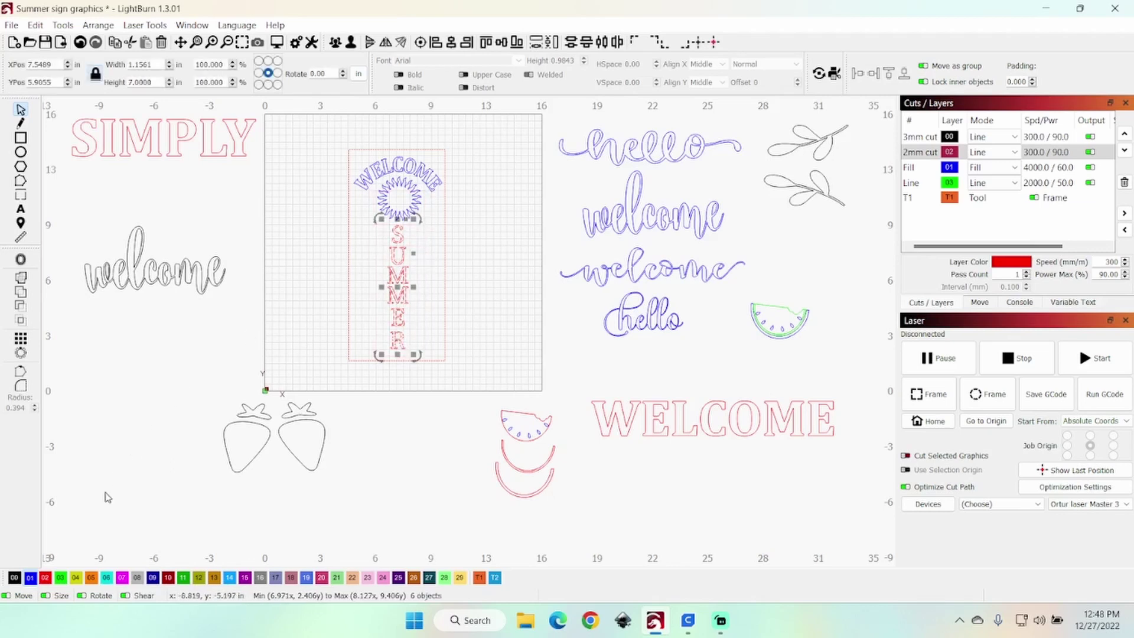
{"action": "left_click", "coordinate": [32, 578]}
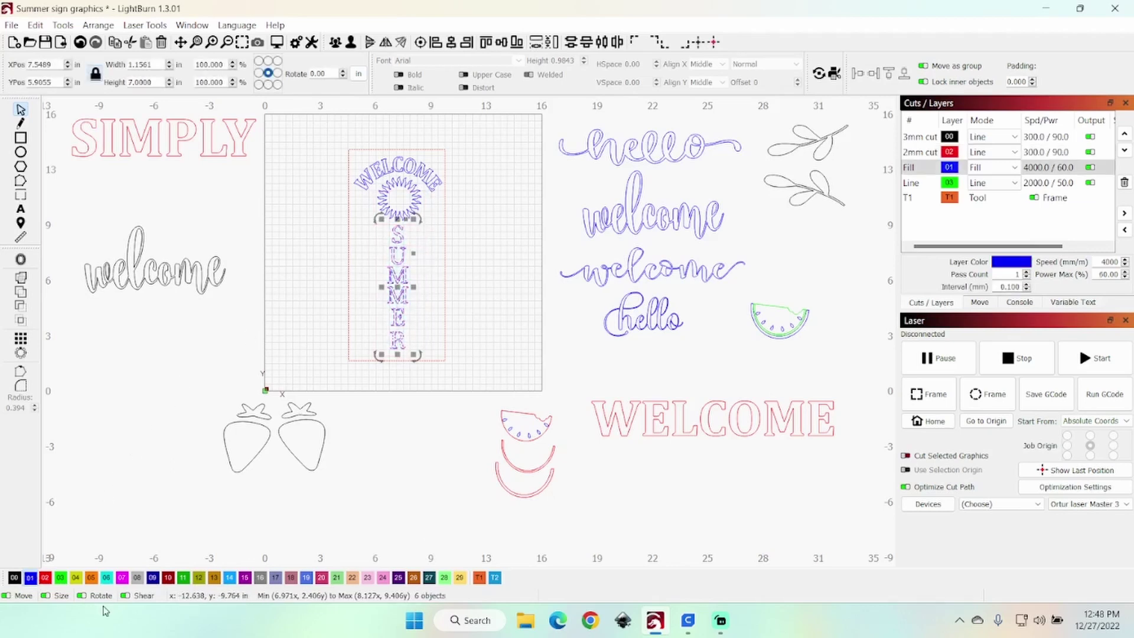
{"action": "left_click", "coordinate": [424, 516]}
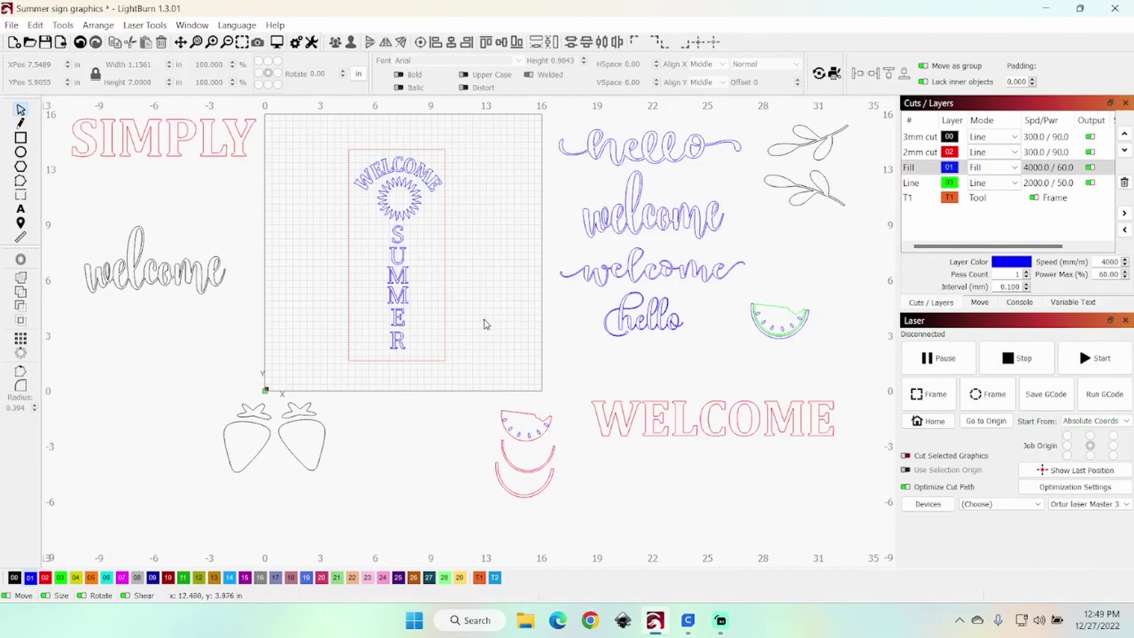
- Move the sun out of the layout to below the black welcome script and assign it to the 00 3mm cut layer
{"action": "left_click", "coordinate": [389, 197]}
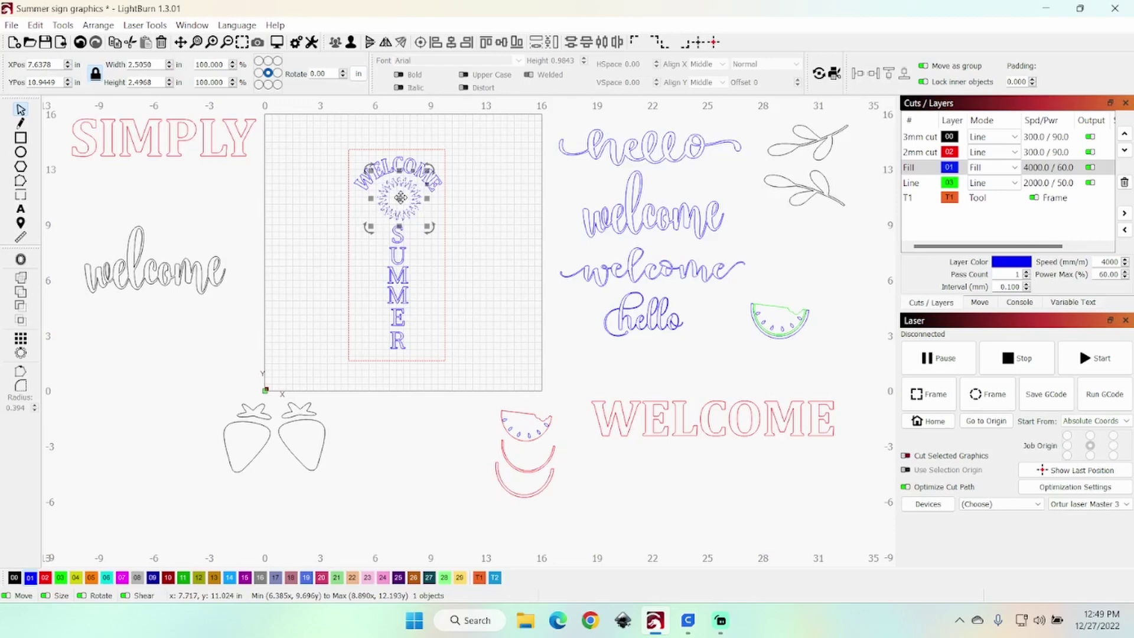
{"action": "left_click_drag", "start_coordinate": [400, 201], "coordinate": [206, 346]}
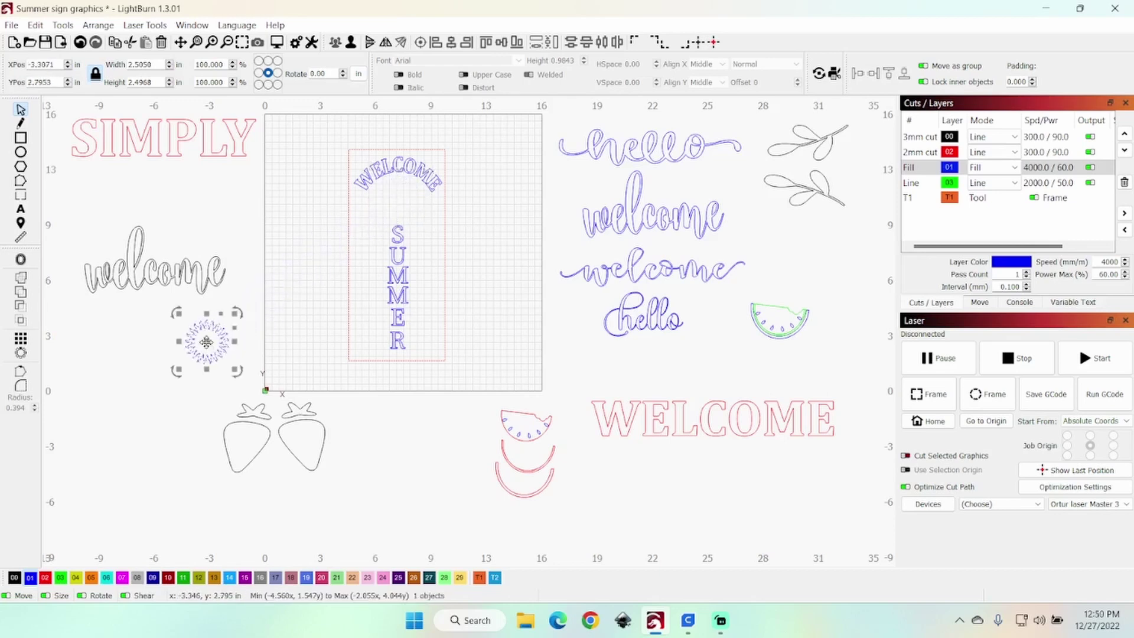
{"action": "left_click", "coordinate": [13, 579]}
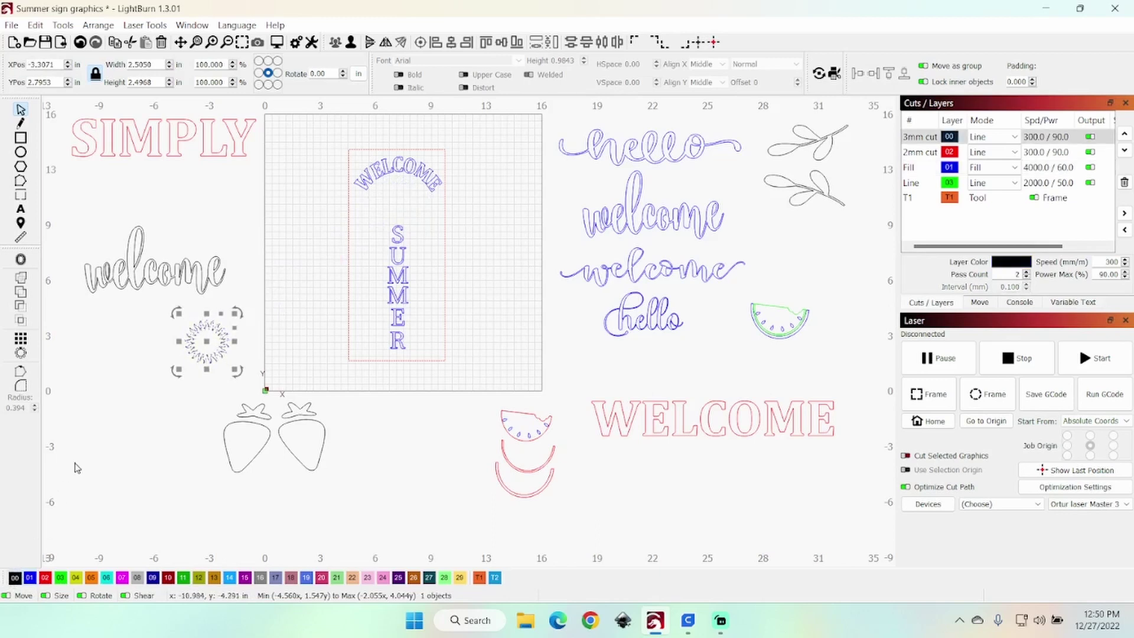
{"action": "left_click", "coordinate": [100, 438]}
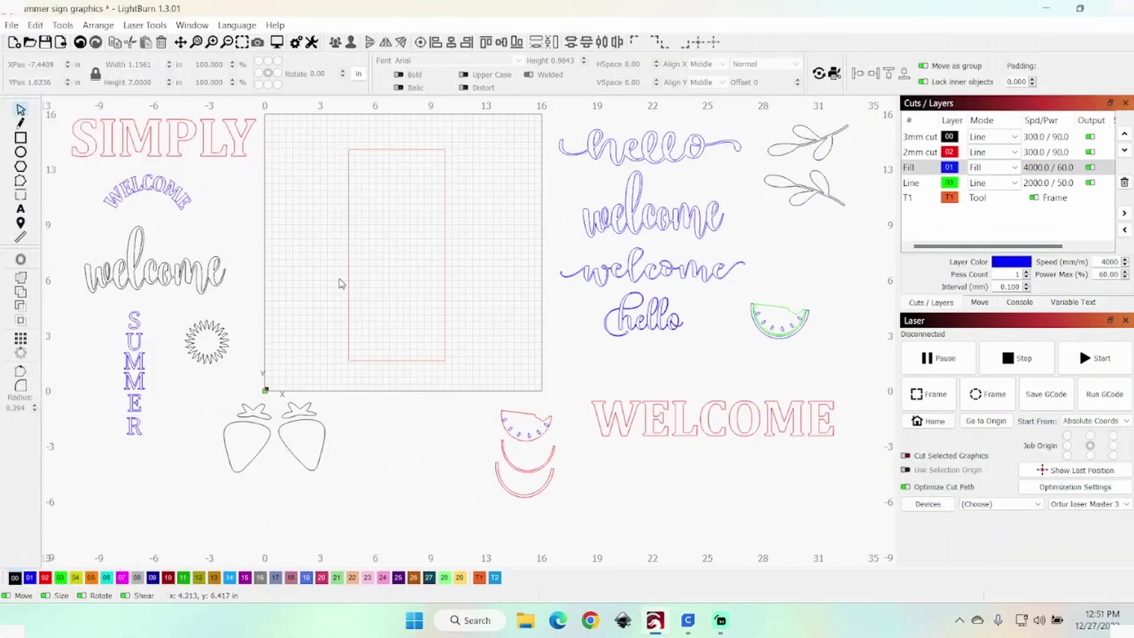
- Rotate the empty 5.5 × 12 in rectangle 90° clockwise into landscape orientation
{"action": "left_click", "coordinate": [349, 269]}
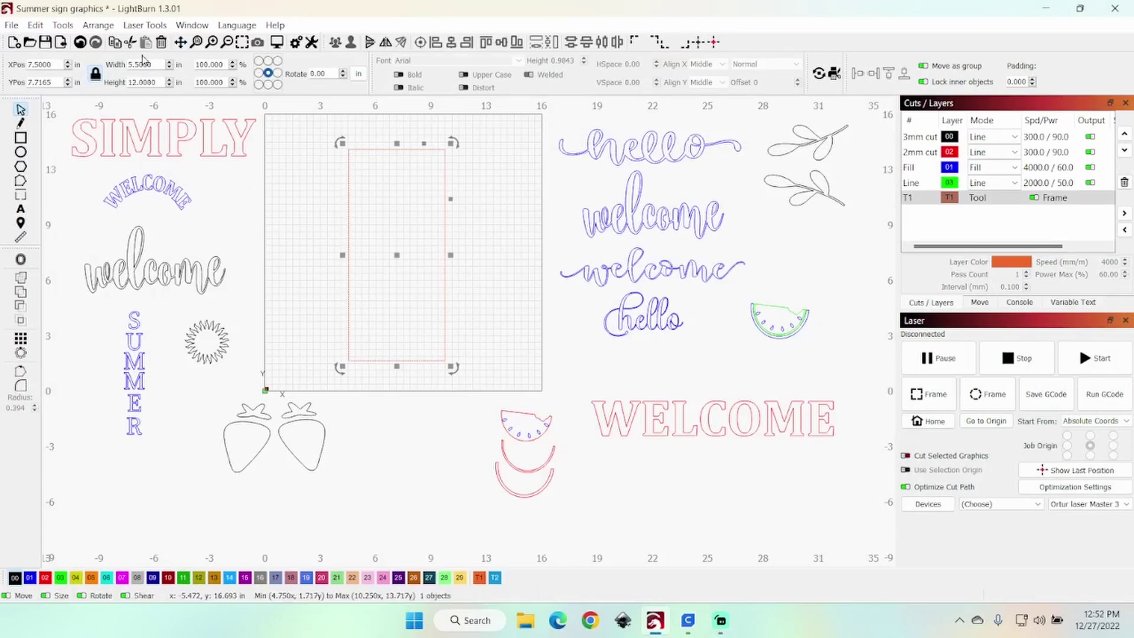
{"action": "left_click", "coordinate": [97, 26]}
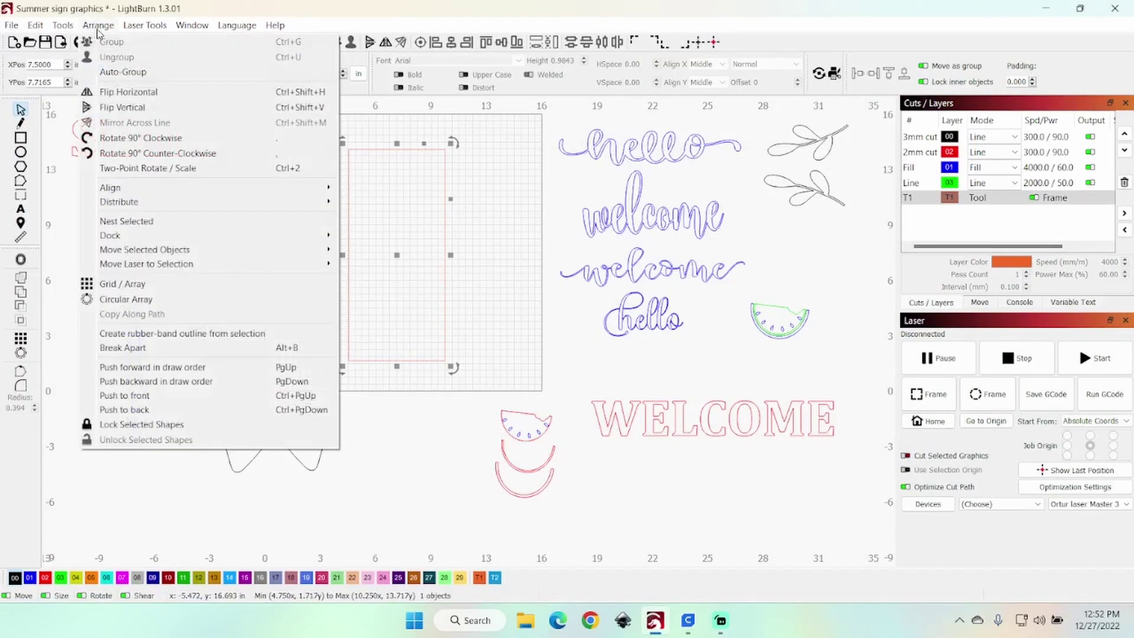
{"action": "left_click", "coordinate": [116, 138]}
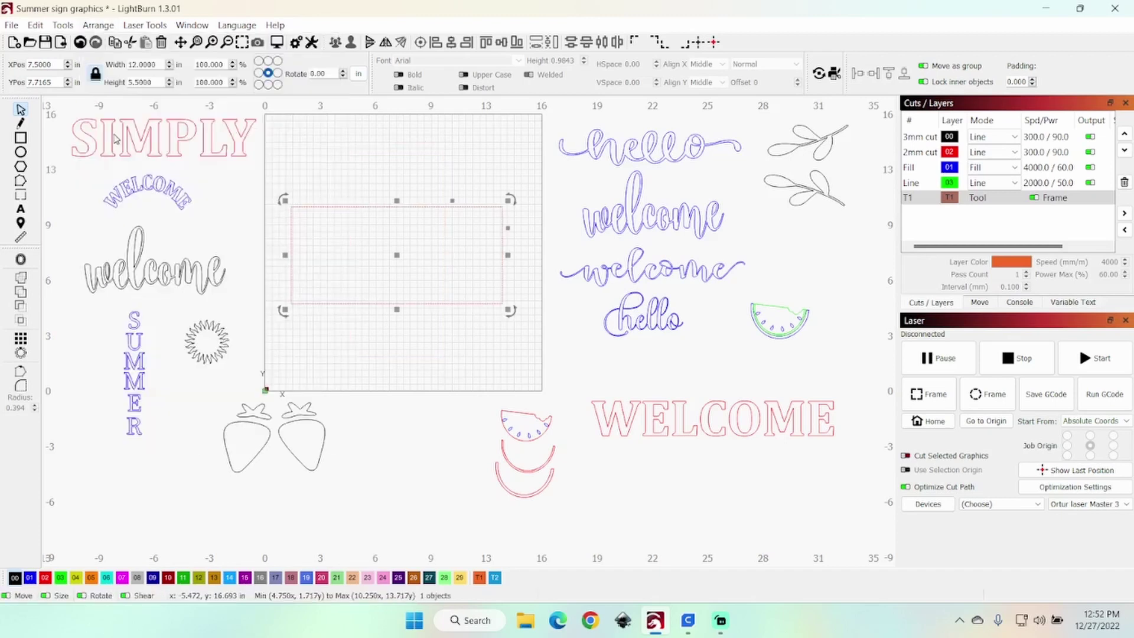
{"action": "left_click", "coordinate": [413, 444]}
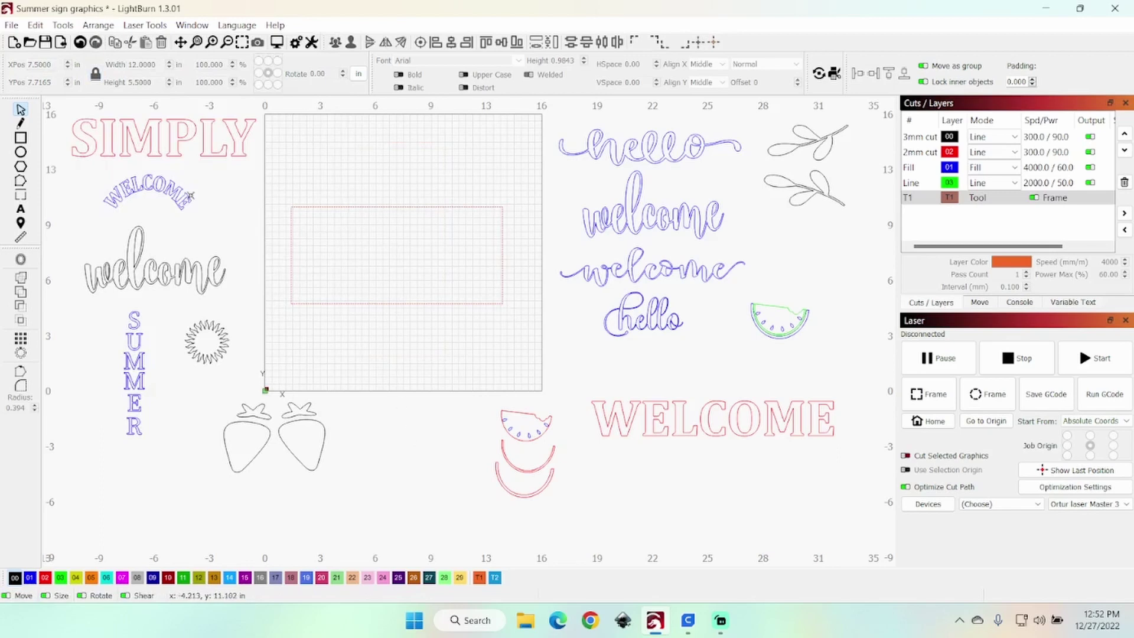
- Move the red SIMPLY text into the upper part of the landscape rectangle and set its height to 1.5 in
{"action": "left_click", "coordinate": [160, 135]}
{"action": "left_click_drag", "start_coordinate": [160, 135], "coordinate": [399, 235]}
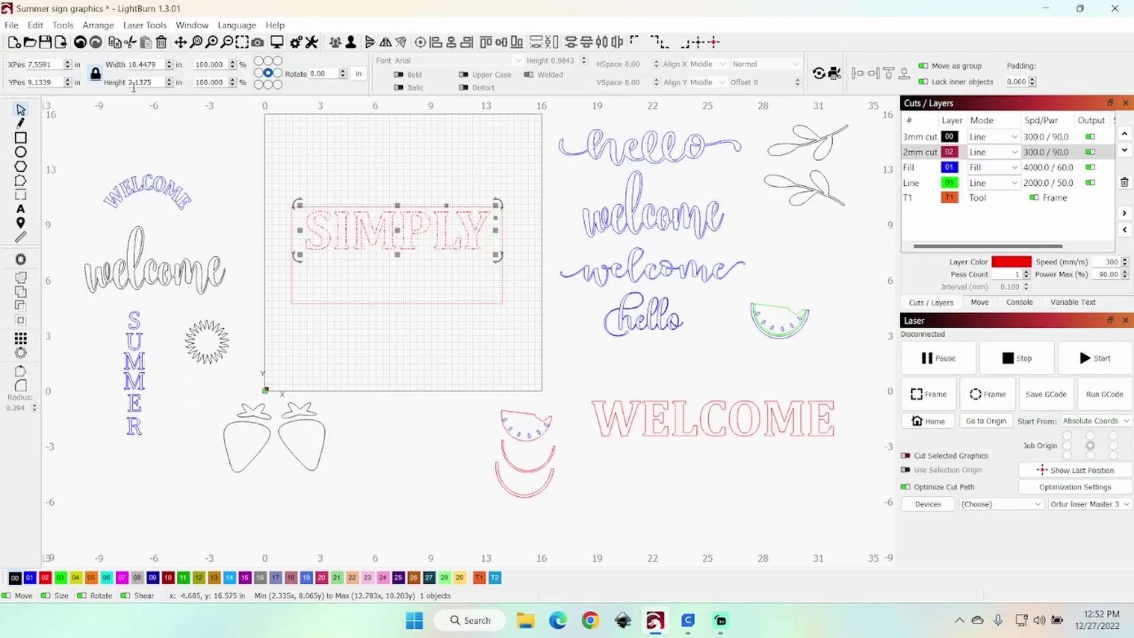
{"action": "double_click", "coordinate": [157, 85]}
{"action": "type", "text": "1."}
{"action": "key", "text": "Return"}
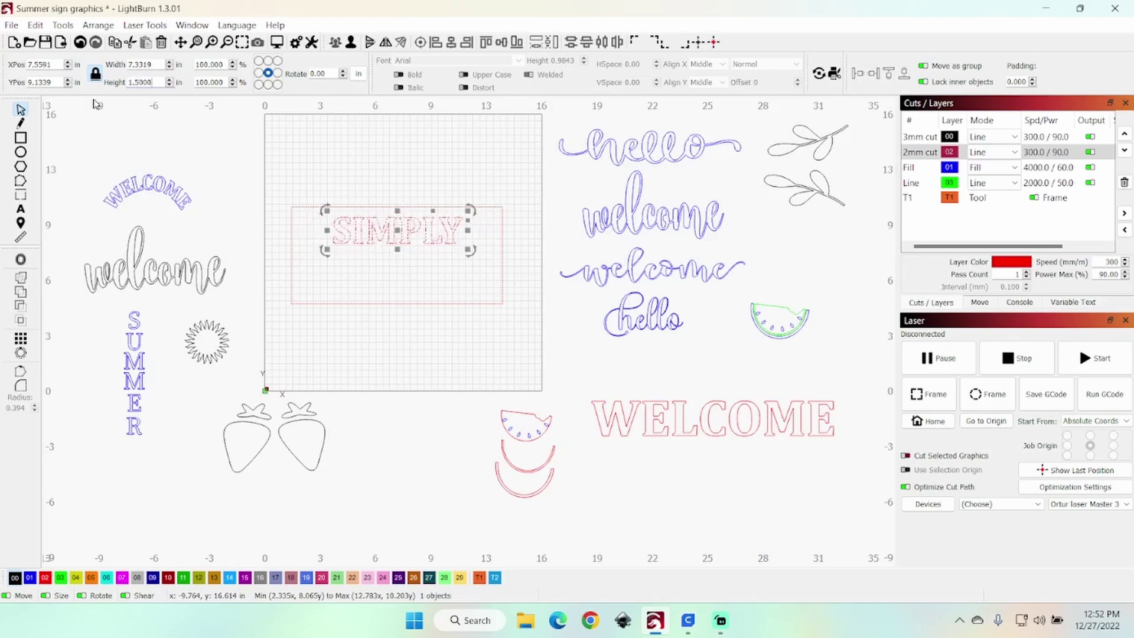
{"action": "left_click", "coordinate": [364, 287]}
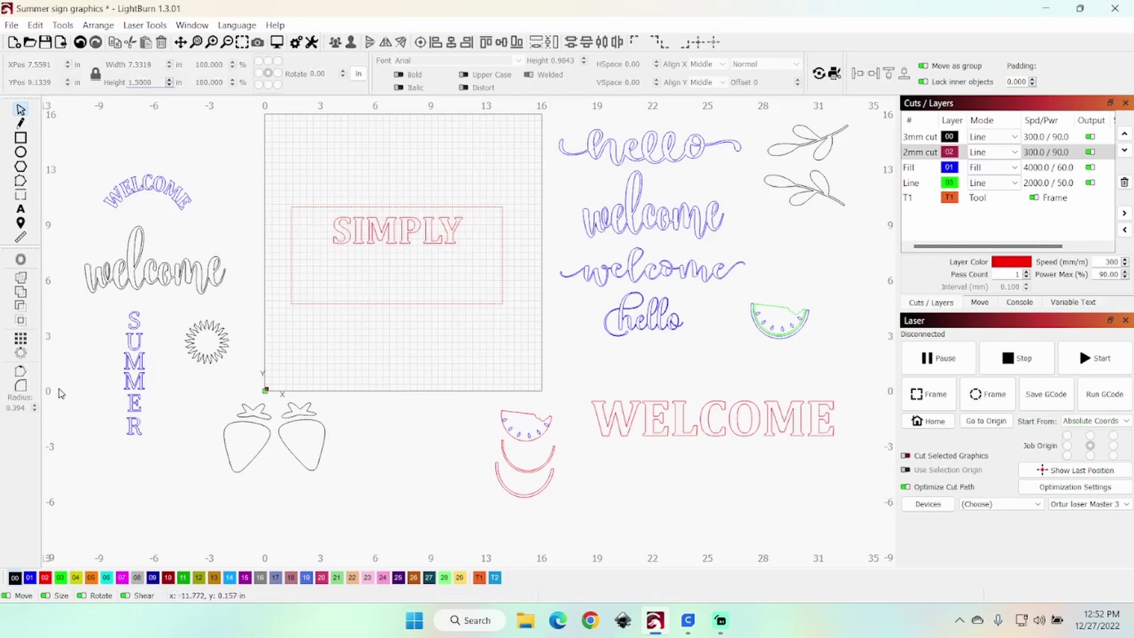
- Move the blue SUMMER letters into the rectangle as a horizontal row beneath SIMPLY, starting with the S
{"action": "left_click", "coordinate": [132, 318]}
{"action": "left_click_drag", "start_coordinate": [135, 325], "coordinate": [319, 272]}
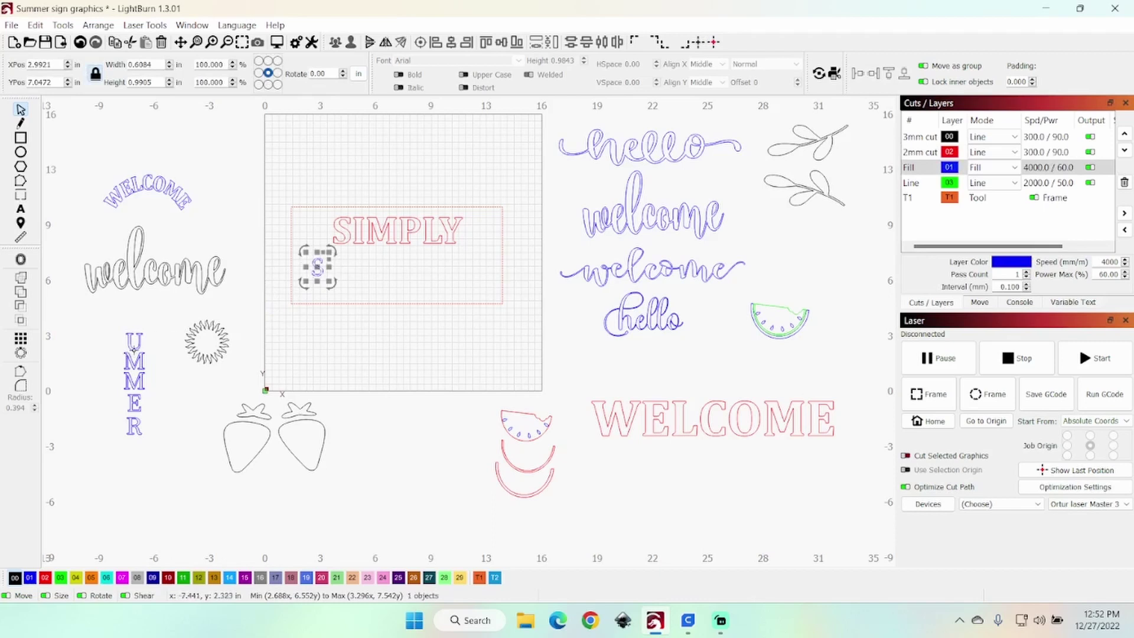
- Align the six SUMMER letters by their top edges, centred beneath SIMPLY, and group them
{"action": "left_click_drag", "start_coordinate": [298, 251], "coordinate": [458, 294]}
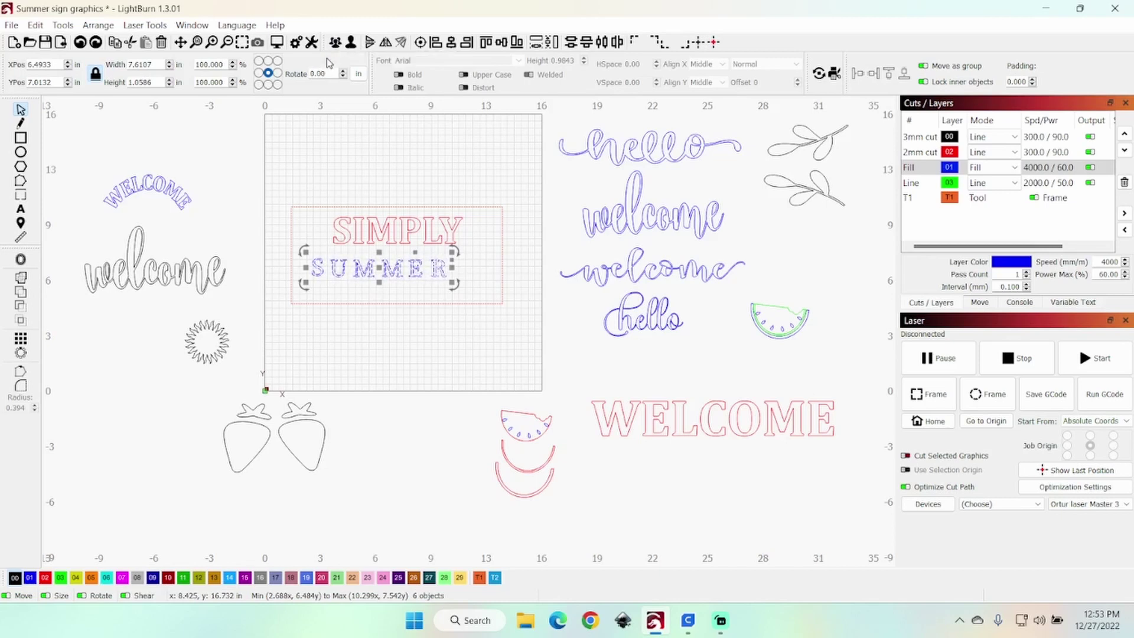
{"action": "left_click_drag", "start_coordinate": [381, 273], "coordinate": [398, 268]}
{"action": "left_click", "coordinate": [484, 44]}
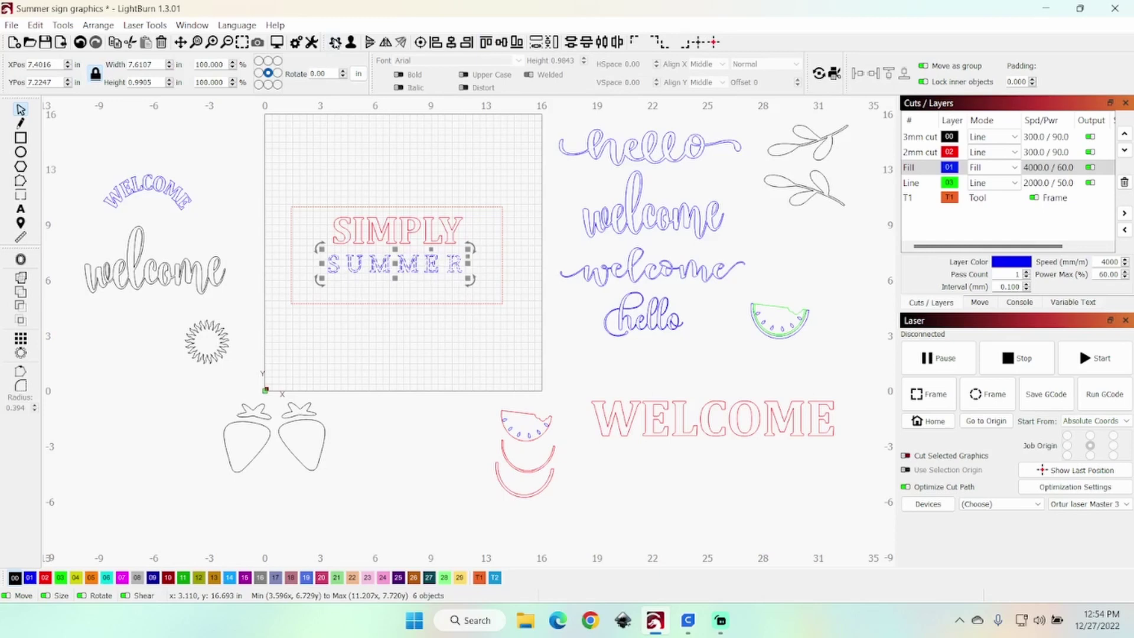
{"action": "left_click", "coordinate": [335, 42]}
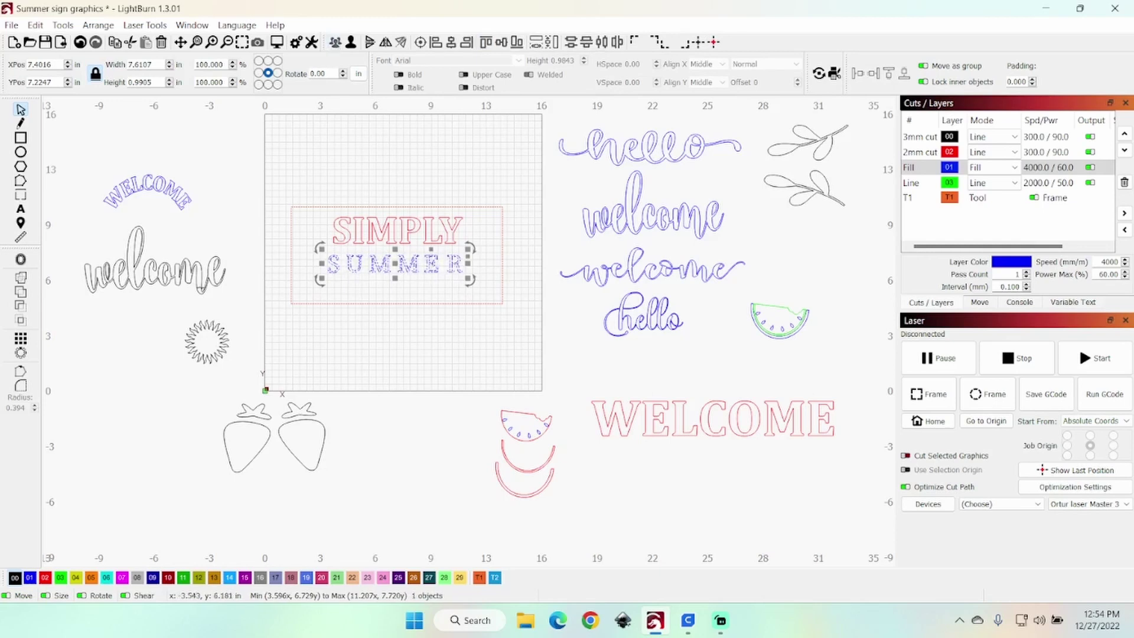
{"action": "left_click", "coordinate": [112, 397]}
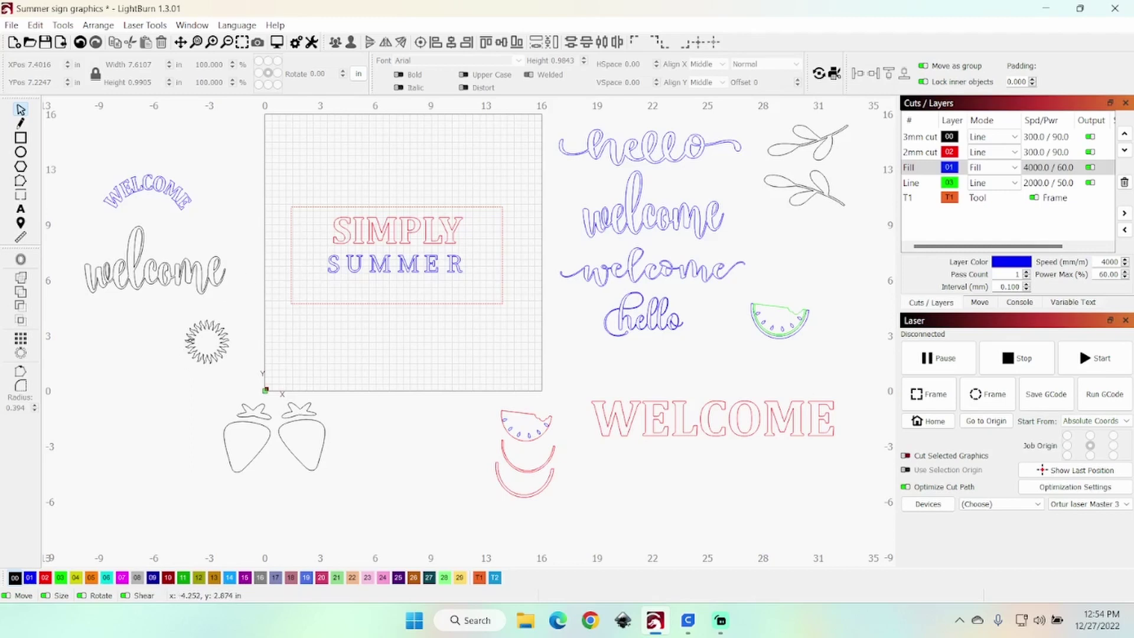
- Move the black sun into the rectangle in front of SIMPLY and set its height to 1.5 in
{"action": "left_click", "coordinate": [204, 344]}
{"action": "left_click_drag", "start_coordinate": [204, 345], "coordinate": [317, 238]}
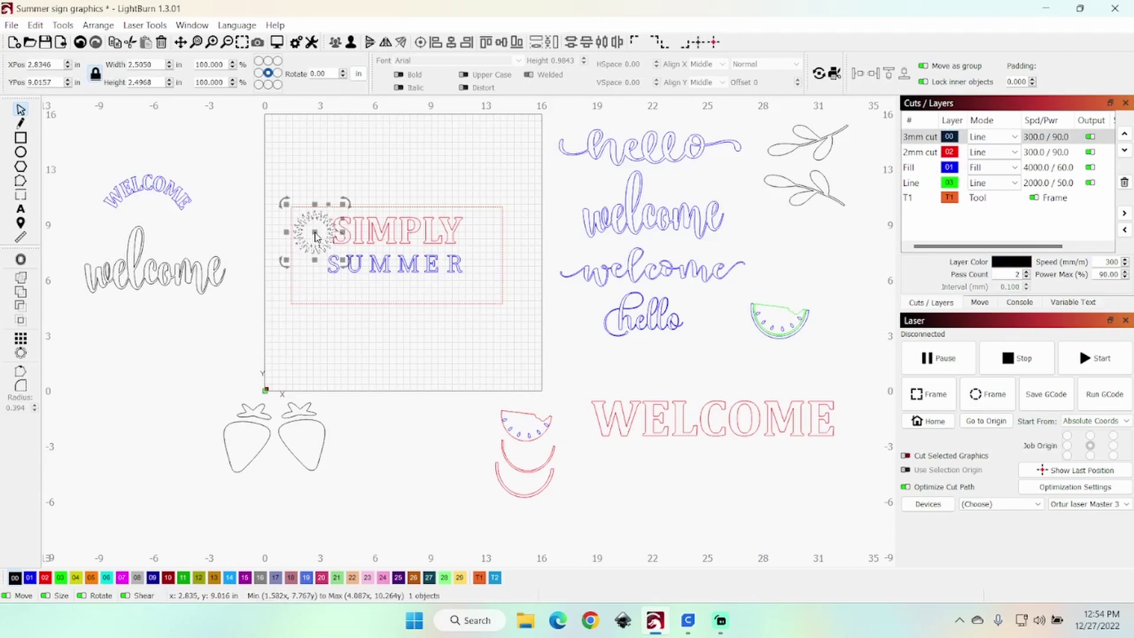
{"action": "double_click", "coordinate": [144, 83]}
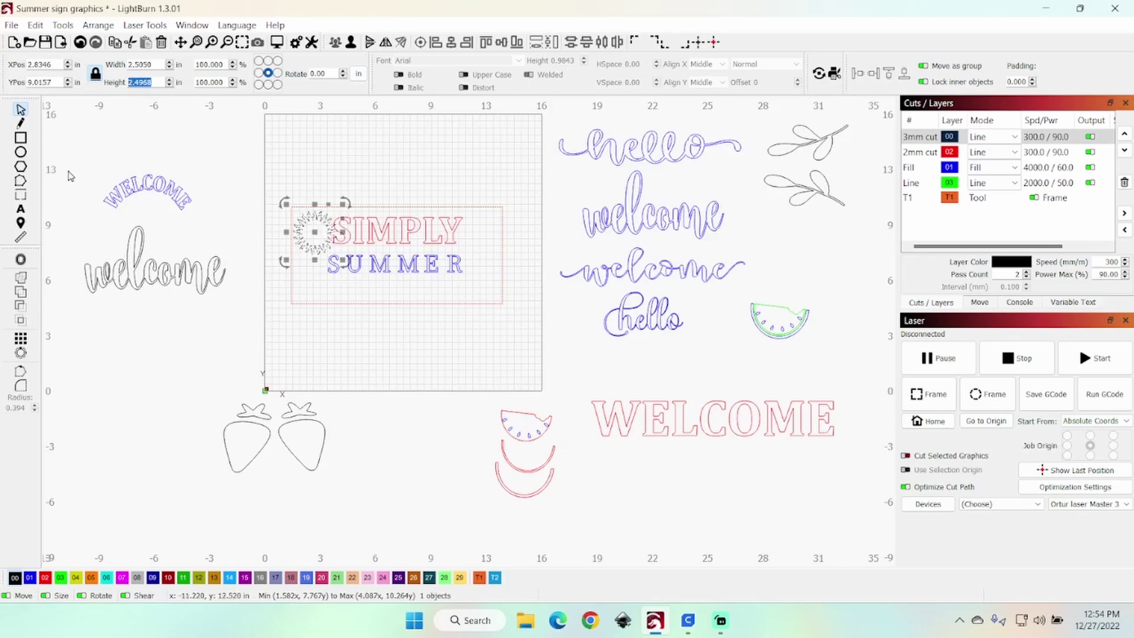
{"action": "type", "text": "1.5"}
{"action": "key", "text": "Return"}
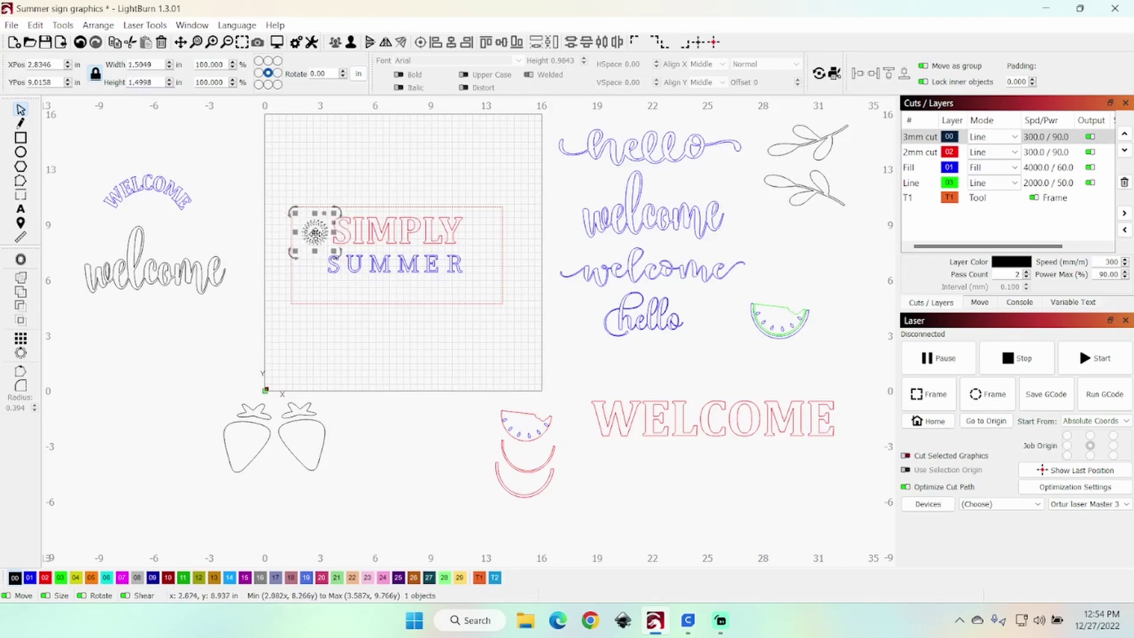
- Copy the black sun, place the duplicate after the Y of SIMPLY, and nudge the original sun to match
{"action": "right_click", "coordinate": [316, 235]}
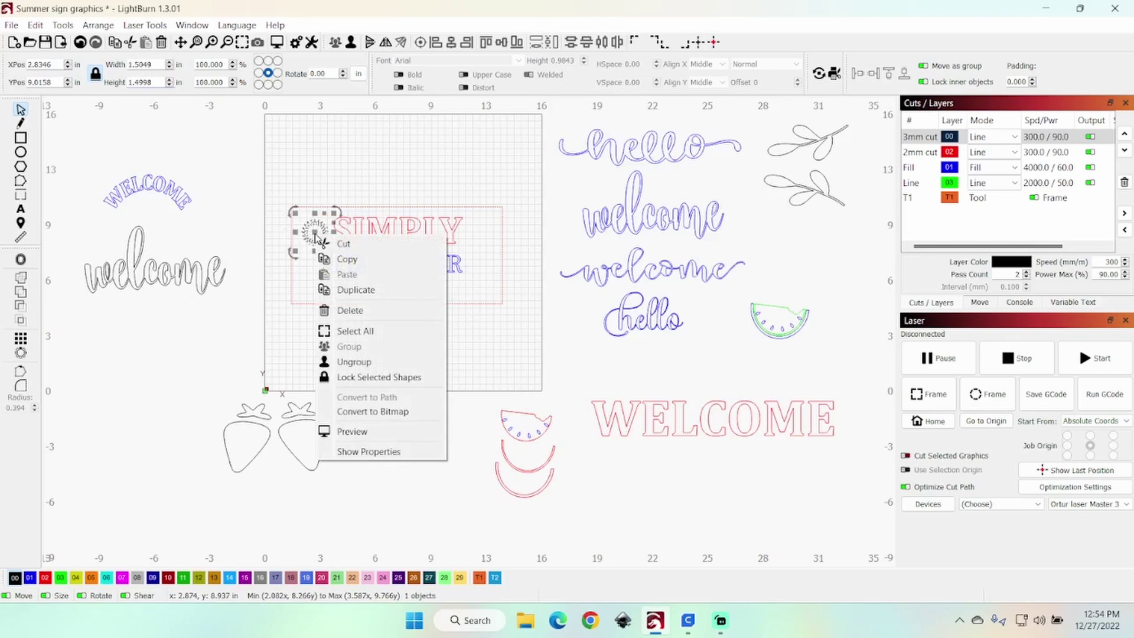
{"action": "left_click", "coordinate": [344, 267]}
{"action": "left_click", "coordinate": [470, 228]}
{"action": "right_click", "coordinate": [472, 230]}
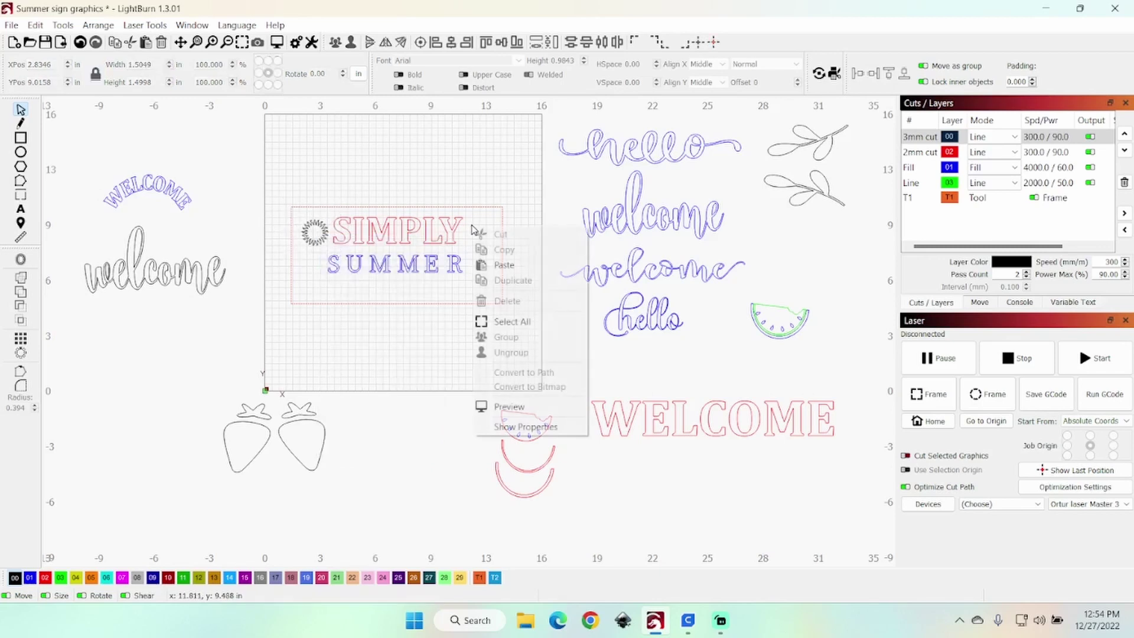
{"action": "left_click", "coordinate": [500, 266]}
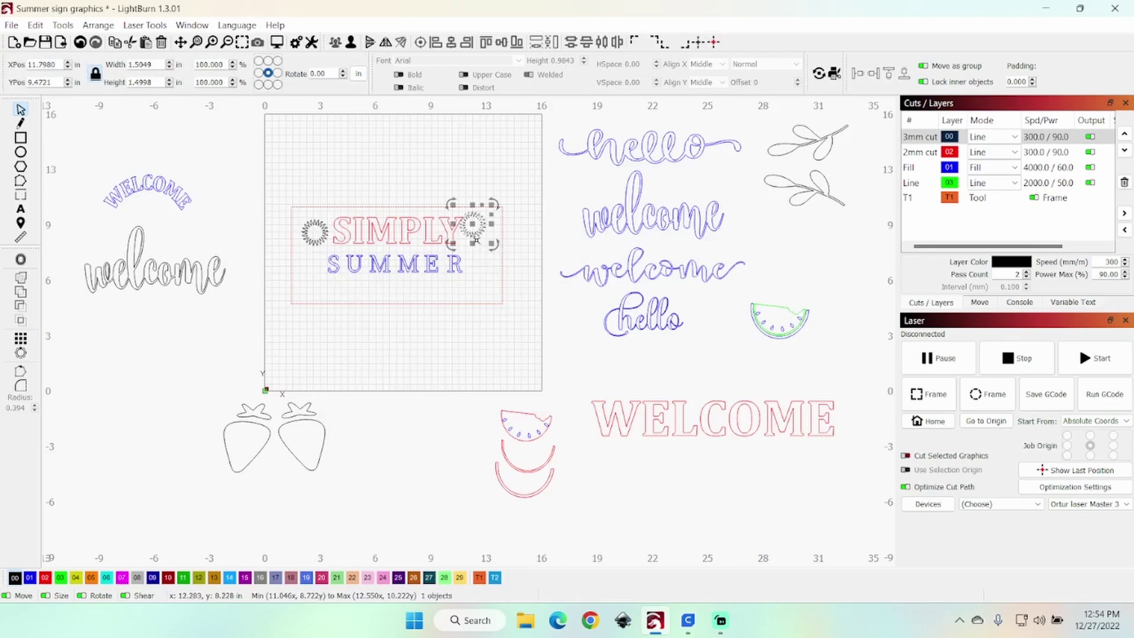
{"action": "left_click_drag", "start_coordinate": [473, 230], "coordinate": [484, 234]}
{"action": "left_click", "coordinate": [308, 223]}
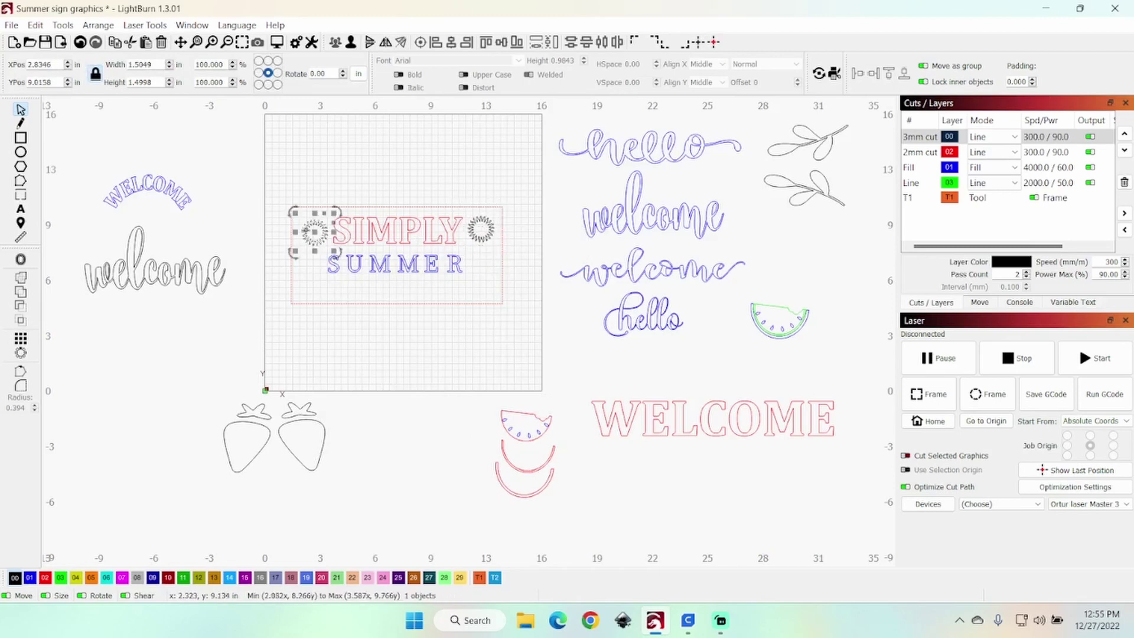
{"action": "left_click_drag", "start_coordinate": [317, 237], "coordinate": [314, 232]}
{"action": "left_click", "coordinate": [210, 366]}
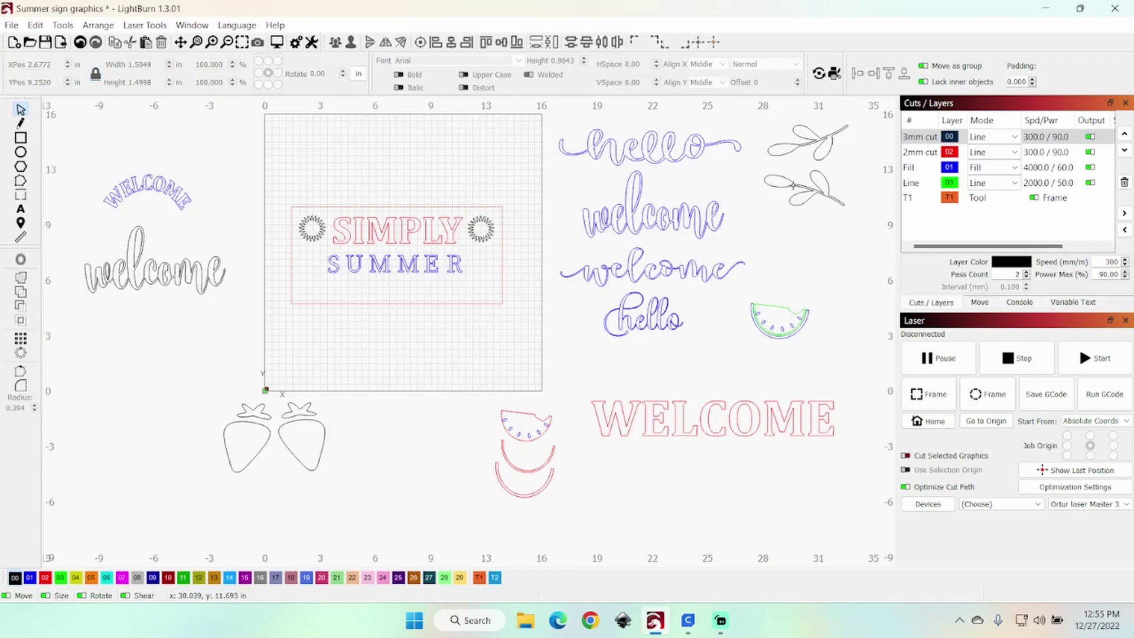
- Rotate the lower leaf sprig 90° clockwise, set its height to 3 in, and place it beneath the sun after SIMPLY
{"action": "left_click", "coordinate": [793, 185]}
{"action": "left_click_drag", "start_coordinate": [807, 190], "coordinate": [433, 349]}
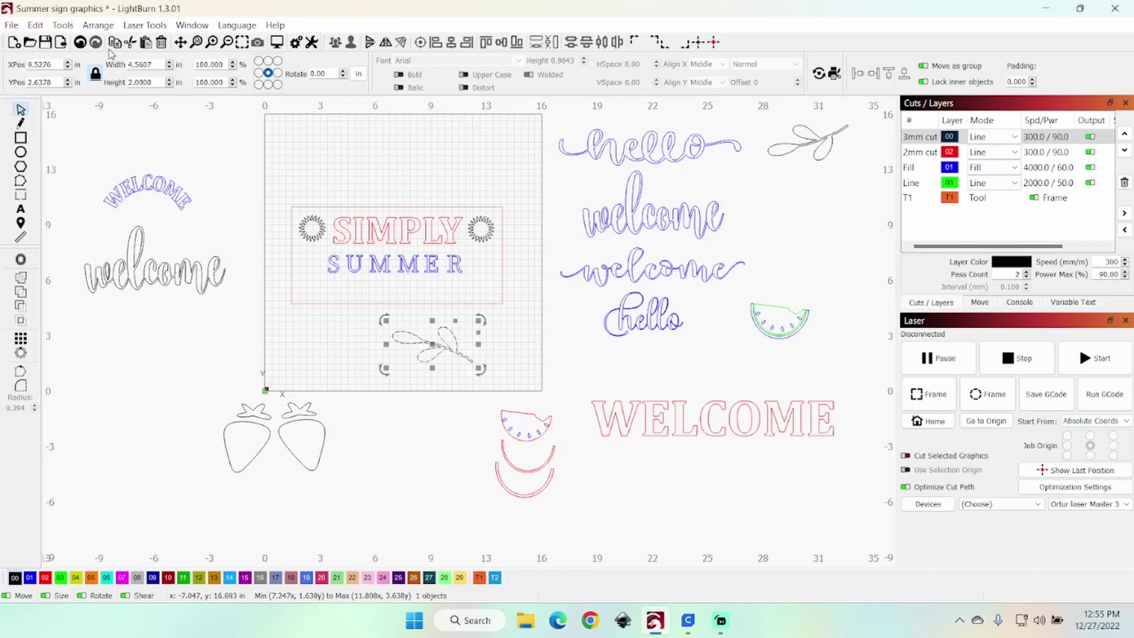
{"action": "left_click", "coordinate": [99, 25]}
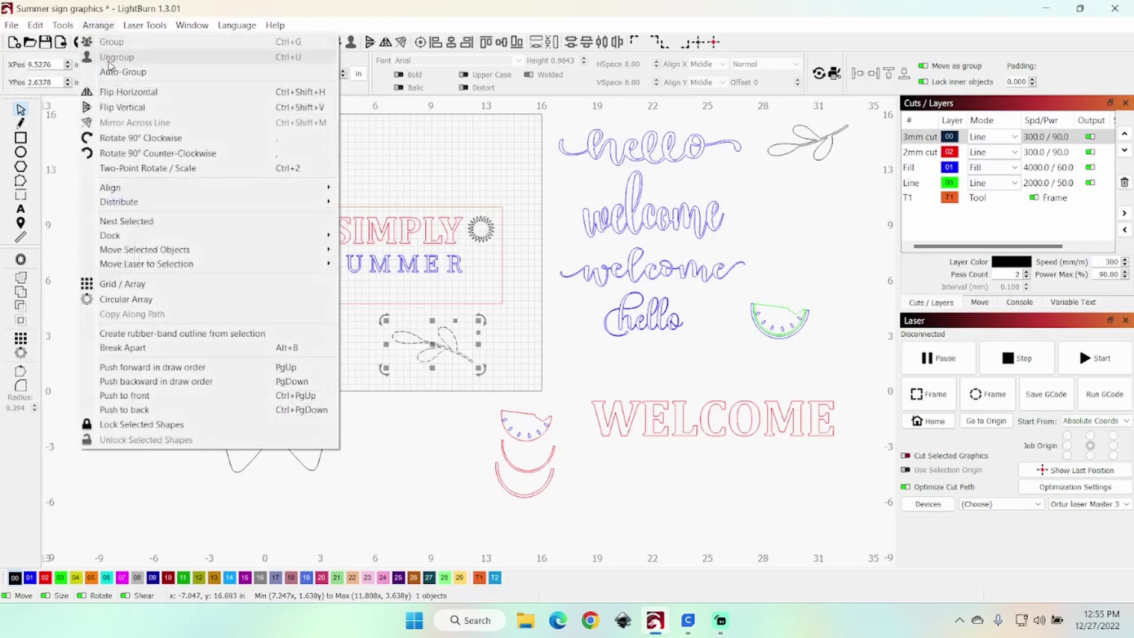
{"action": "left_click", "coordinate": [125, 142]}
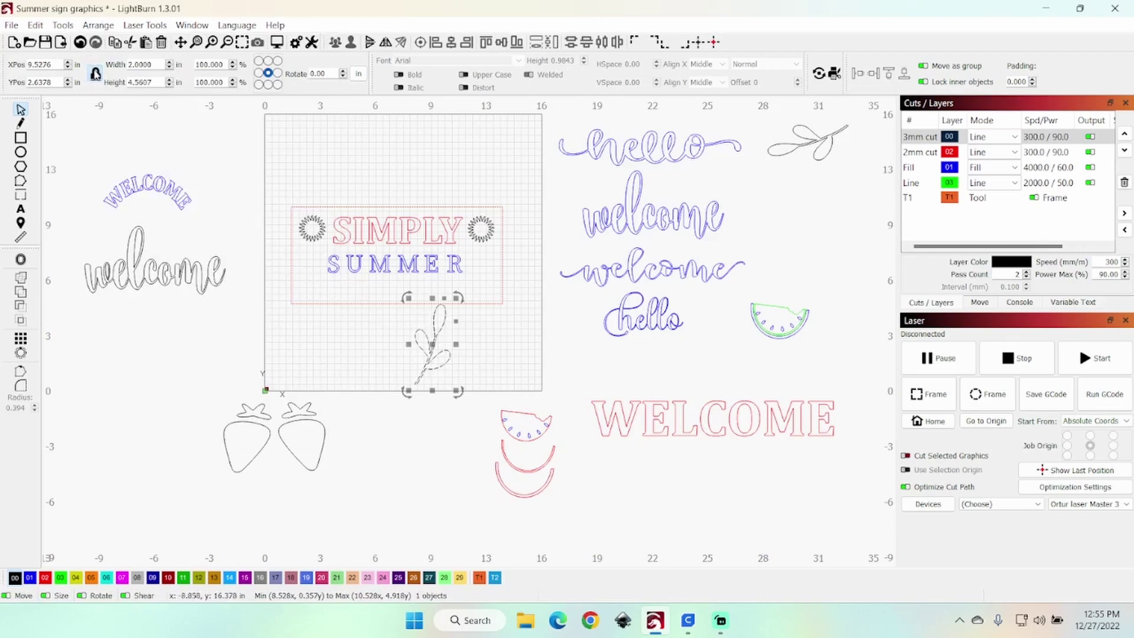
{"action": "left_click_drag", "start_coordinate": [156, 82], "coordinate": [105, 79]}
{"action": "type", "text": "3"}
{"action": "key", "text": "Return"}
{"action": "left_click_drag", "start_coordinate": [431, 349], "coordinate": [486, 275]}
- Copy the sprig, flip the duplicate horizontally, and place it beneath the sun in front of SIMPLY
{"action": "right_click", "coordinate": [486, 274]}
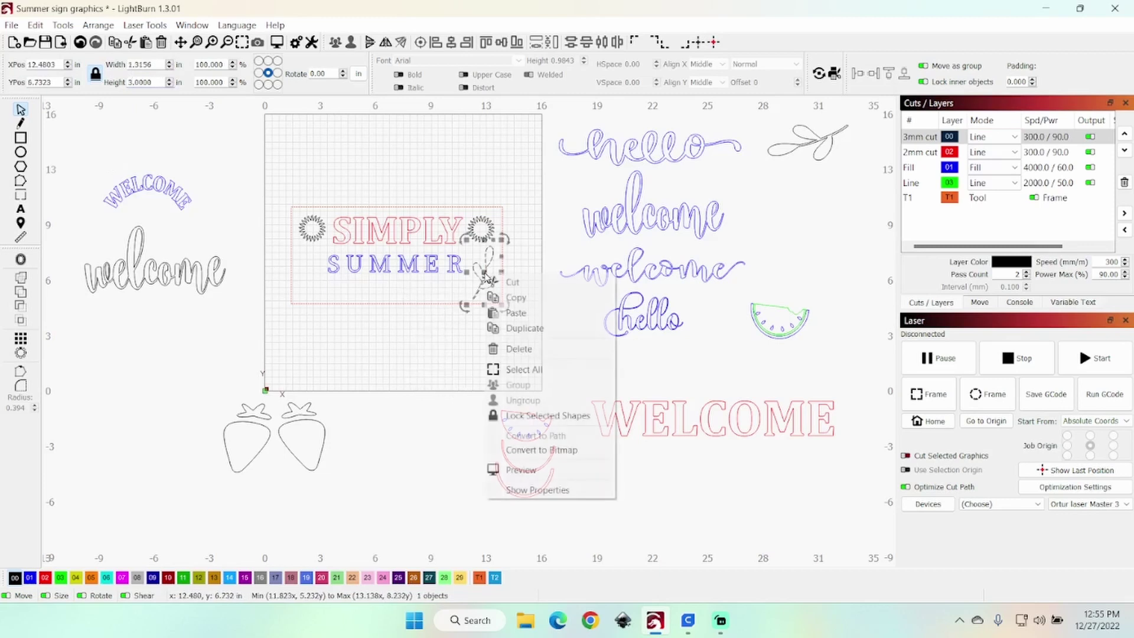
{"action": "left_click", "coordinate": [515, 300]}
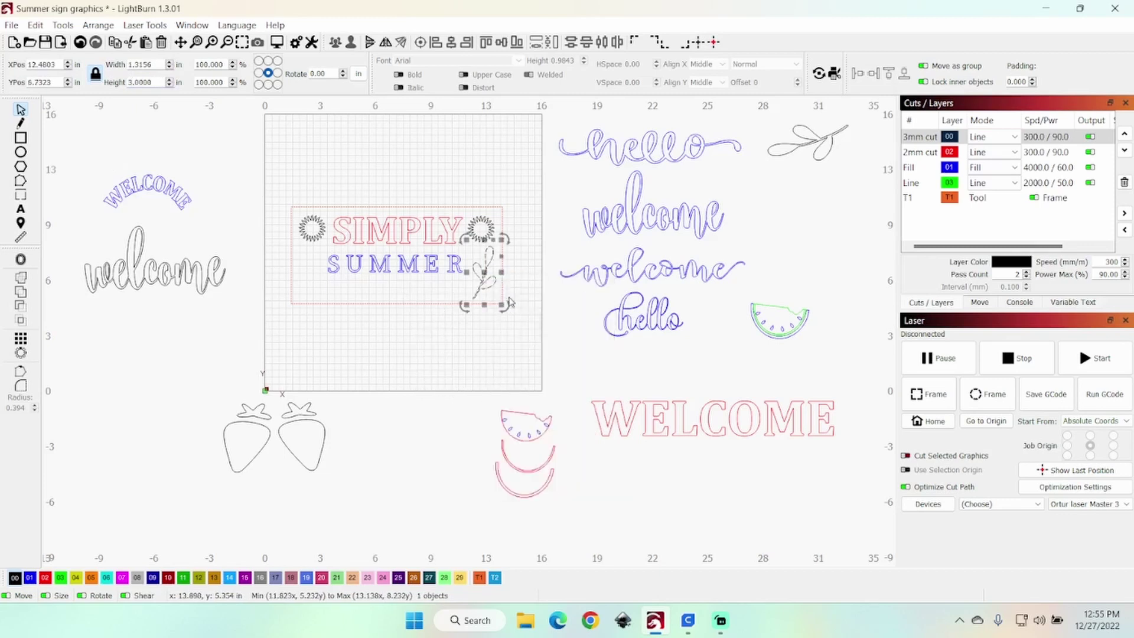
{"action": "left_click", "coordinate": [304, 288]}
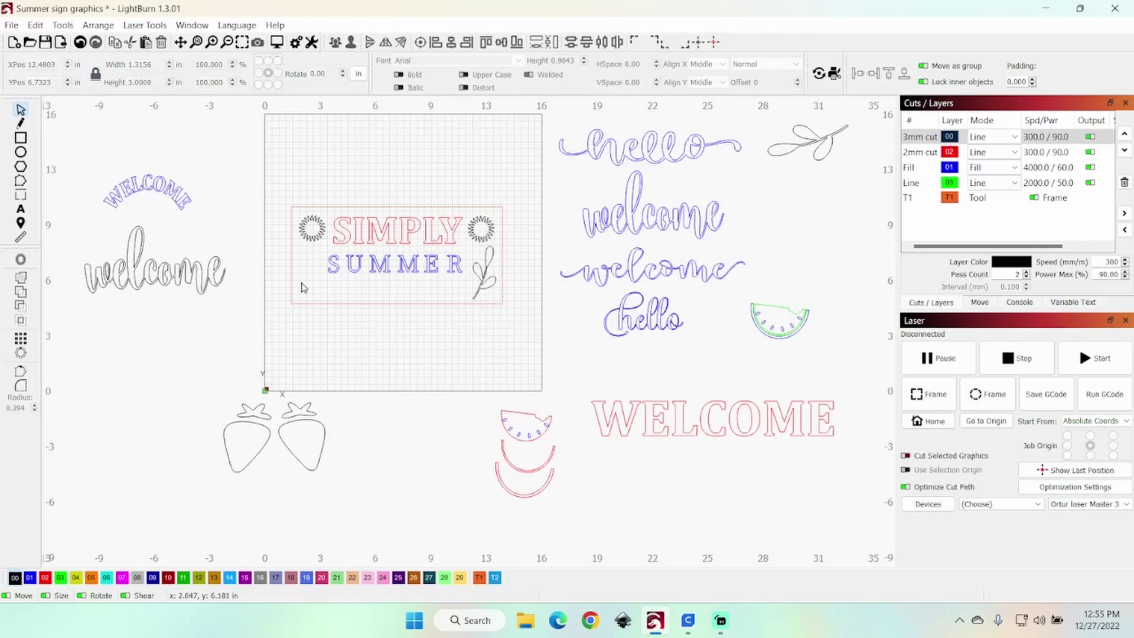
{"action": "right_click", "coordinate": [303, 287]}
{"action": "left_click", "coordinate": [317, 324]}
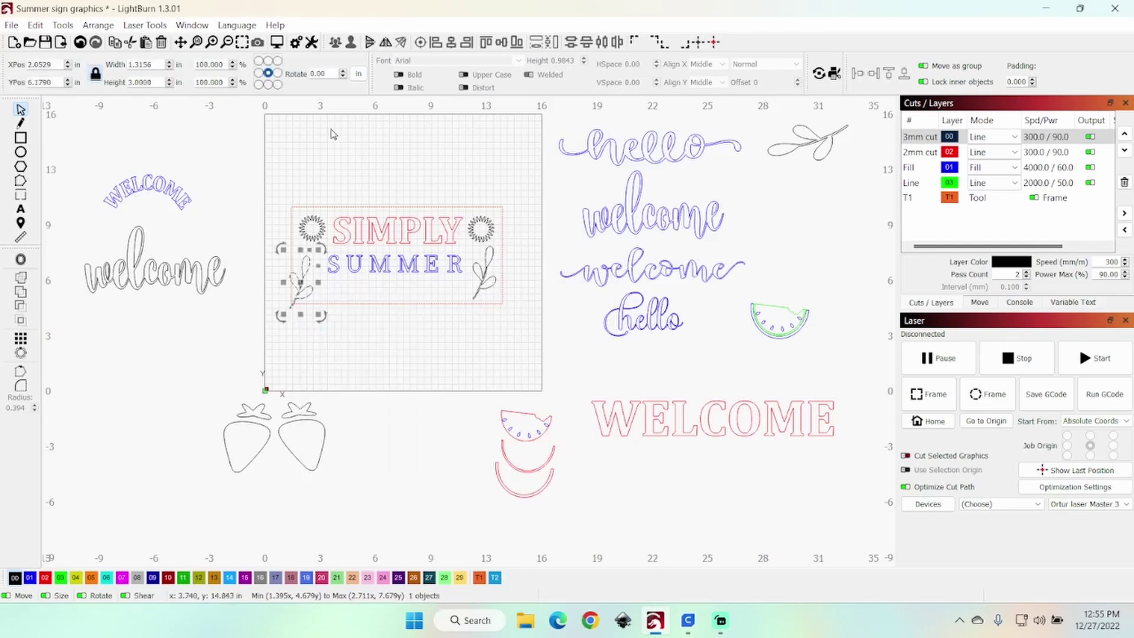
{"action": "left_click", "coordinate": [384, 46]}
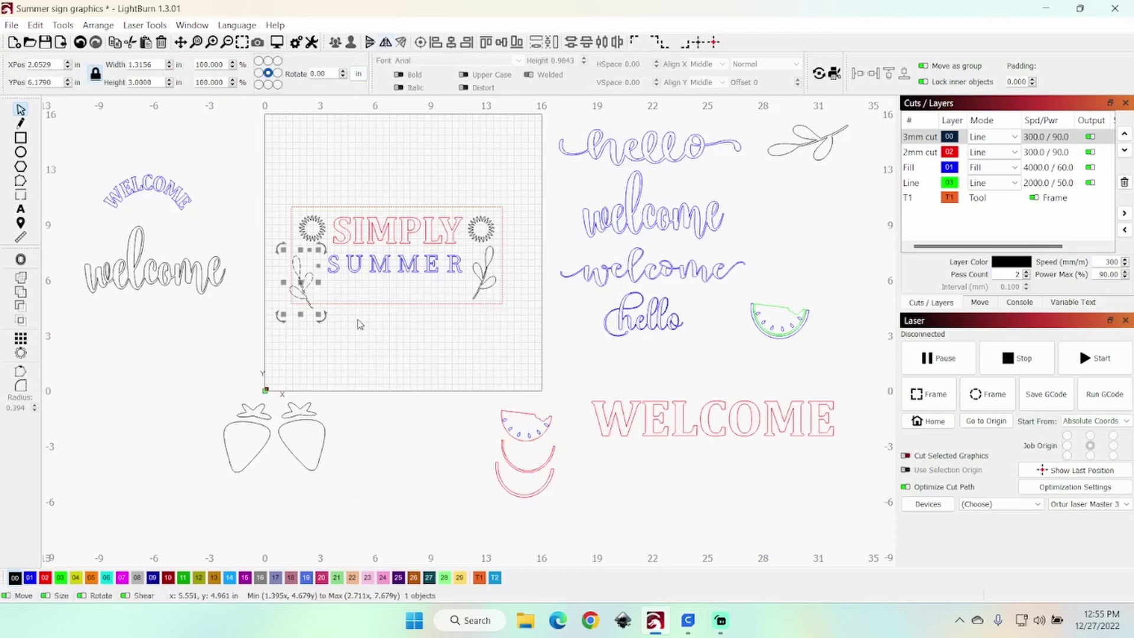
{"action": "left_click_drag", "start_coordinate": [301, 290], "coordinate": [313, 279]}
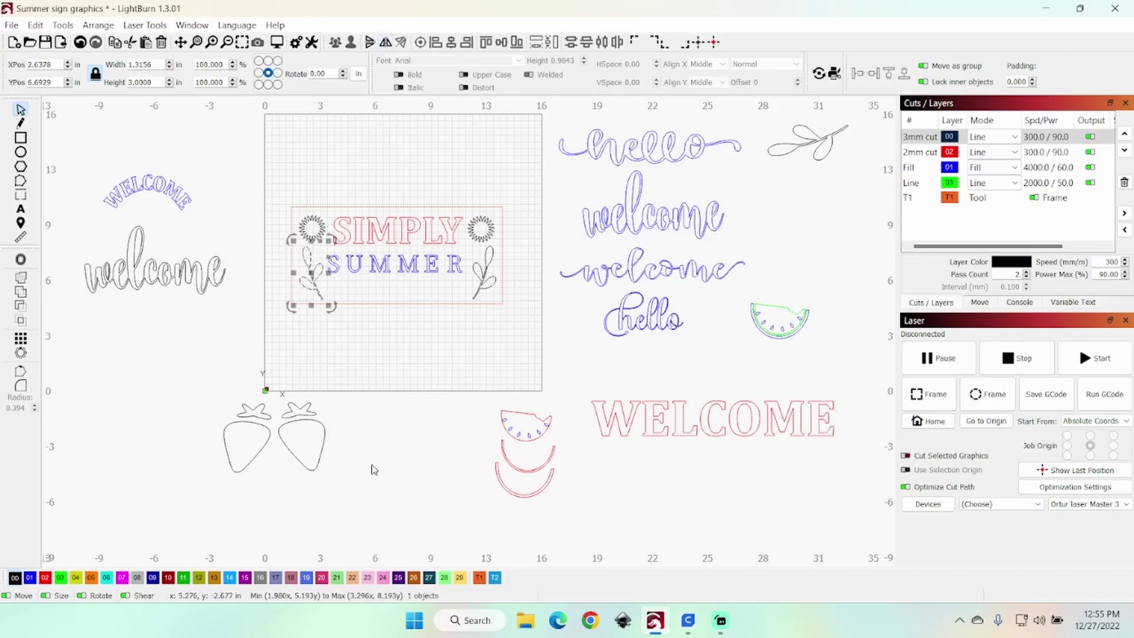
{"action": "left_click", "coordinate": [403, 484]}
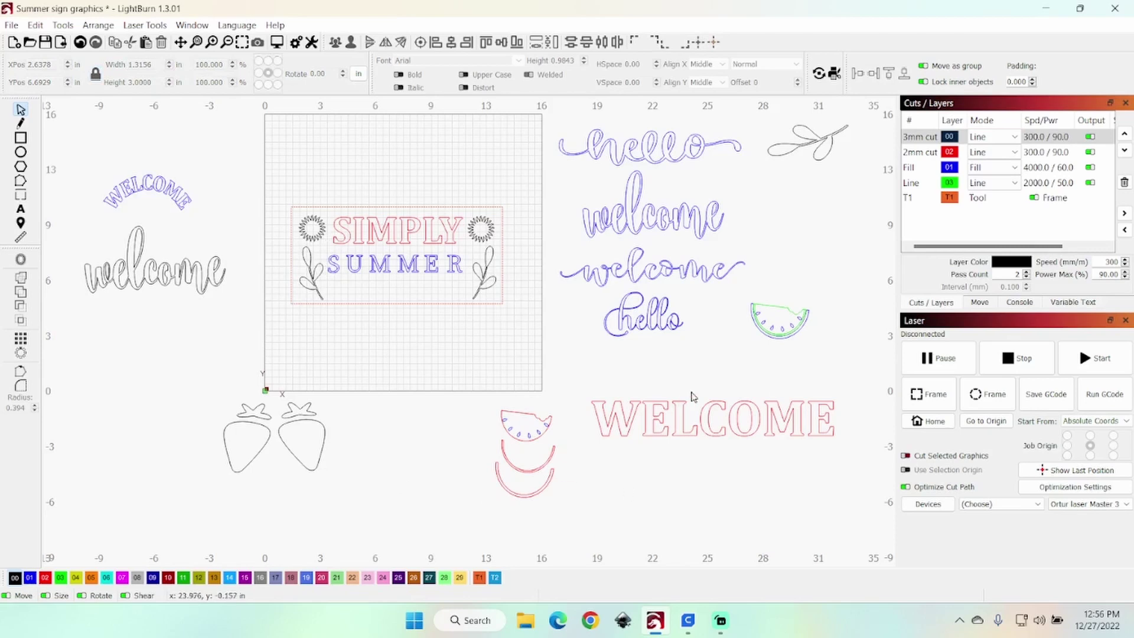
- Set the green and blue watermelon slice's height to 1.5 in and place it centrally beneath SUMMER inside the rectangle
{"action": "left_click_drag", "start_coordinate": [732, 298], "coordinate": [823, 354]}
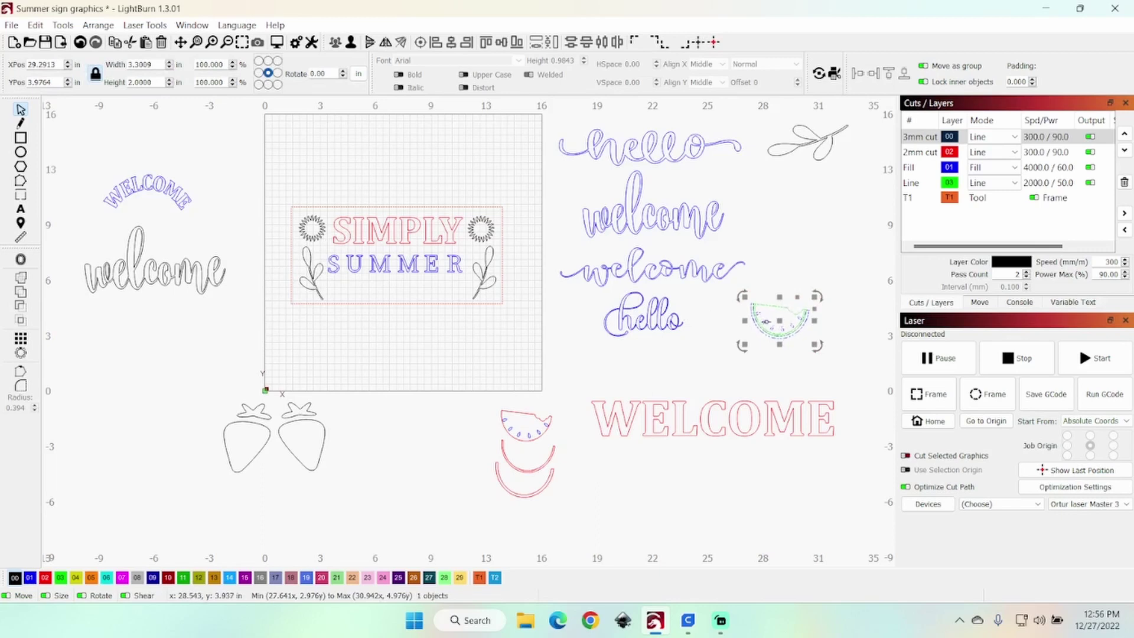
{"action": "left_click_drag", "start_coordinate": [777, 321], "coordinate": [392, 341]}
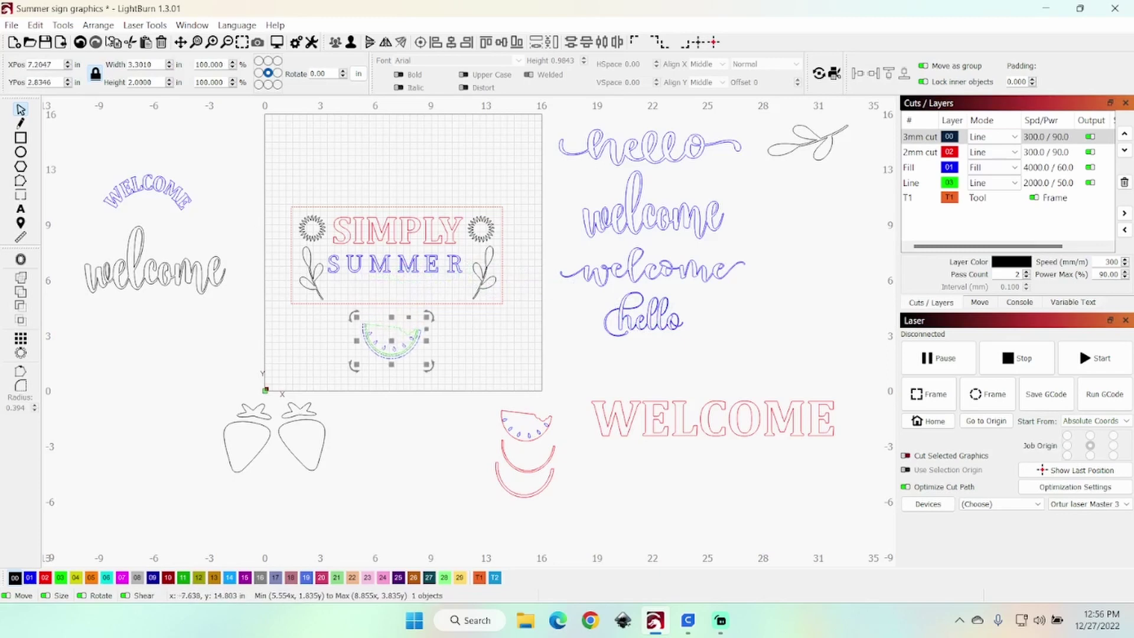
{"action": "double_click", "coordinate": [145, 82]}
{"action": "type", "text": "1.5"}
{"action": "key", "text": "Return"}
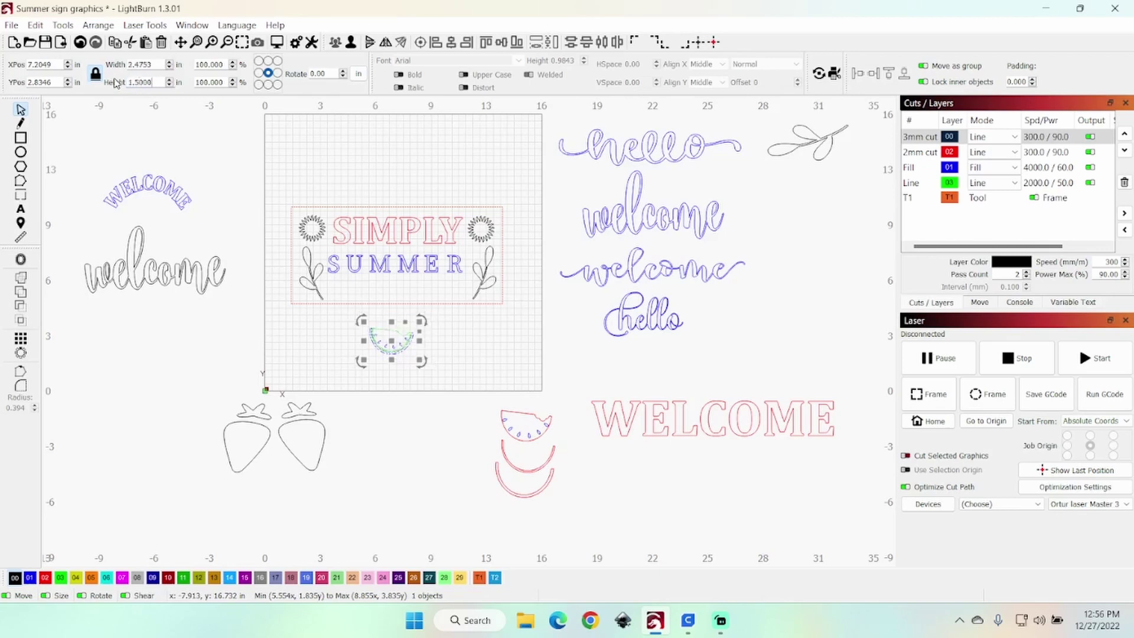
{"action": "left_click_drag", "start_coordinate": [391, 341], "coordinate": [396, 287]}
{"action": "left_click", "coordinate": [404, 336]}
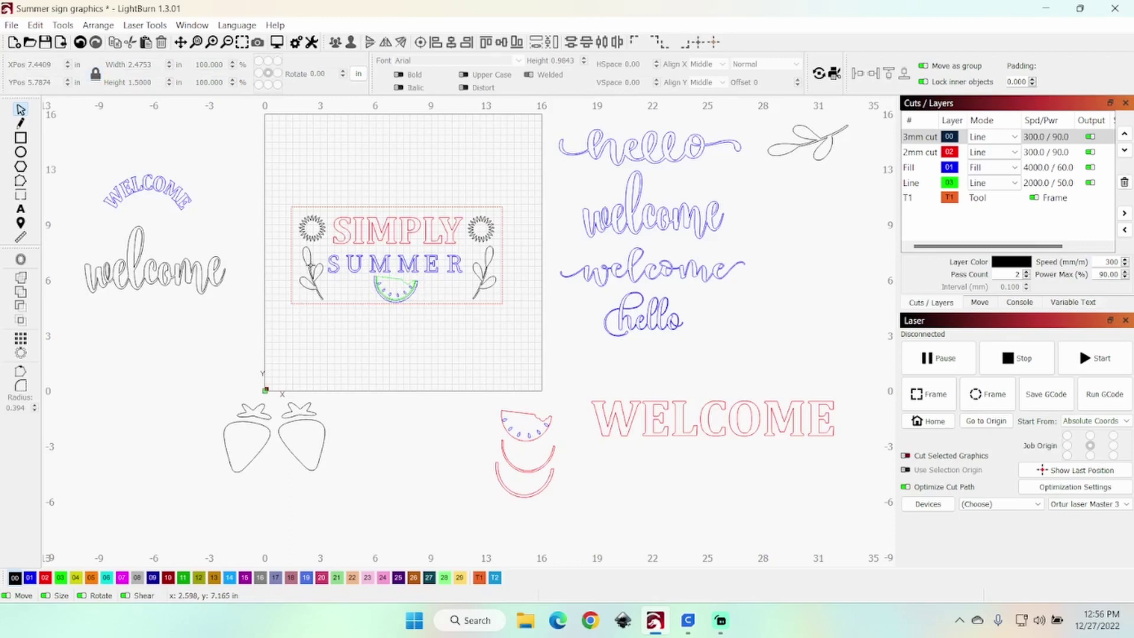
- Assign both sprigs, both suns and the SIMPLY text to the blue Fill layer 01, and preview the sign
{"action": "left_click", "coordinate": [312, 277]}
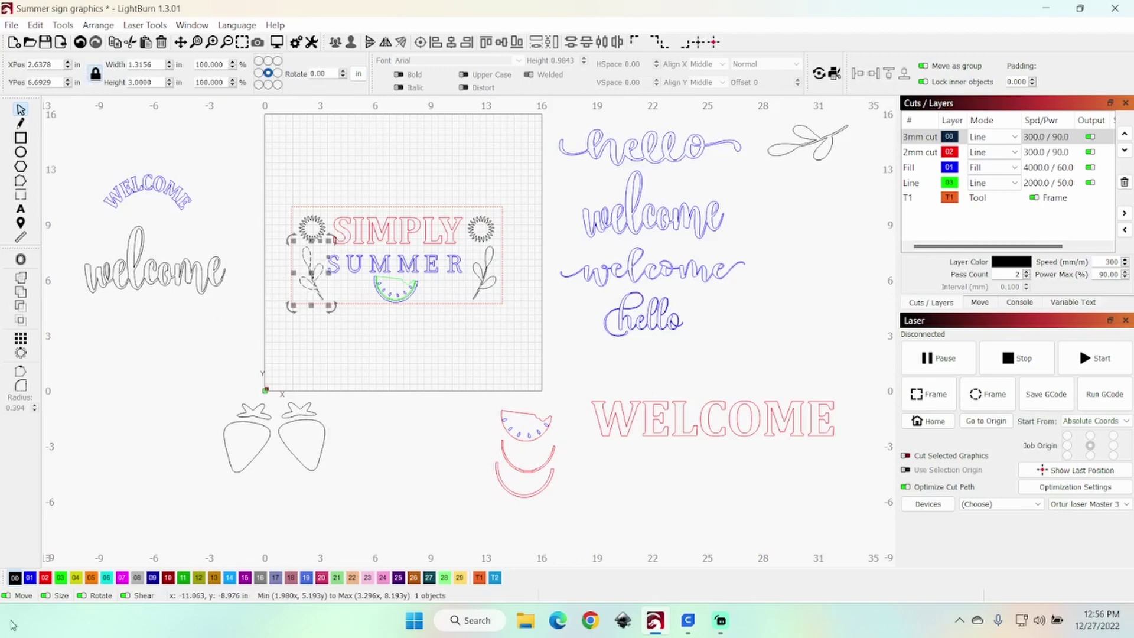
{"action": "left_click", "coordinate": [30, 578]}
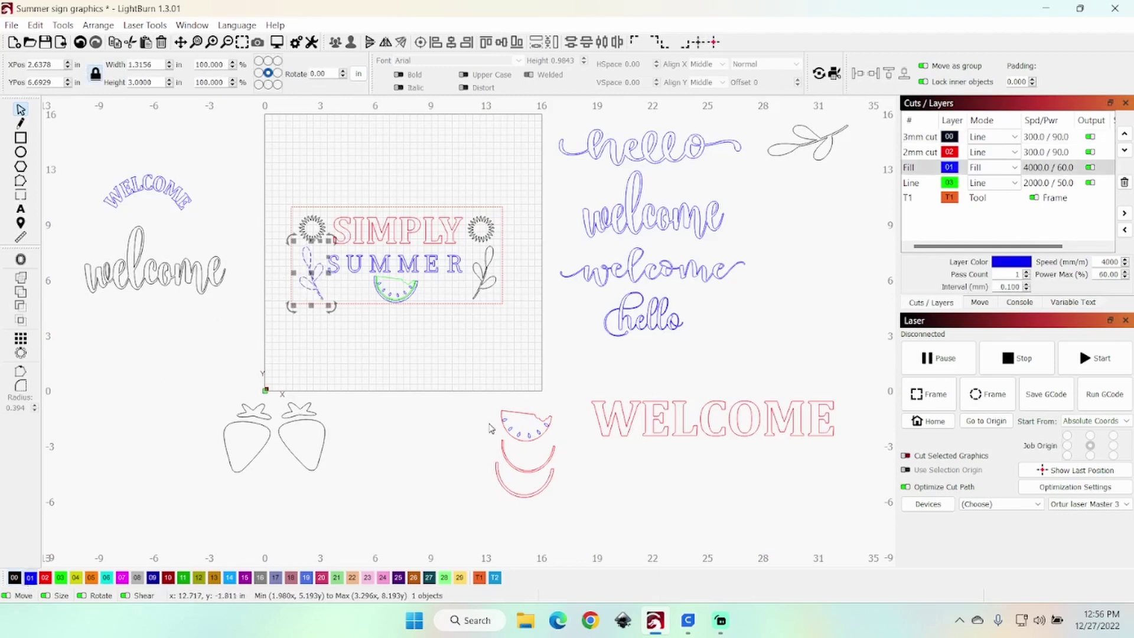
{"action": "left_click", "coordinate": [476, 282]}
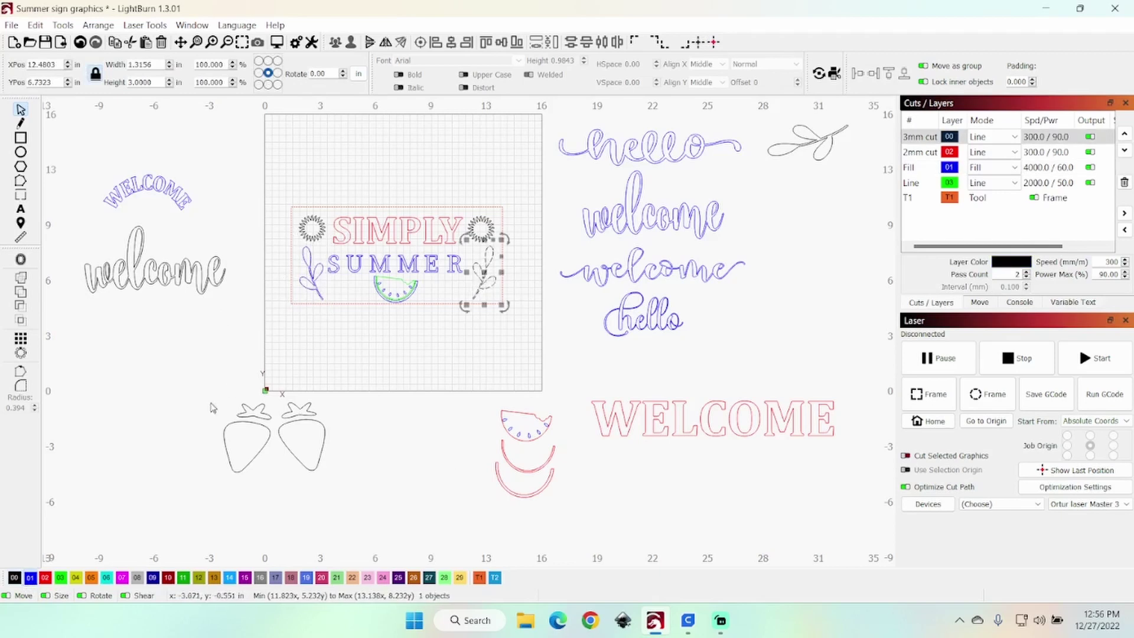
{"action": "left_click", "coordinate": [30, 577]}
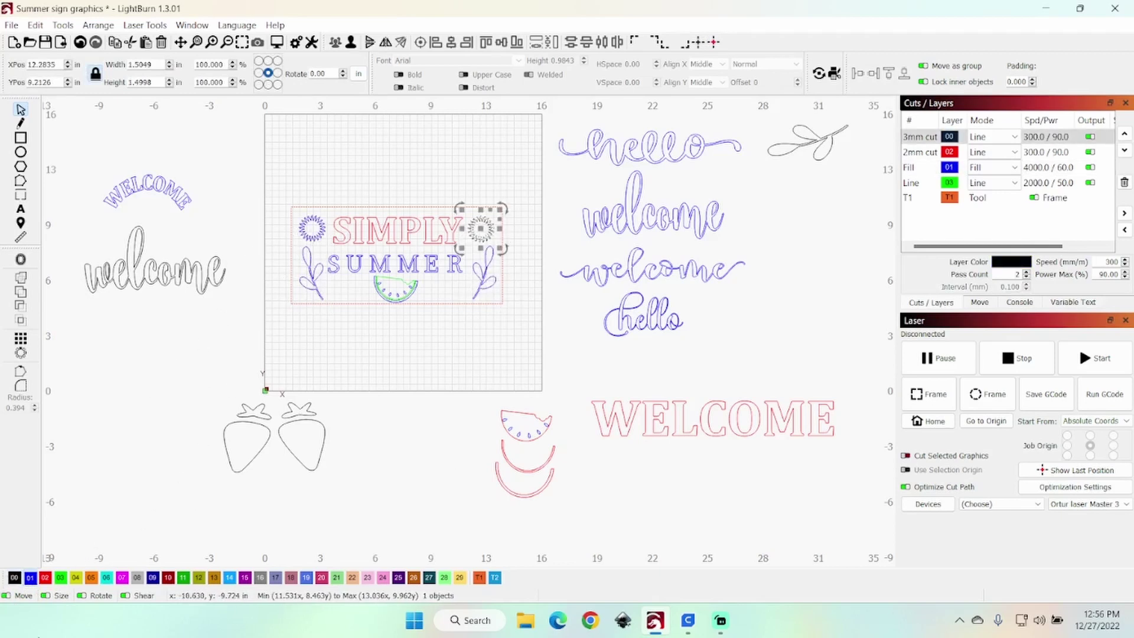
{"action": "left_click", "coordinate": [30, 578]}
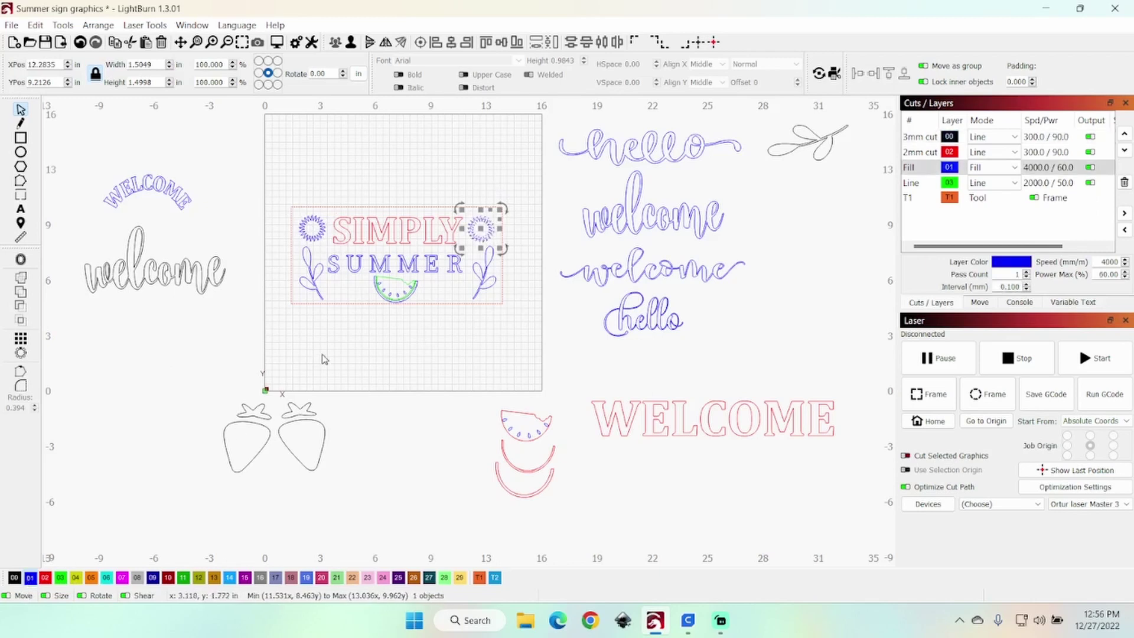
{"action": "left_click", "coordinate": [350, 221]}
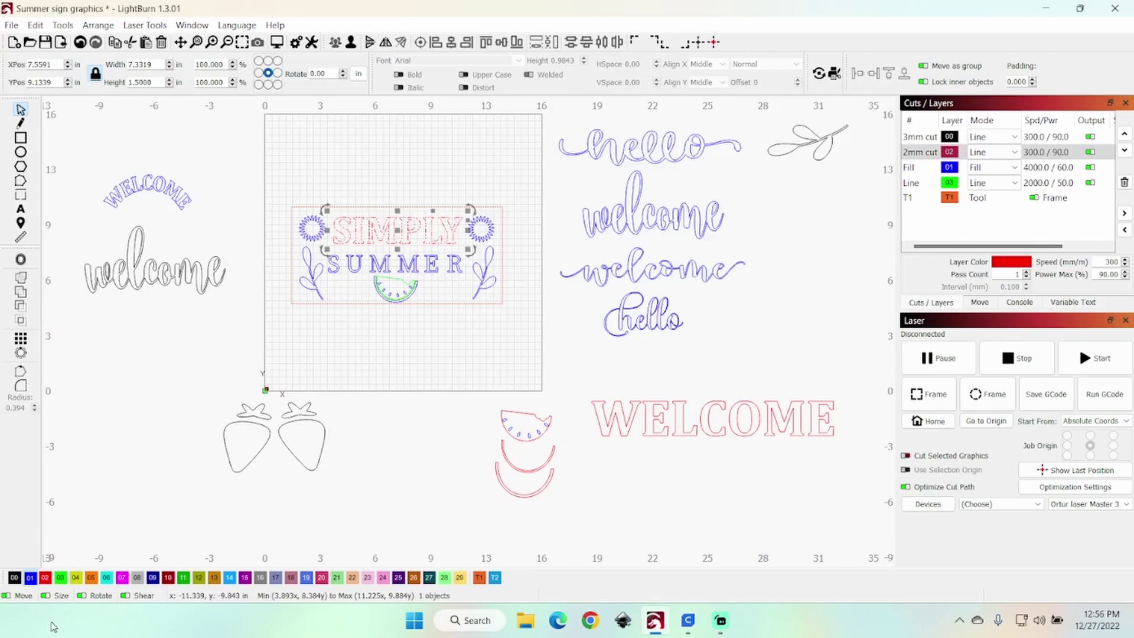
{"action": "left_click", "coordinate": [30, 578]}
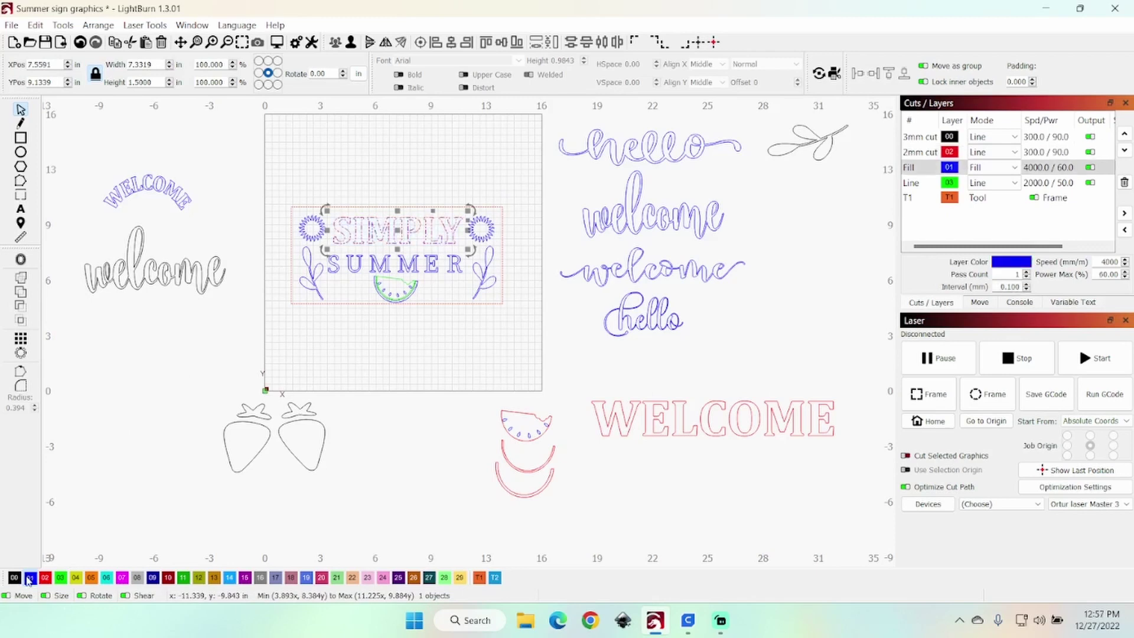
{"action": "left_click", "coordinate": [168, 390]}
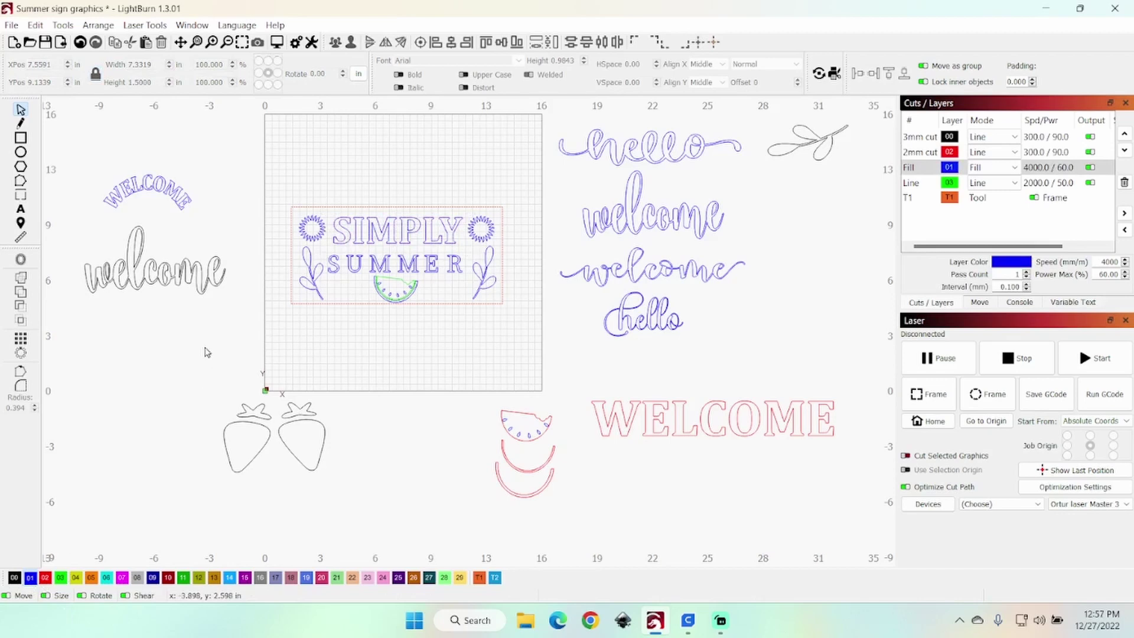
{"action": "left_click", "coordinate": [277, 43]}
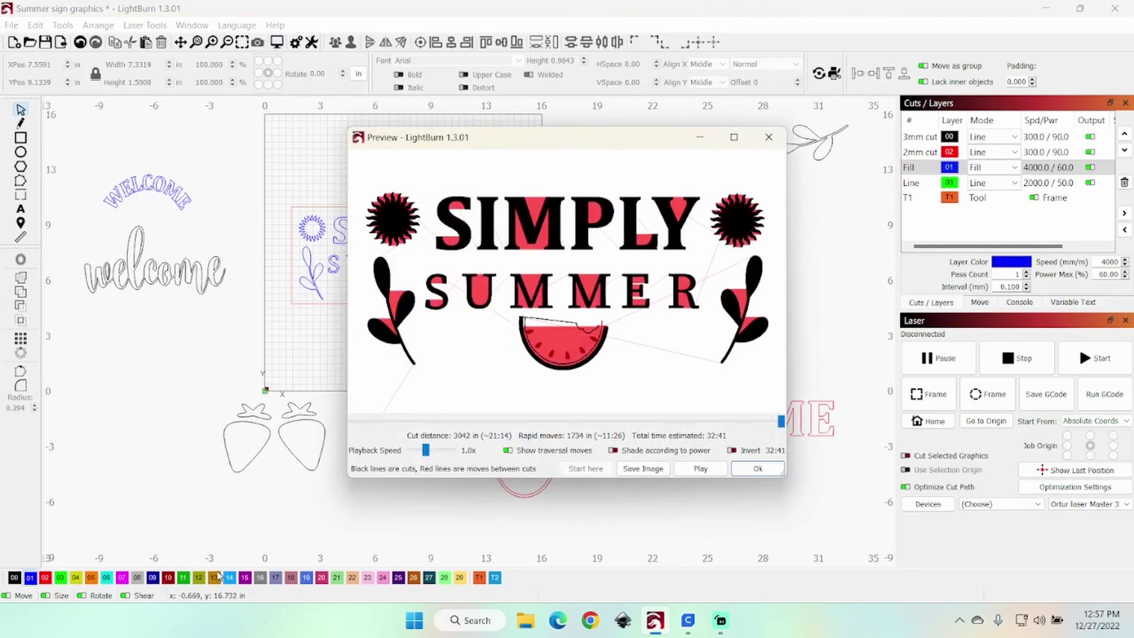
{"action": "key", "text": "Escape"}
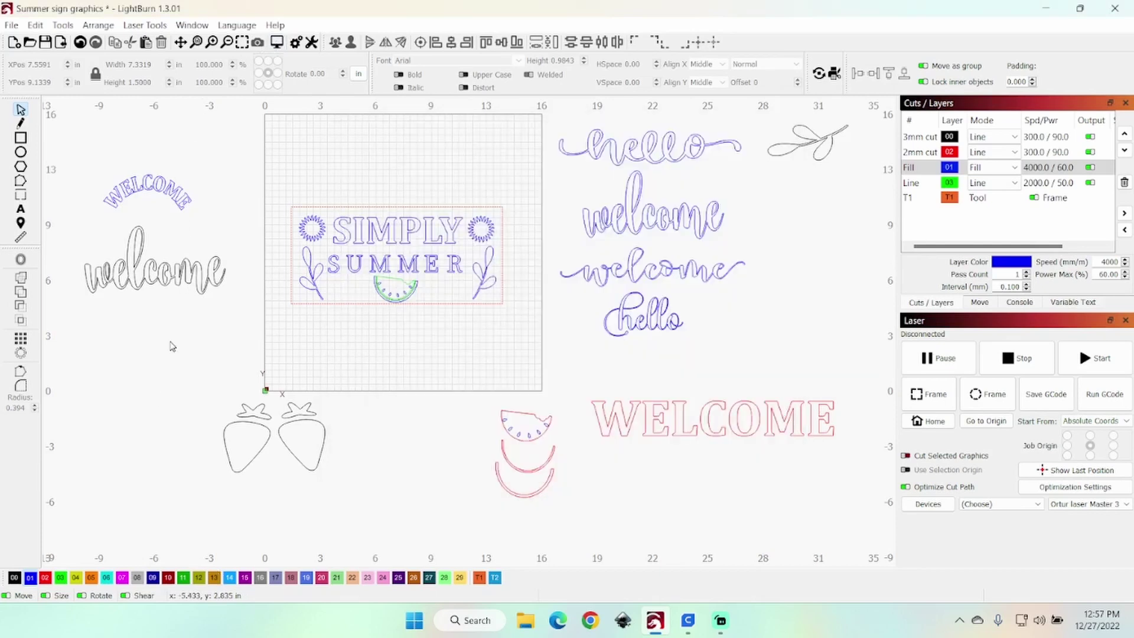
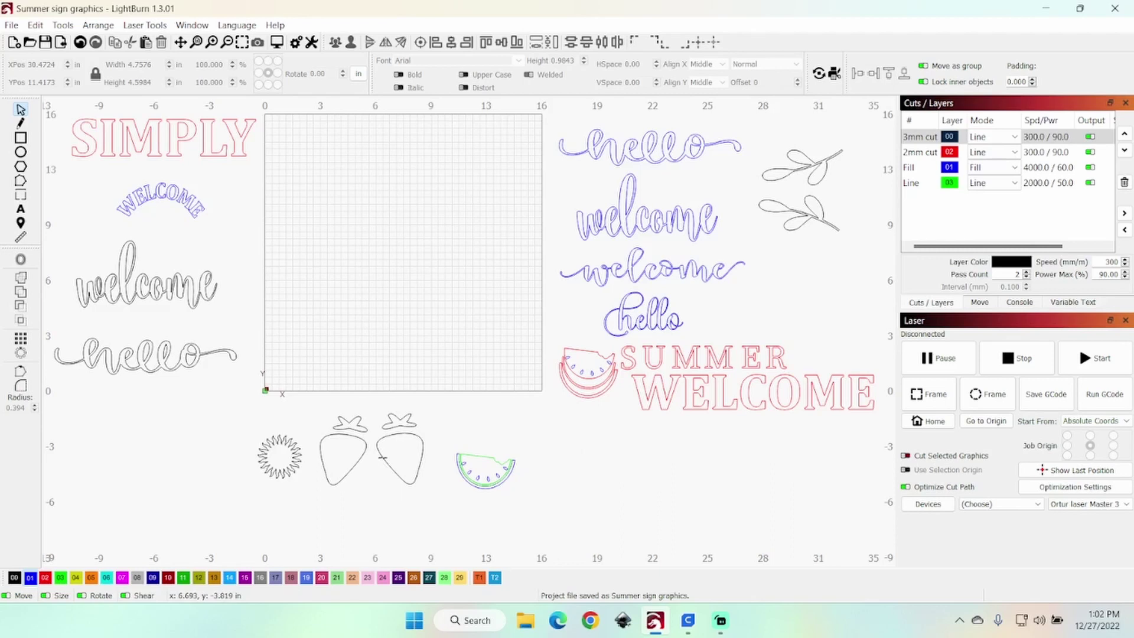
- Examine the individual source graphics: the strawberries, the sun and the black hello script
{"action": "left_click", "coordinate": [382, 457]}
{"action": "left_click_drag", "start_coordinate": [382, 458], "coordinate": [320, 453]}
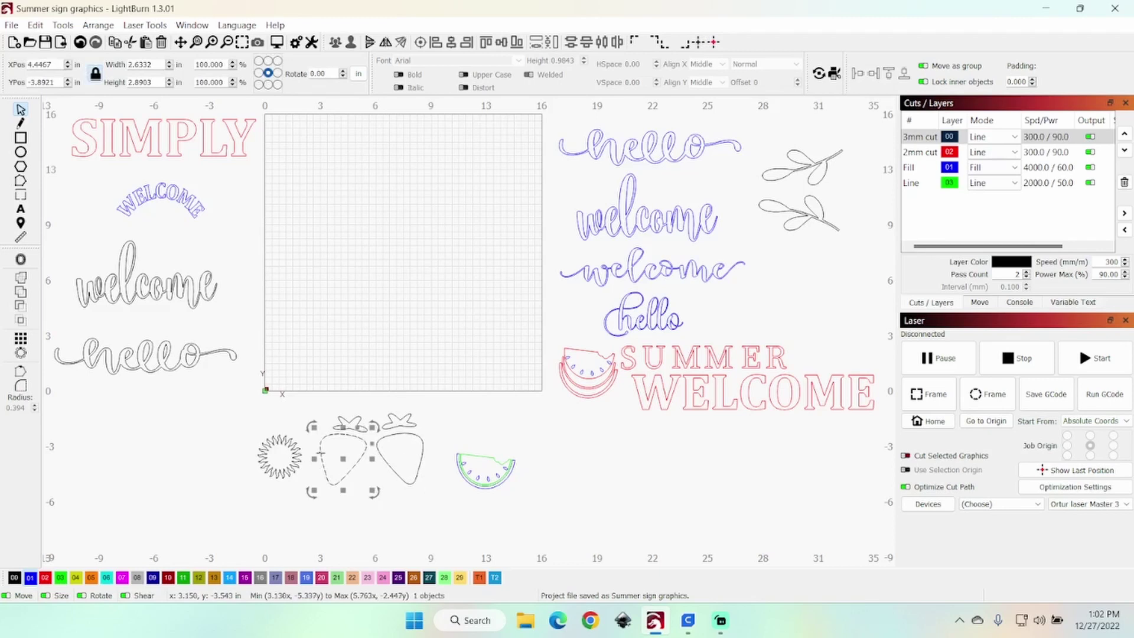
{"action": "left_click", "coordinate": [392, 495]}
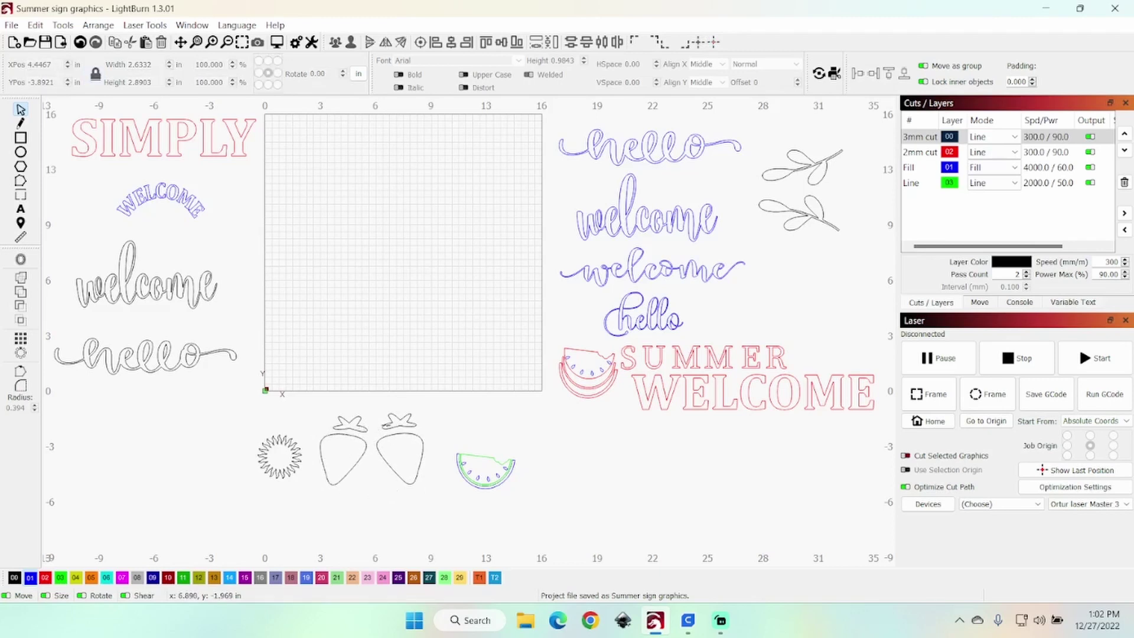
{"action": "left_click", "coordinate": [391, 426]}
{"action": "left_click", "coordinate": [458, 423]}
{"action": "left_click", "coordinate": [279, 456]}
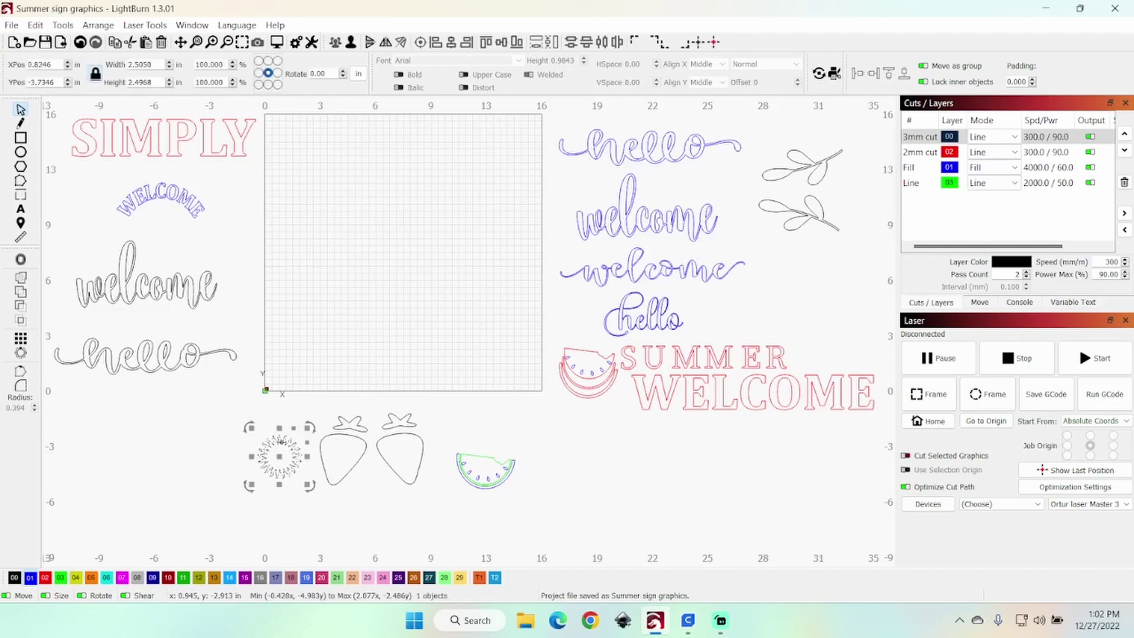
{"action": "left_click", "coordinate": [170, 479]}
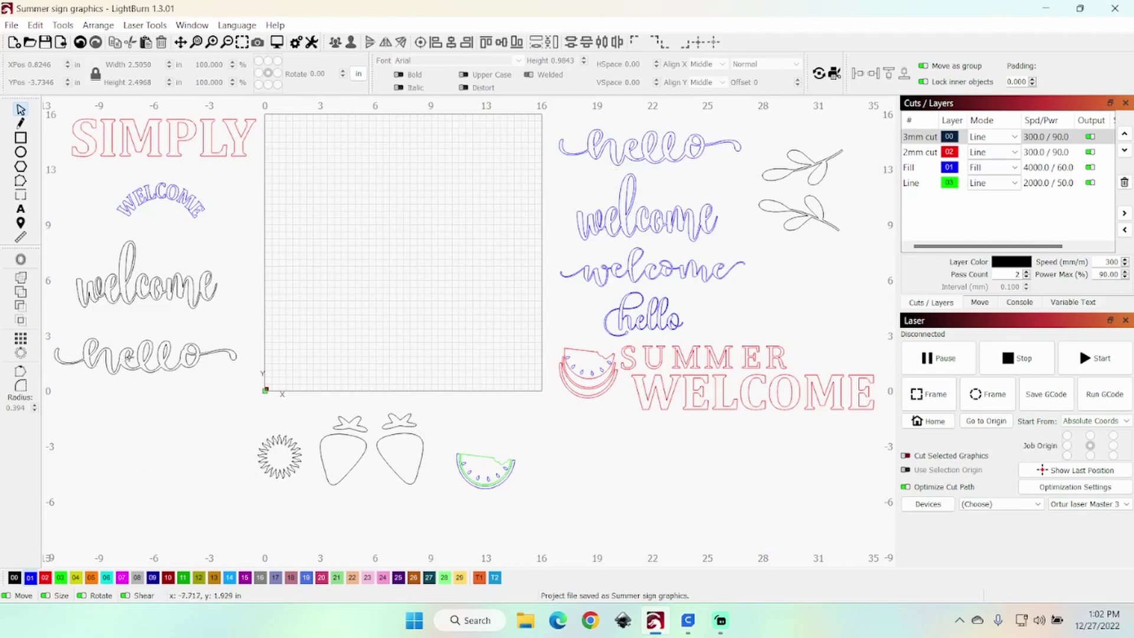
{"action": "left_click", "coordinate": [128, 360]}
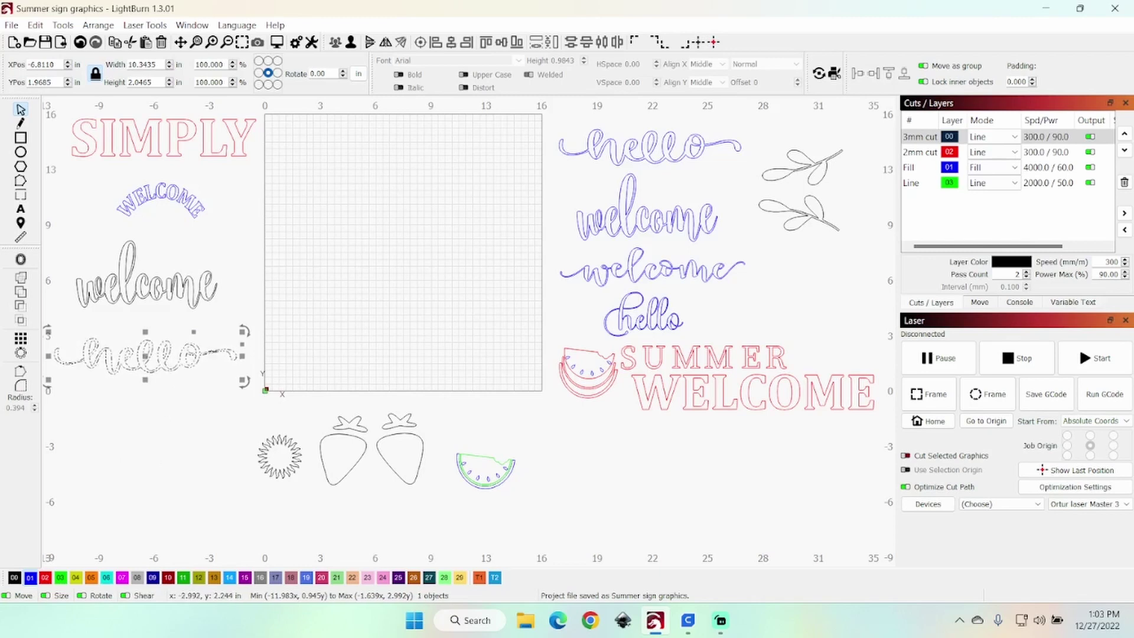
- Try assigning the blue long-tailed welcome script to the black 3mm cut layer 00, and undo the layer change
{"action": "left_click", "coordinate": [214, 398]}
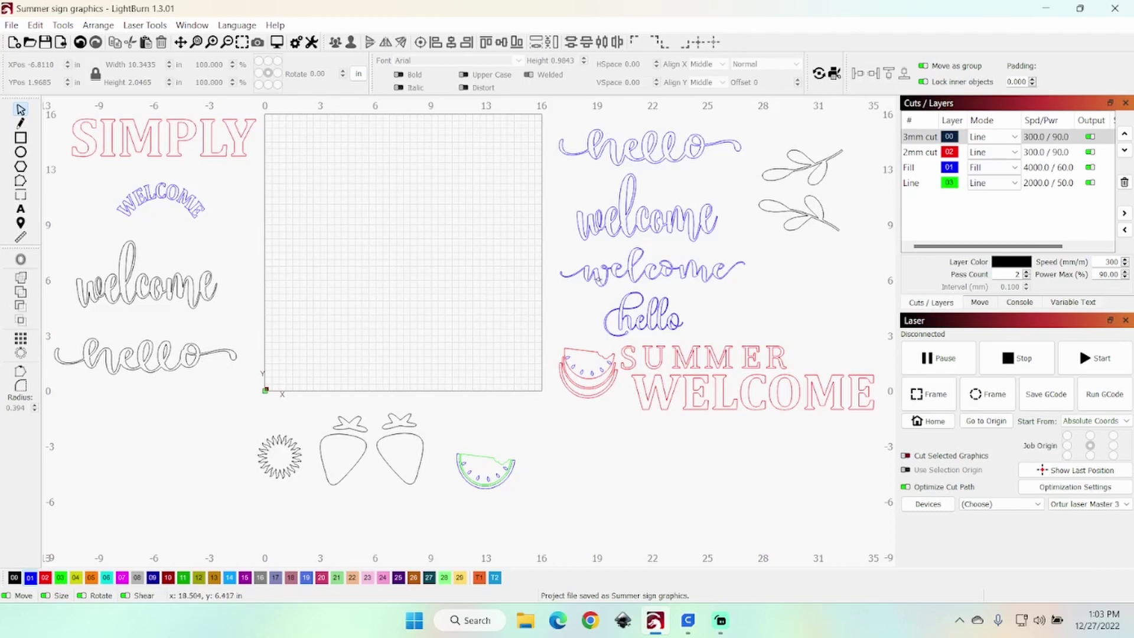
{"action": "left_click", "coordinate": [632, 255]}
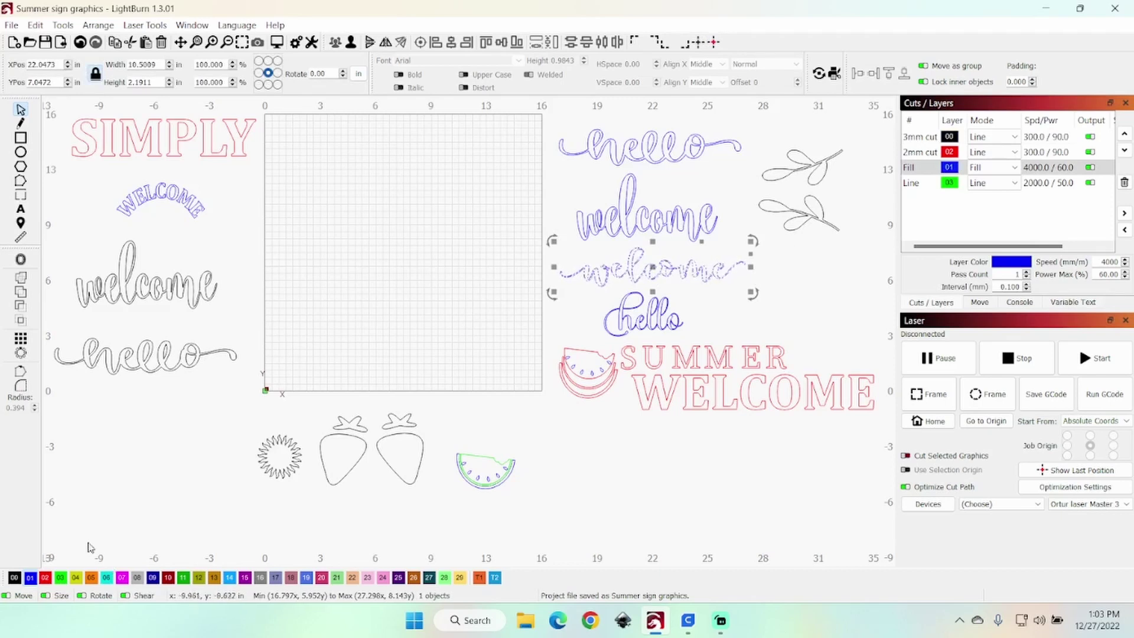
{"action": "left_click", "coordinate": [13, 578]}
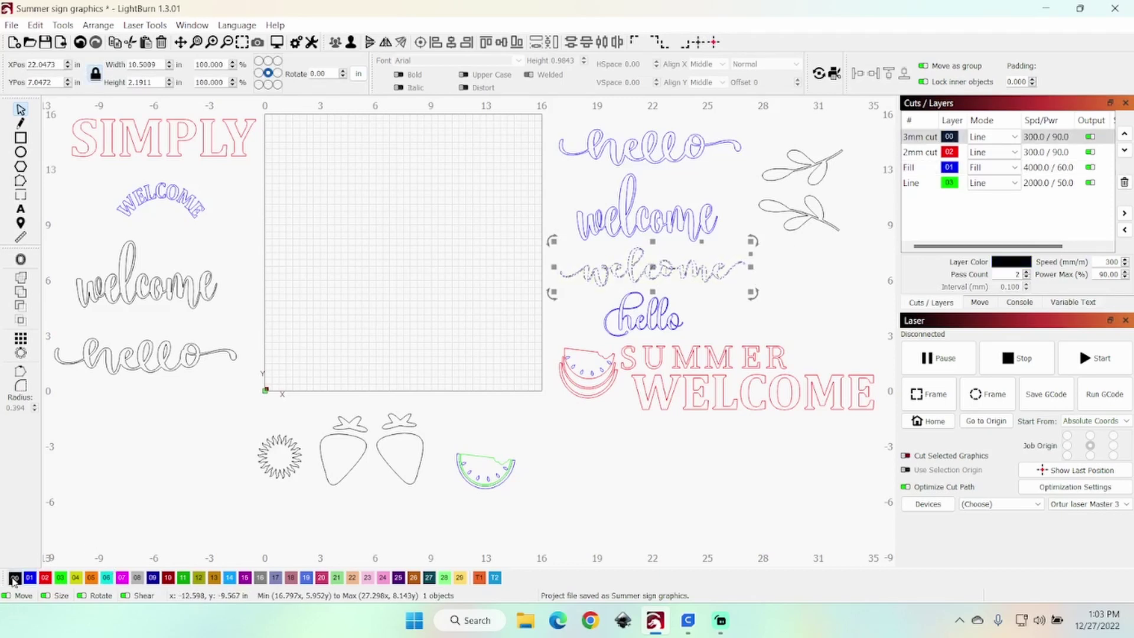
{"action": "left_click", "coordinate": [652, 485]}
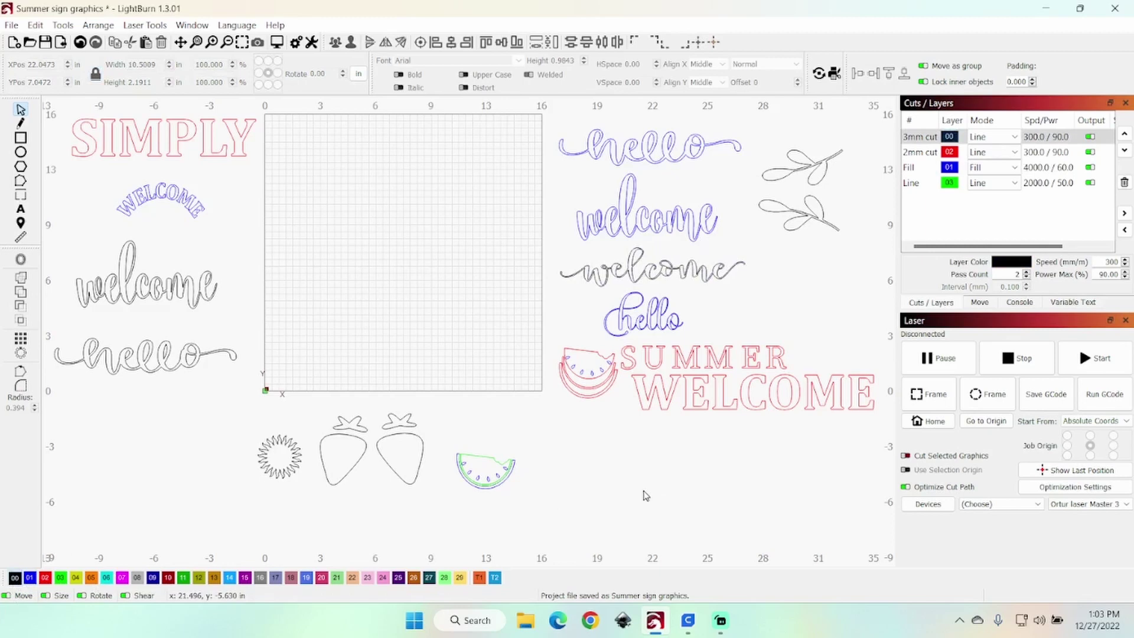
{"action": "key", "text": "ctrl+z"}
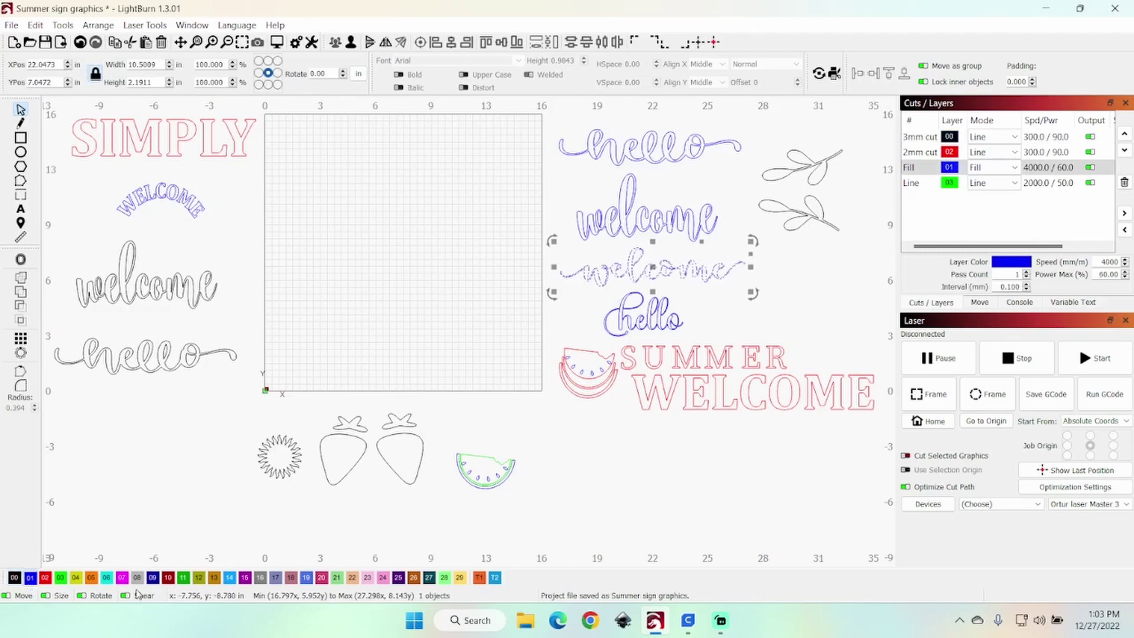
{"action": "left_click", "coordinate": [624, 450]}
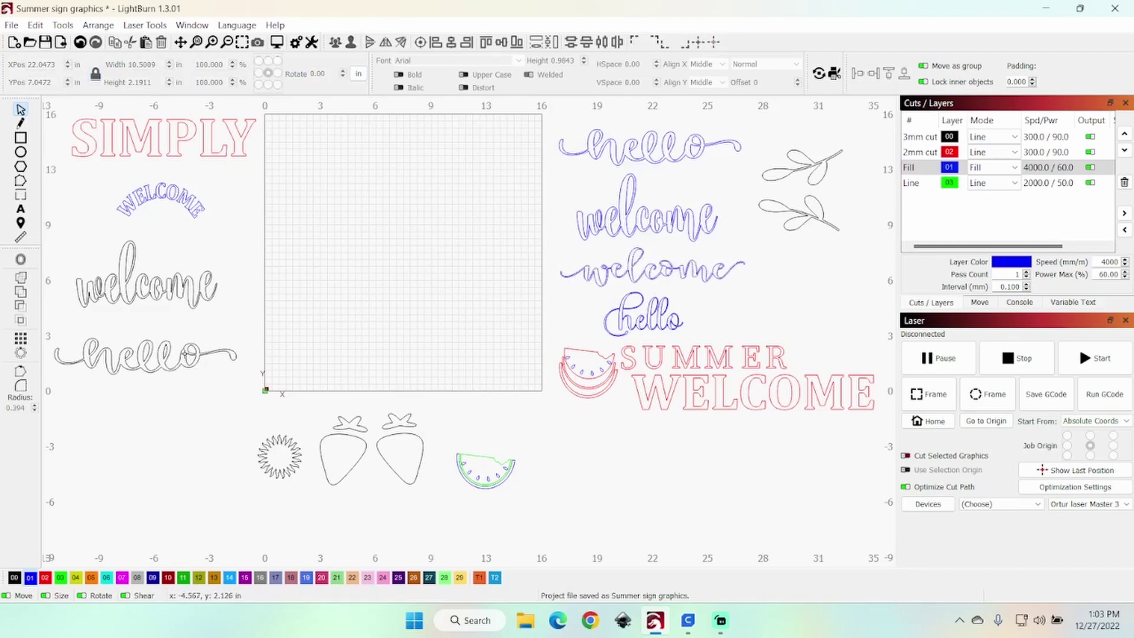
- Compare the black cut version of the hello script with its matching blue Fill version
{"action": "left_click", "coordinate": [177, 360]}
{"action": "left_click", "coordinate": [151, 456]}
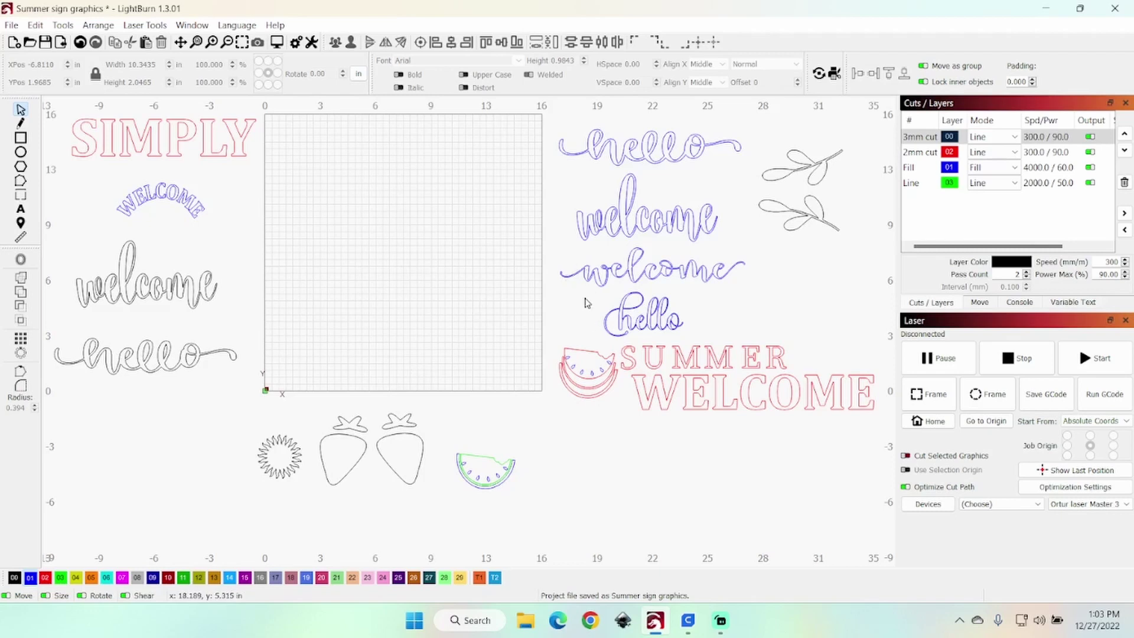
{"action": "left_click", "coordinate": [591, 150]}
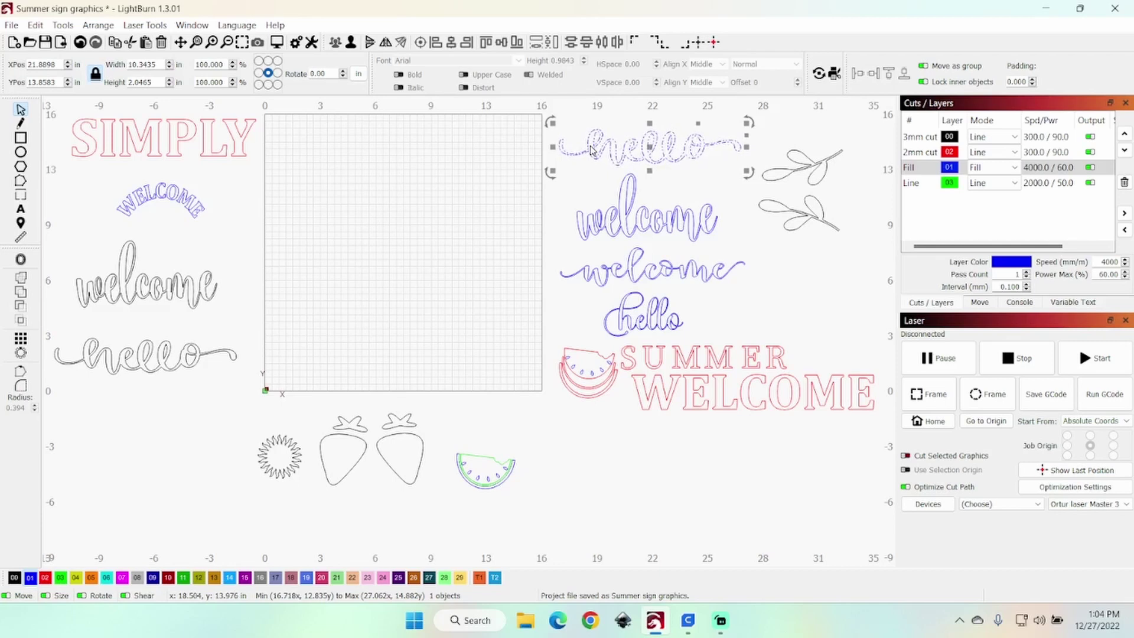
{"action": "left_click", "coordinate": [147, 463]}
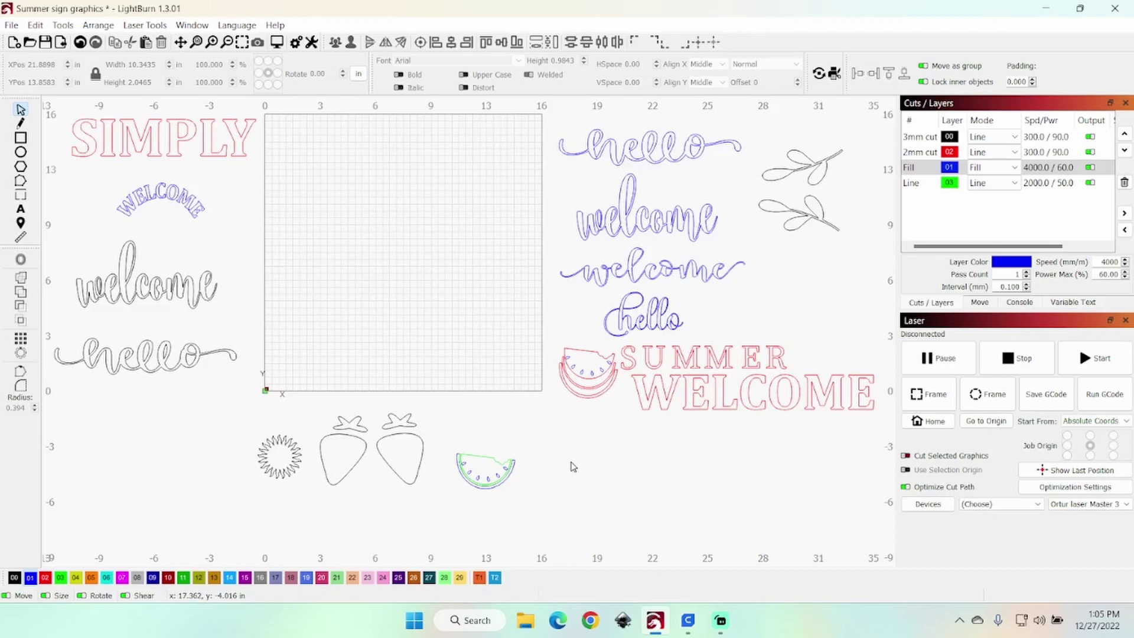
- Move the right strawberry's leafy top into the work area and centre it on the page
{"action": "left_click", "coordinate": [400, 423]}
{"action": "left_click_drag", "start_coordinate": [398, 423], "coordinate": [400, 229]}
{"action": "left_click_drag", "start_coordinate": [341, 182], "coordinate": [446, 237]}
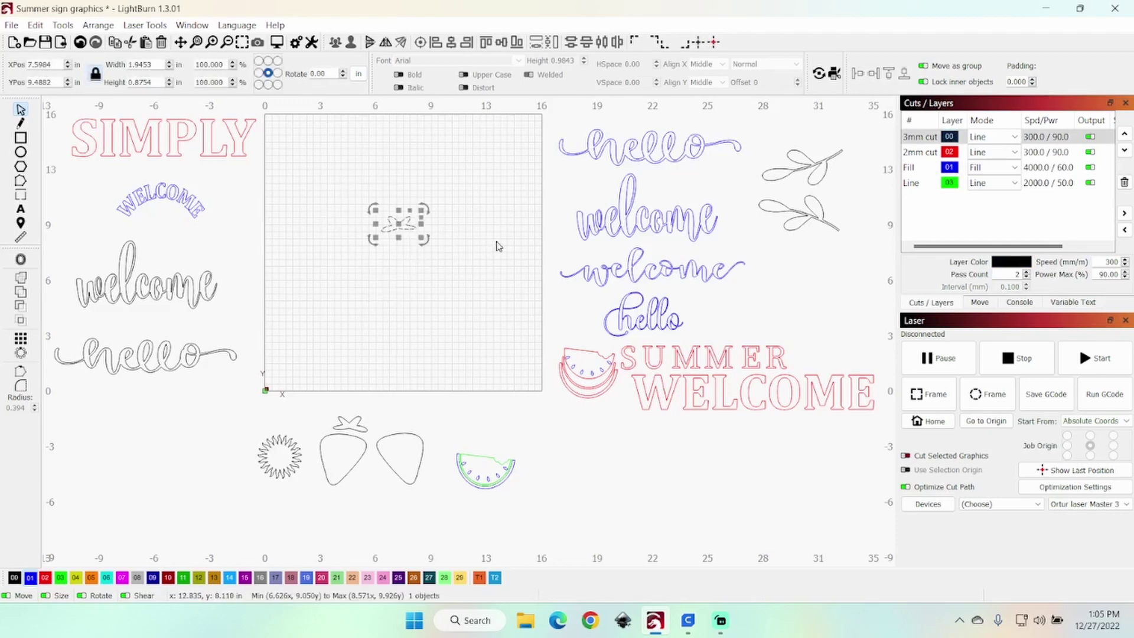
{"action": "left_click", "coordinate": [698, 42]}
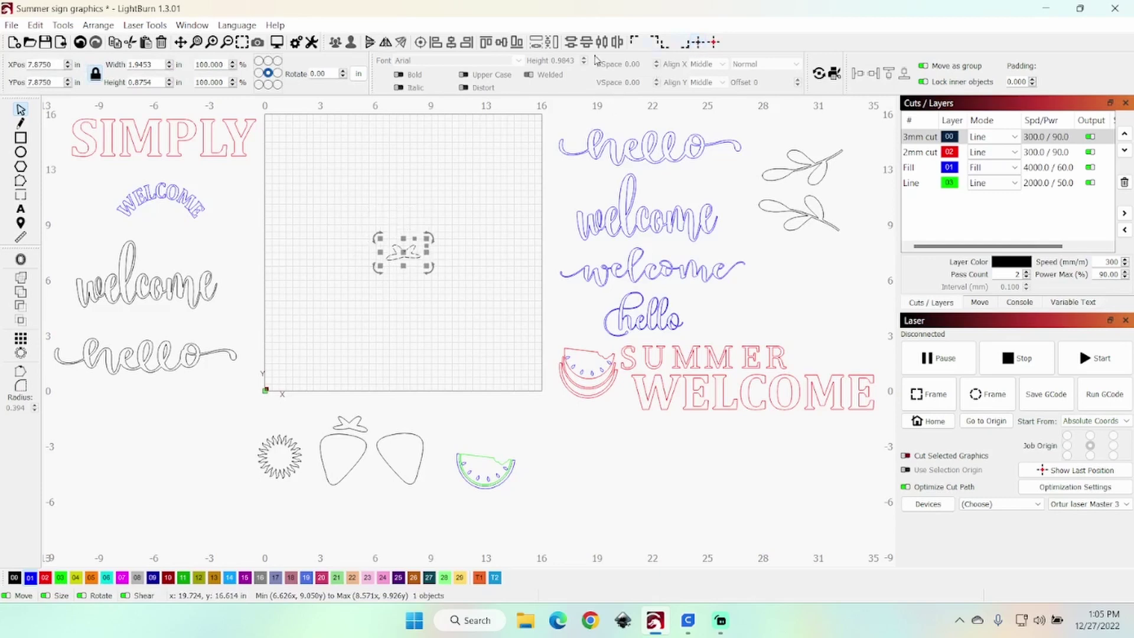
{"action": "left_click", "coordinate": [384, 365]}
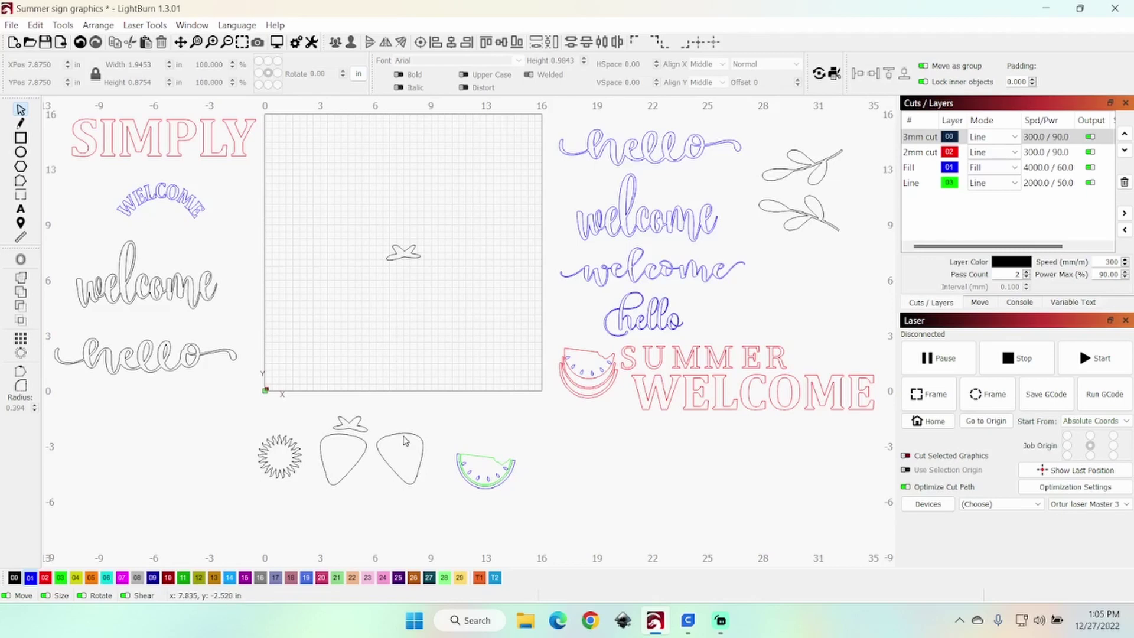
- Place the right strawberry's body at about X 9.7, Y 4.4 in in the work area, with the S from SUMMER inside it
{"action": "left_click", "coordinate": [399, 458]}
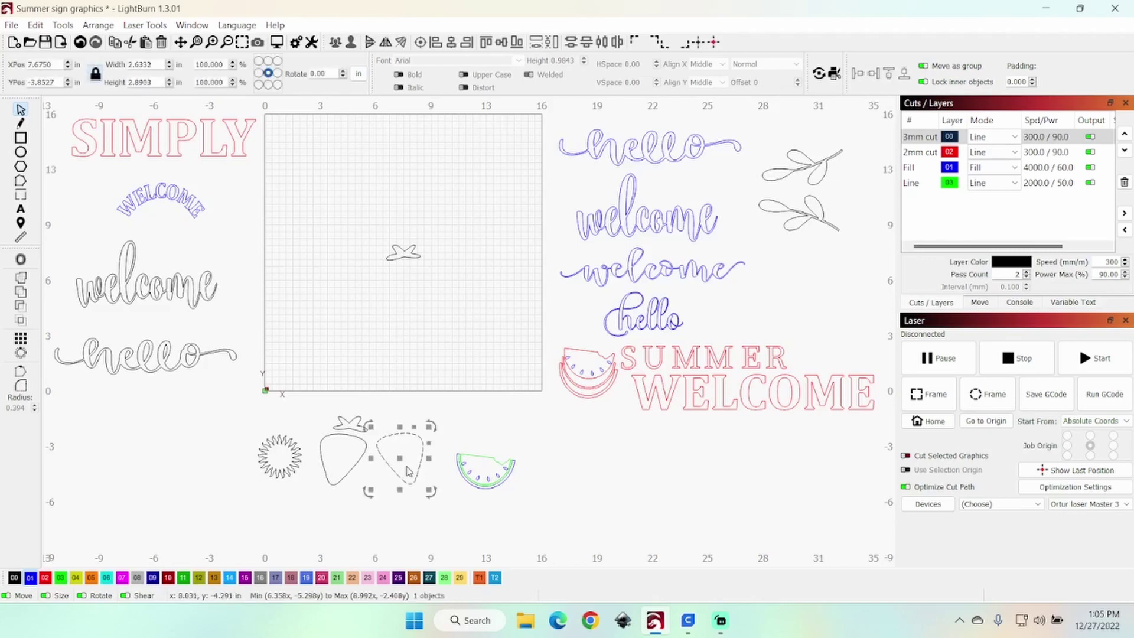
{"action": "left_click_drag", "start_coordinate": [395, 453], "coordinate": [436, 307]}
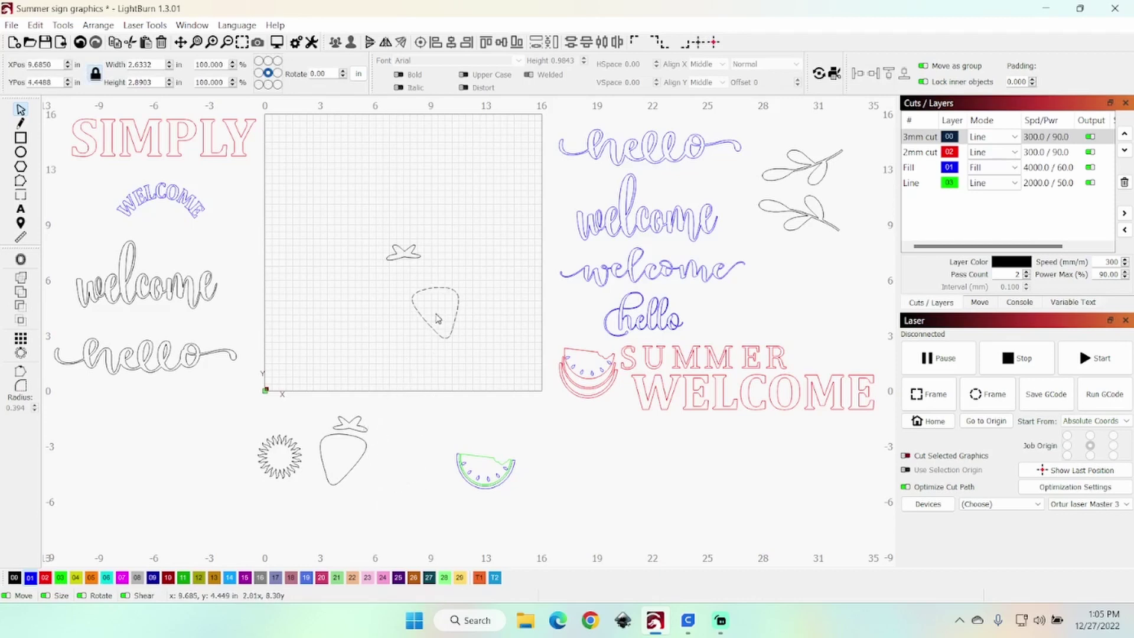
{"action": "left_click", "coordinate": [348, 334]}
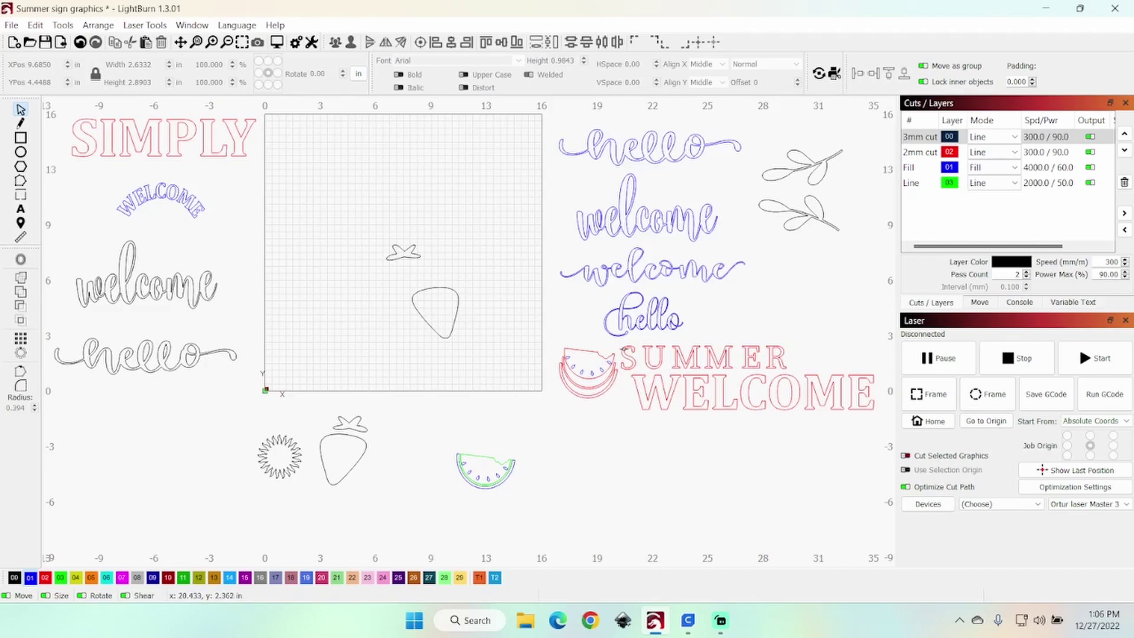
{"action": "left_click", "coordinate": [626, 358]}
{"action": "left_click_drag", "start_coordinate": [626, 357], "coordinate": [436, 310]}
- Position the leafy top on the strawberry body's upper edge, at about X 9.4, Y 6.2 in
{"action": "left_click", "coordinate": [403, 253]}
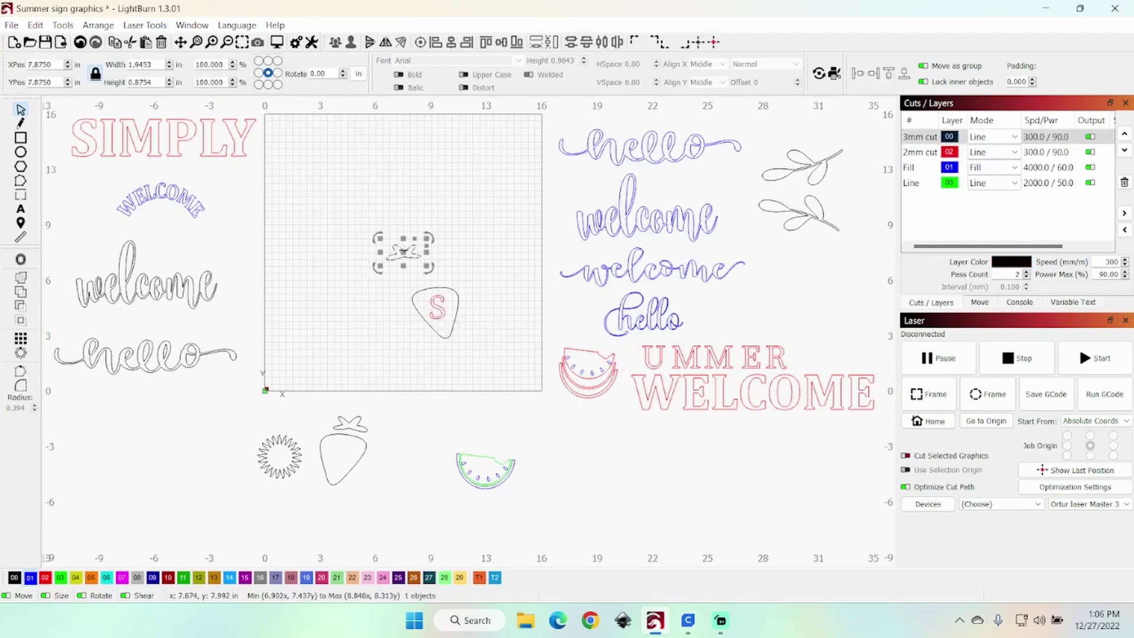
{"action": "left_click_drag", "start_coordinate": [403, 254], "coordinate": [433, 286]}
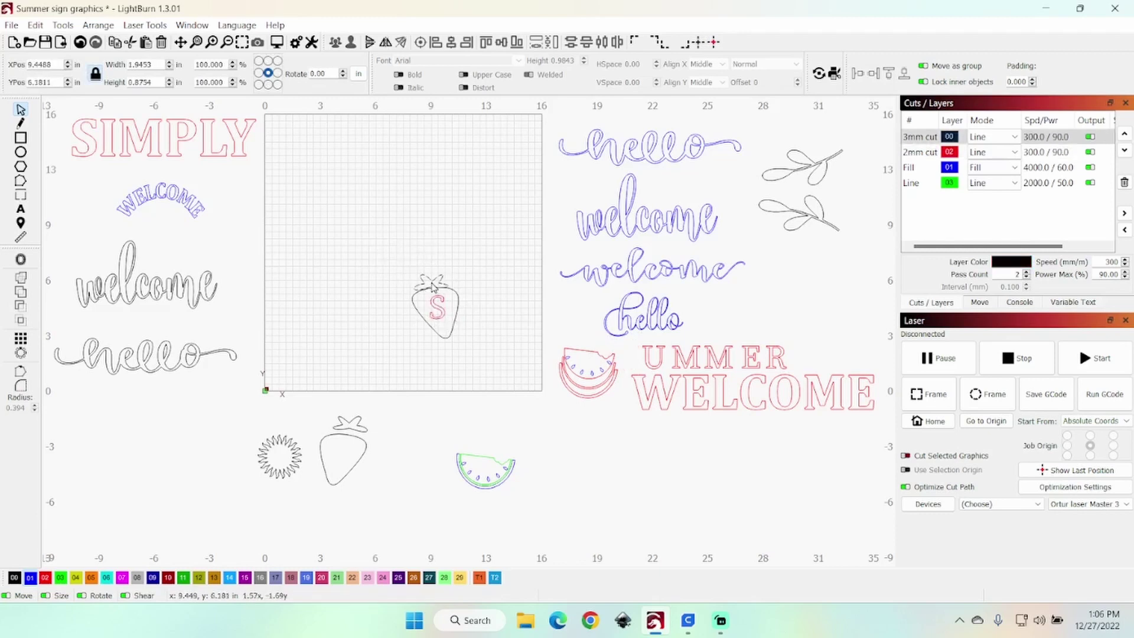
{"action": "left_click", "coordinate": [382, 265]}
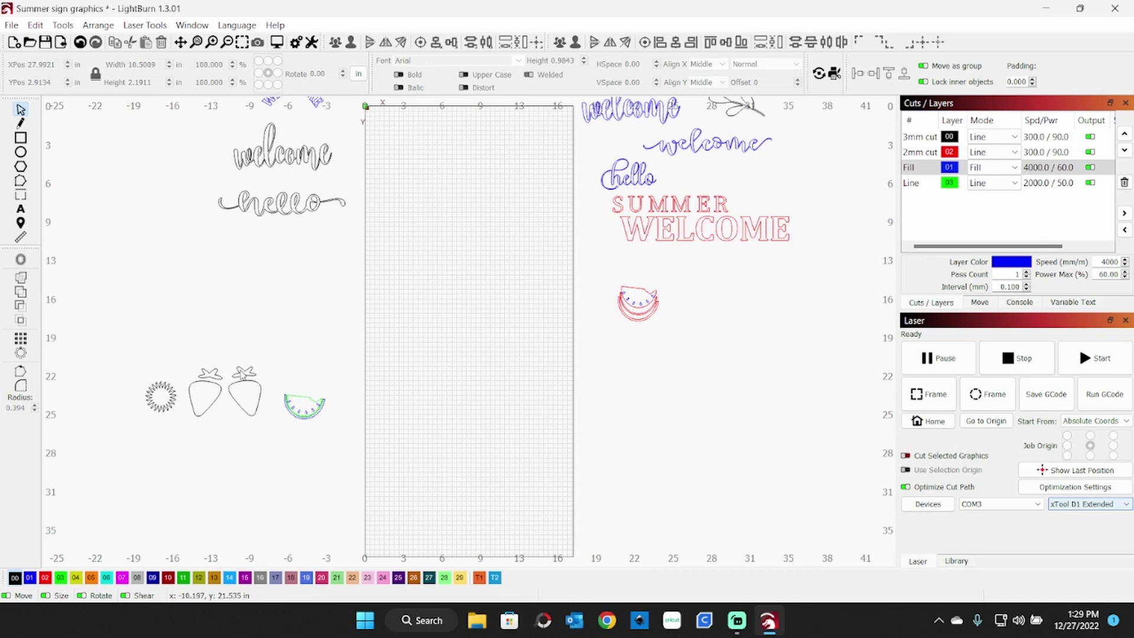
- Place the right strawberry's leafy top at about X 8.7, Y 17.9 in, trace its frame with the laser, and start the job
{"action": "left_click_drag", "start_coordinate": [244, 371], "coordinate": [473, 326]}
{"action": "left_click", "coordinate": [926, 397]}
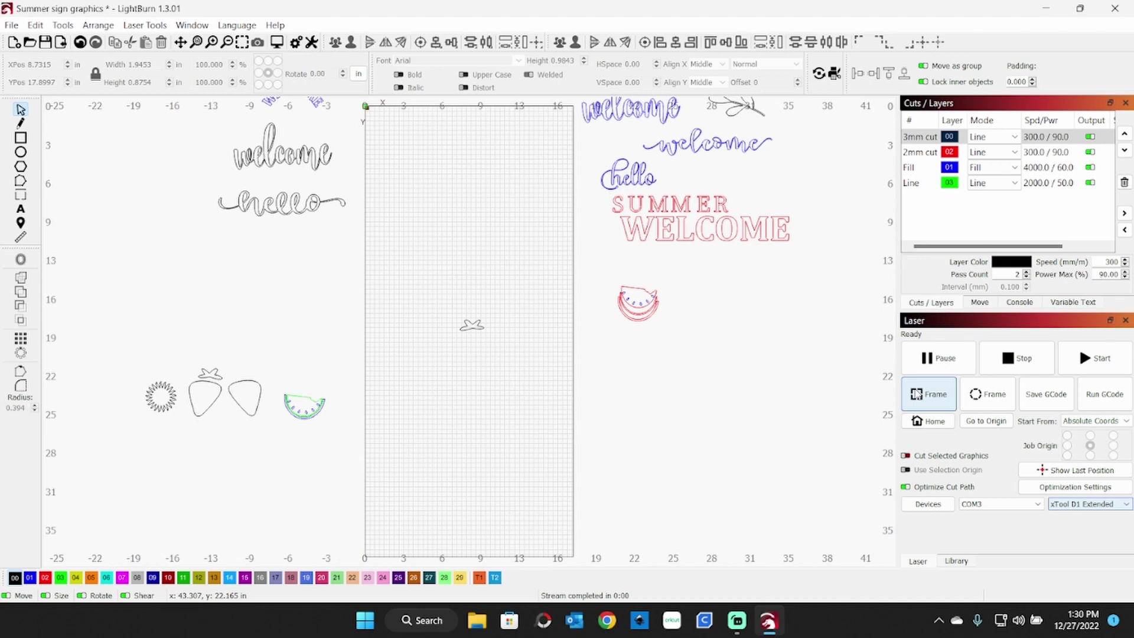
{"action": "left_click", "coordinate": [914, 395]}
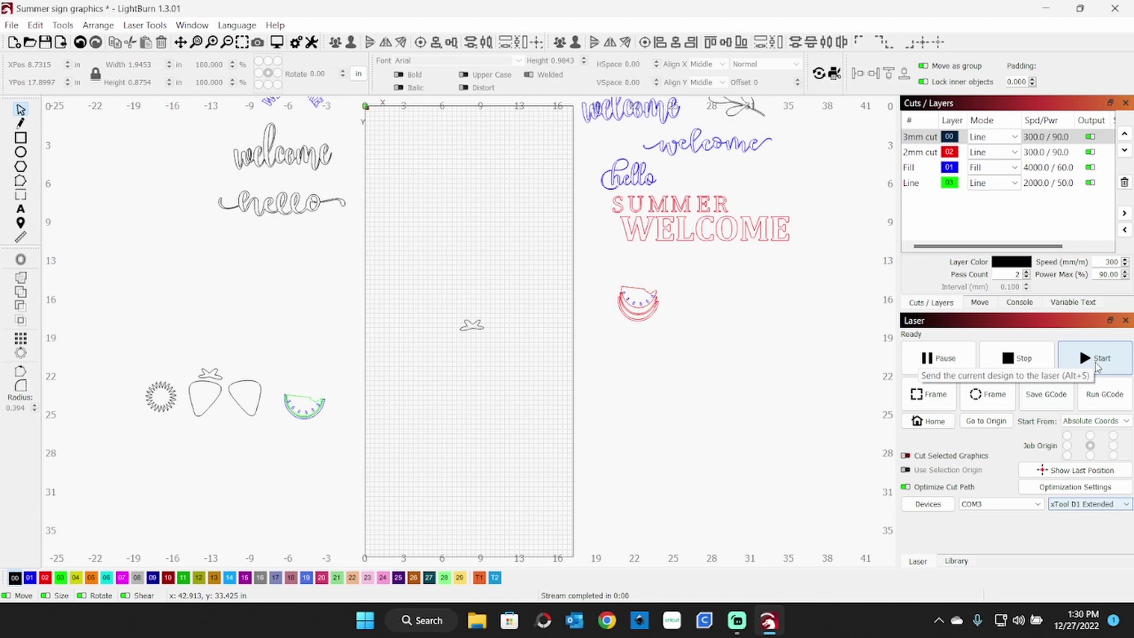
{"action": "left_click", "coordinate": [1097, 367]}
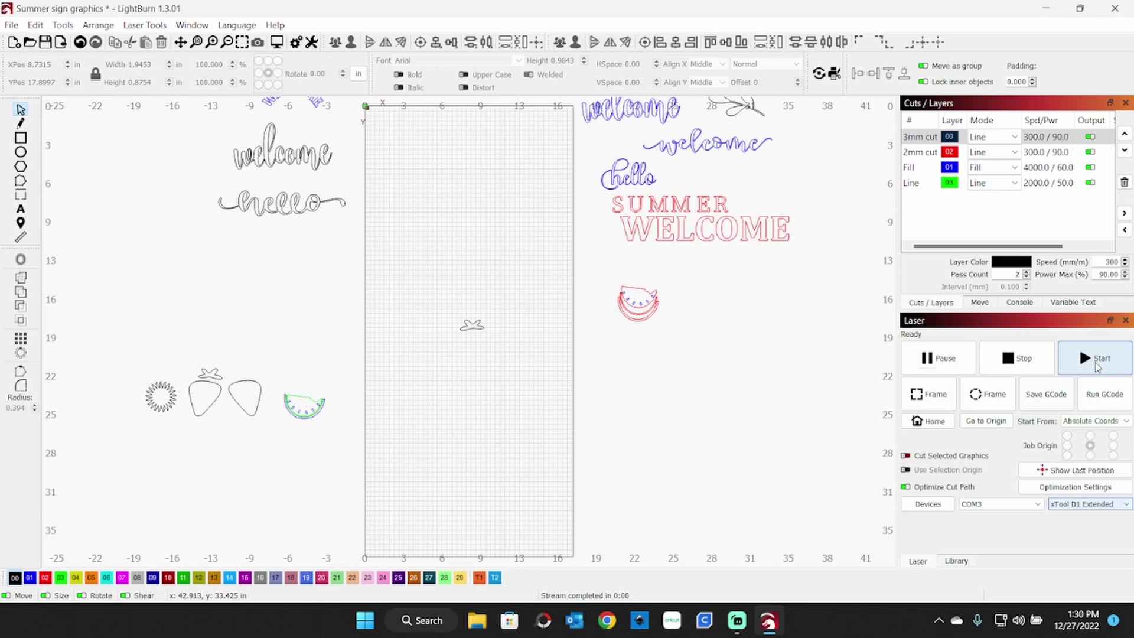
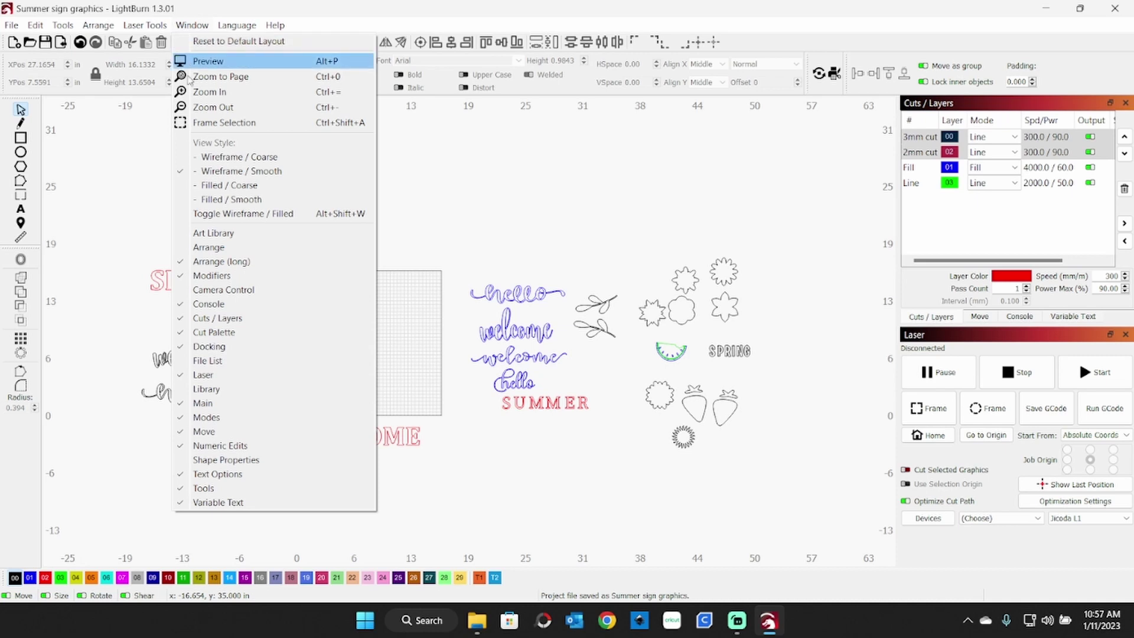
- Open the Art Library and load the Signs.lbart library file from the HelloSummer folder
{"action": "left_click", "coordinate": [223, 236]}
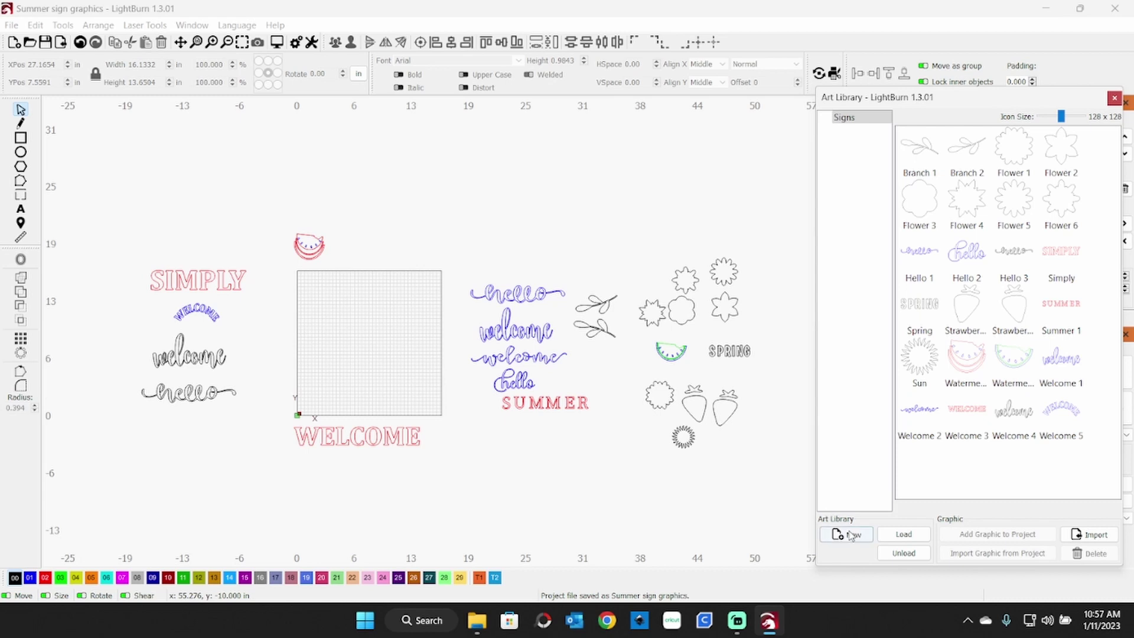
{"action": "left_click", "coordinate": [906, 534]}
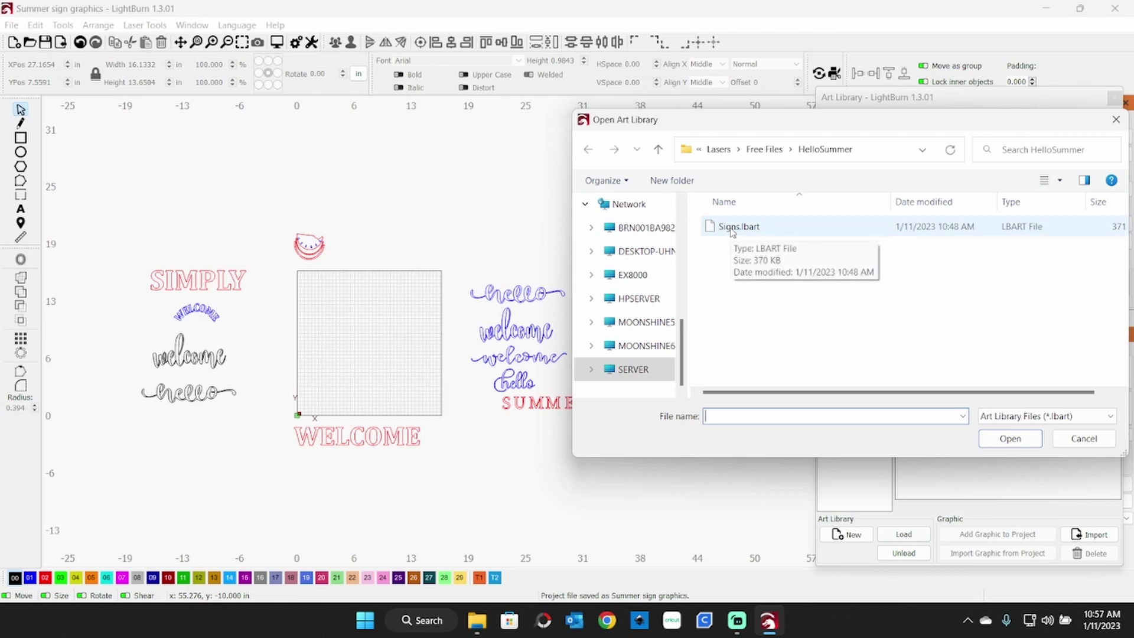
{"action": "double_click", "coordinate": [731, 230]}
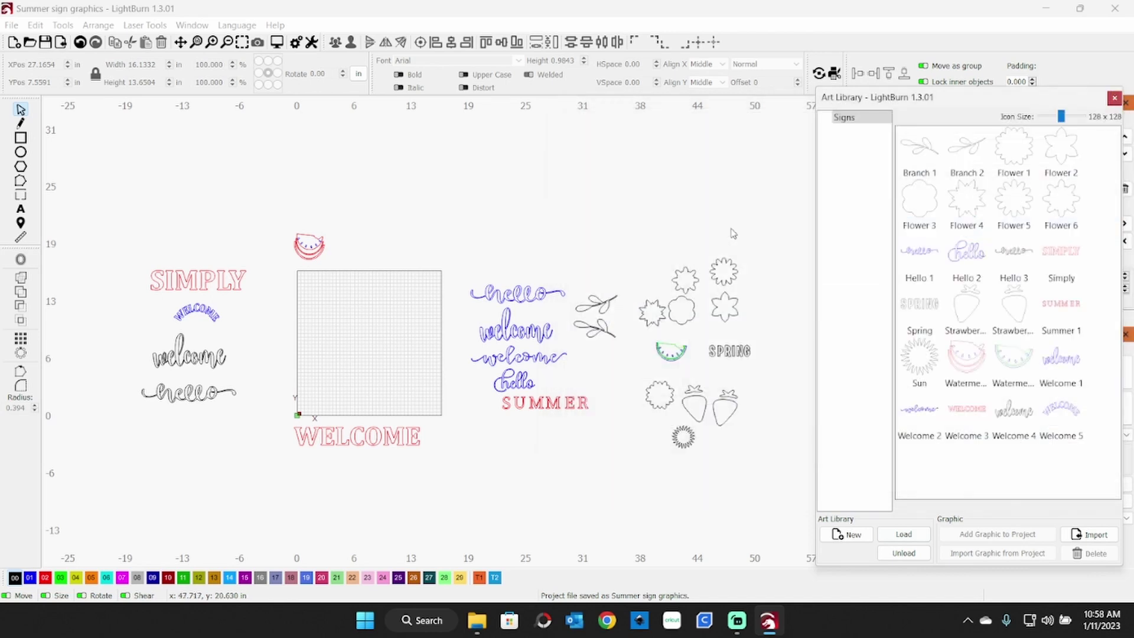
- Add the Sun graphic from the Signs art library to the project at about X 10.4, Y 8.5 in
{"action": "mouse_move", "coordinate": [902, 289]}
{"action": "scroll", "coordinate": [402, 460], "scroll_direction": "up", "scroll_amount": 1}
{"action": "scroll", "coordinate": [402, 461], "scroll_direction": "up", "scroll_amount": 3}
{"action": "scroll", "coordinate": [399, 449], "scroll_direction": "up", "scroll_amount": 2}
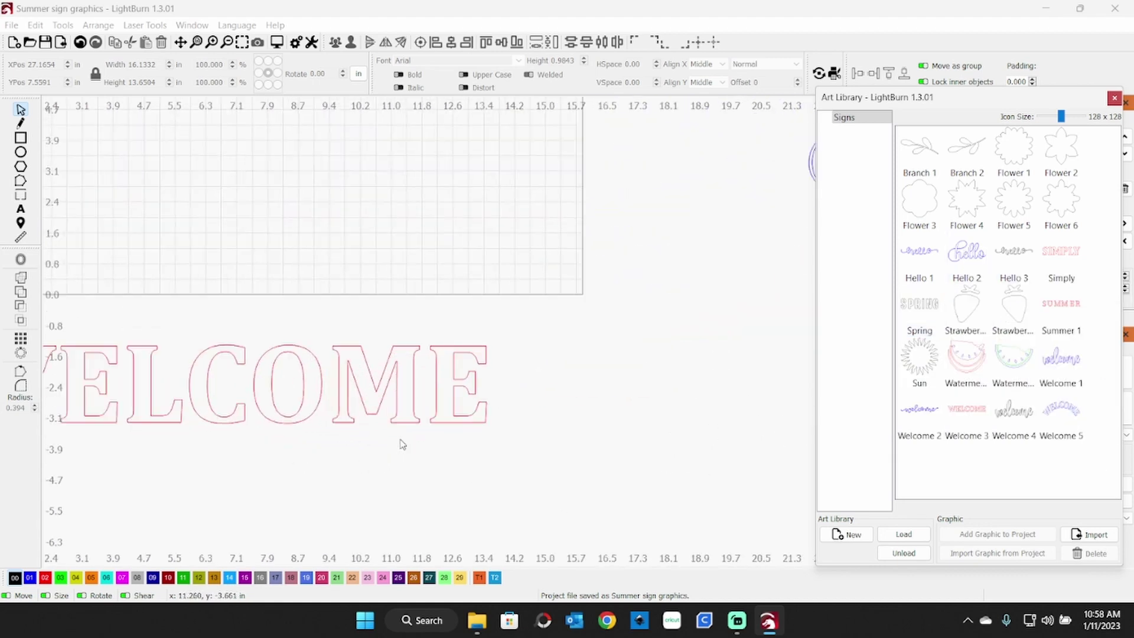
{"action": "left_click_drag", "start_coordinate": [650, 154], "coordinate": [126, 322]}
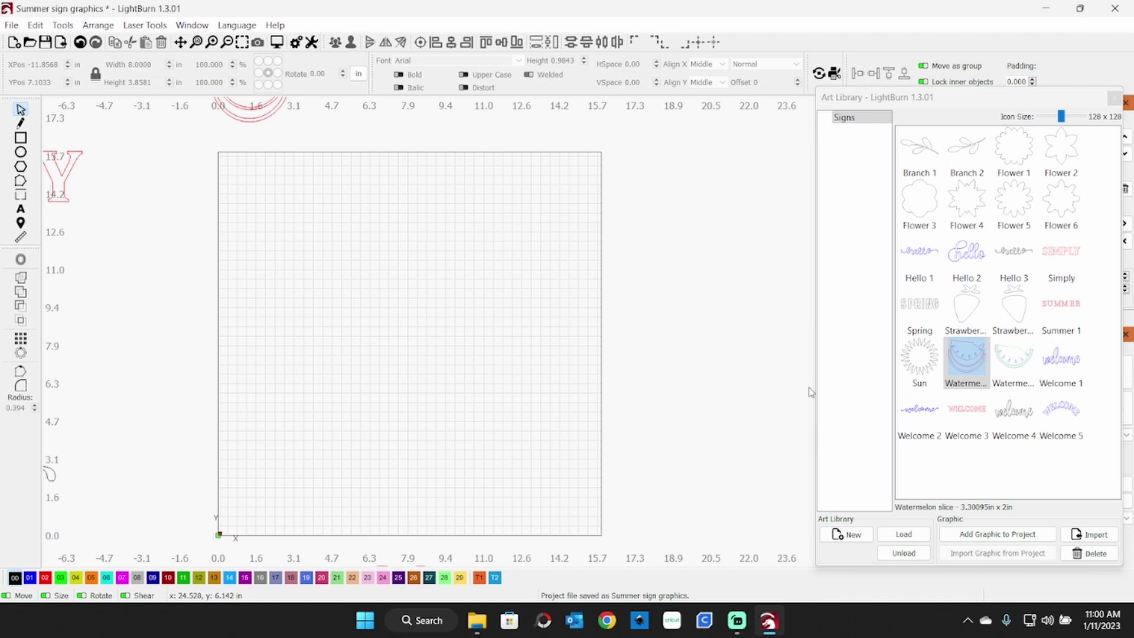
{"action": "left_click", "coordinate": [904, 366]}
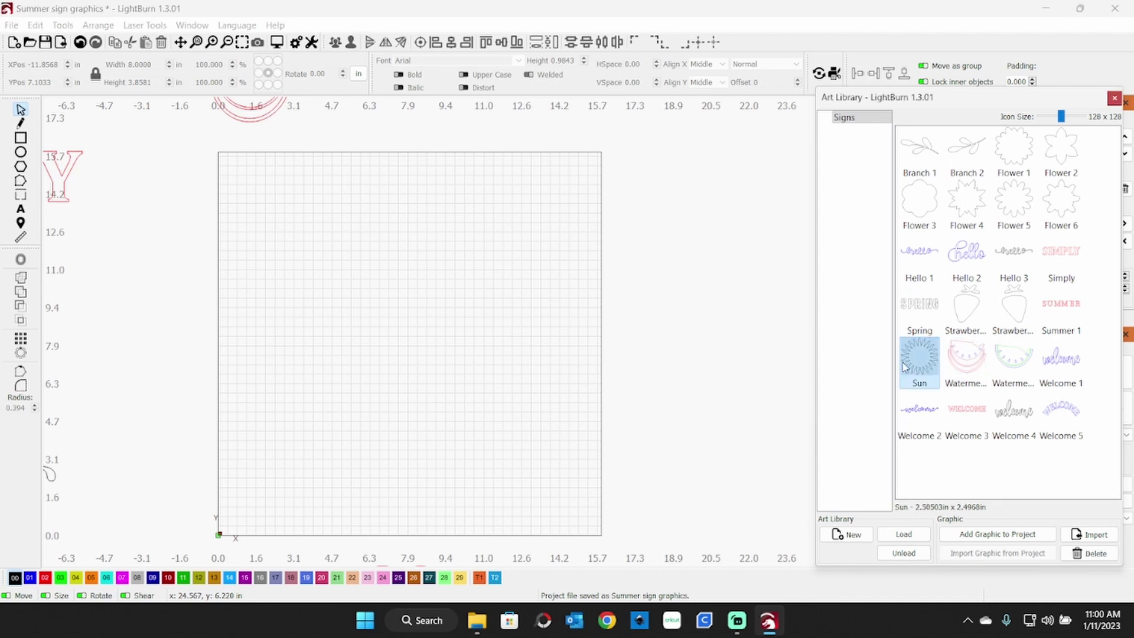
{"action": "left_click", "coordinate": [988, 534]}
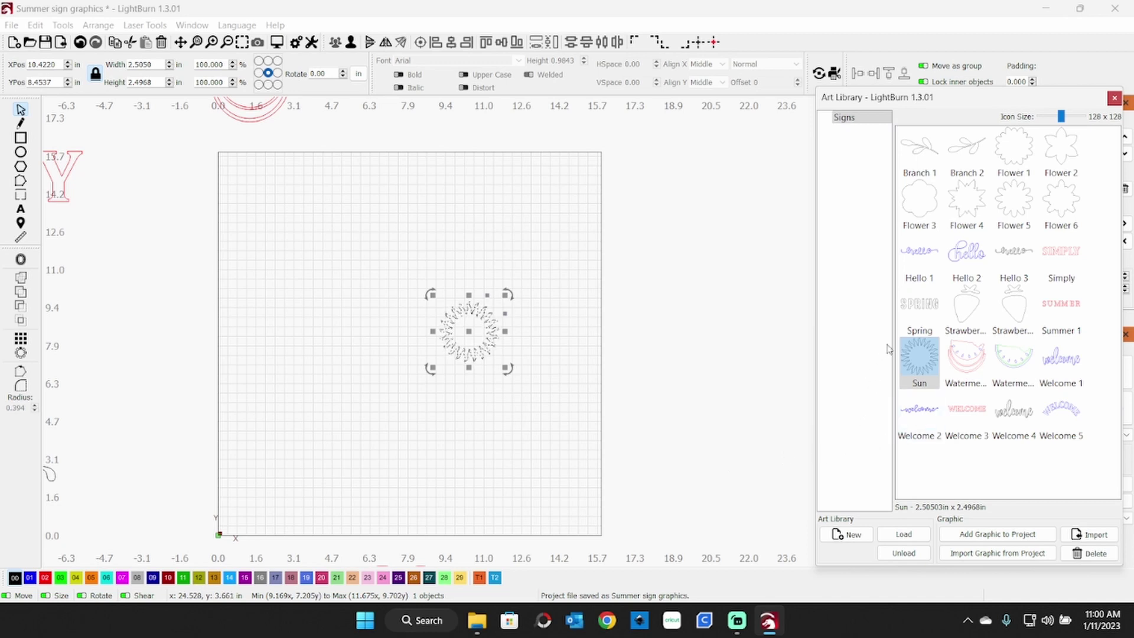
- Add the Strawberry left graphic below the sun and the Spring graphic above it from the Signs library
{"action": "left_click_drag", "start_coordinate": [970, 325], "coordinate": [419, 429]}
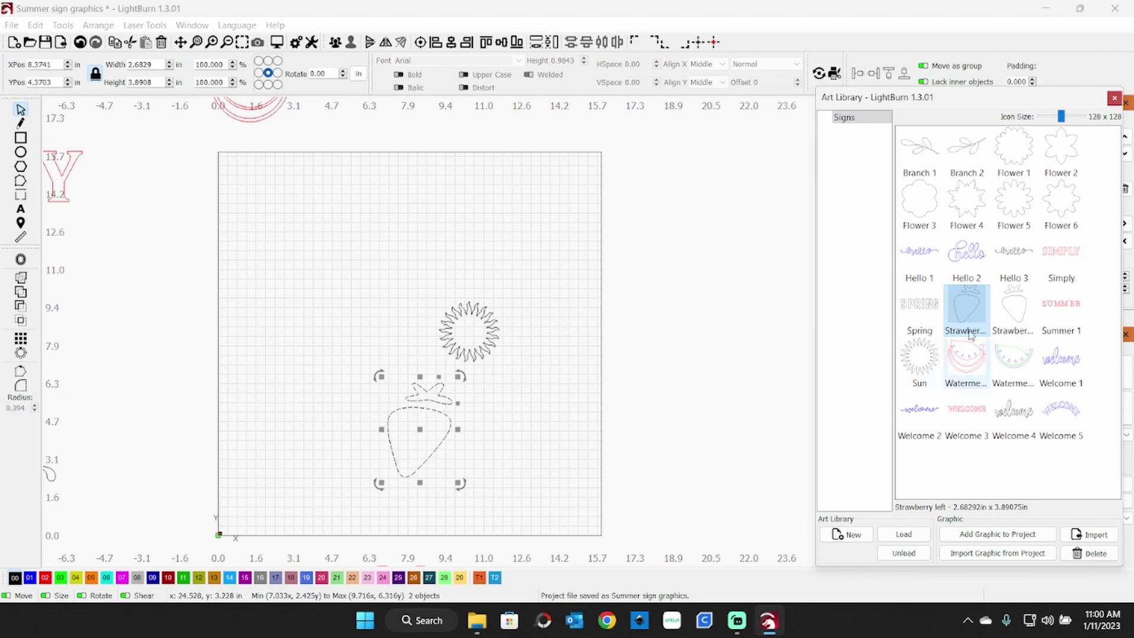
{"action": "left_click", "coordinate": [575, 456]}
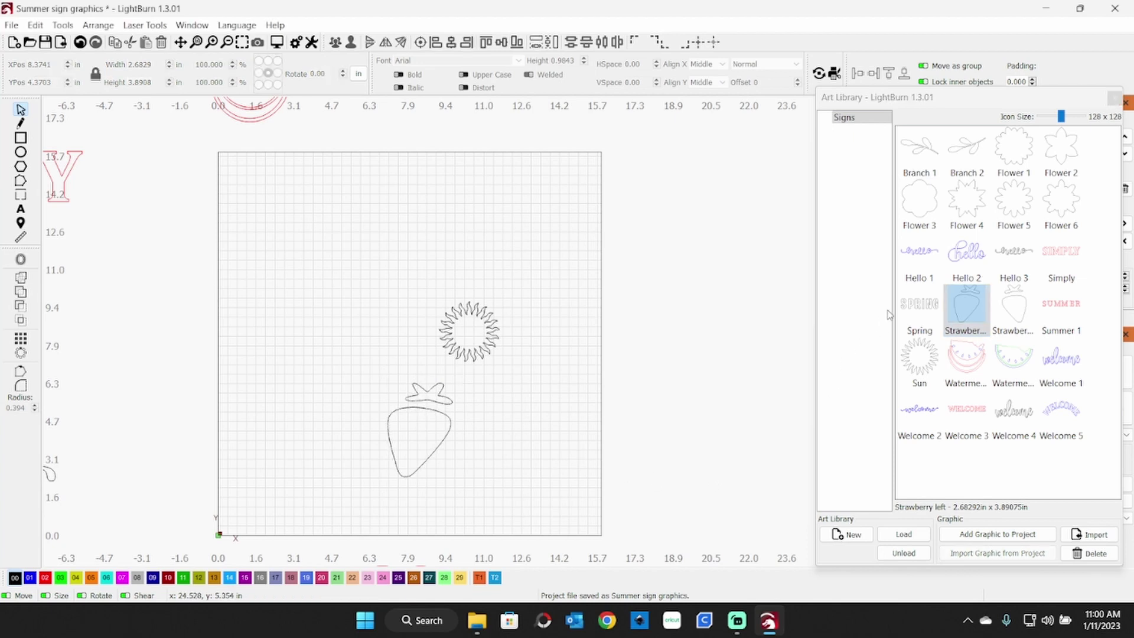
{"action": "left_click_drag", "start_coordinate": [910, 304], "coordinate": [390, 255]}
{"action": "left_click", "coordinate": [286, 357]}
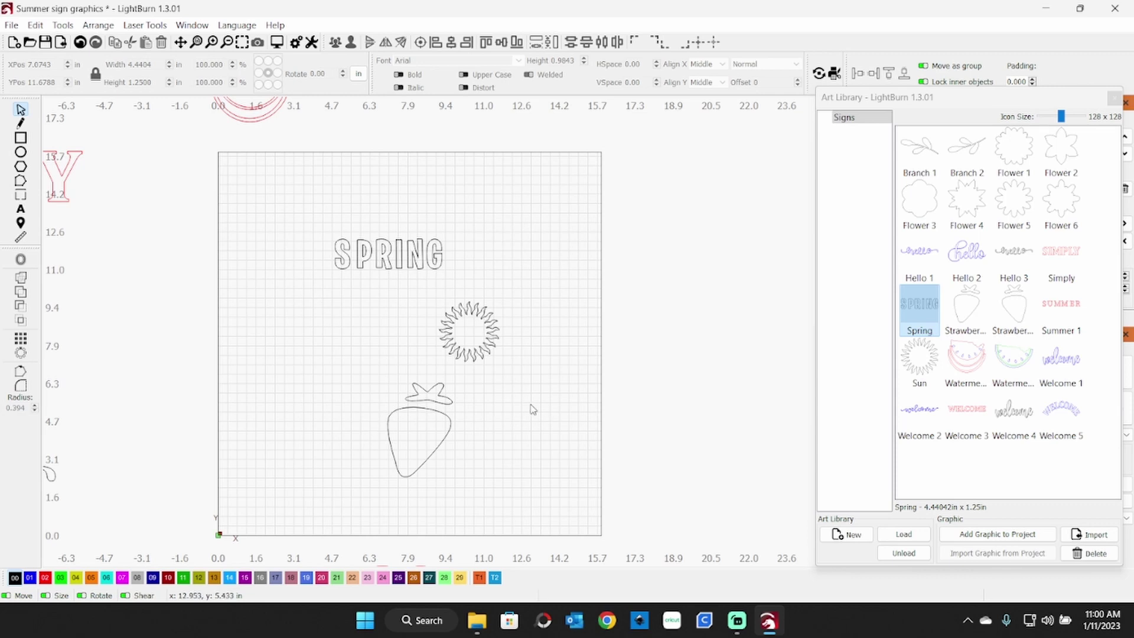
- Delete the strawberry's body and its leafy top from the work area
{"action": "left_click", "coordinate": [451, 421]}
{"action": "key", "text": "Delete"}
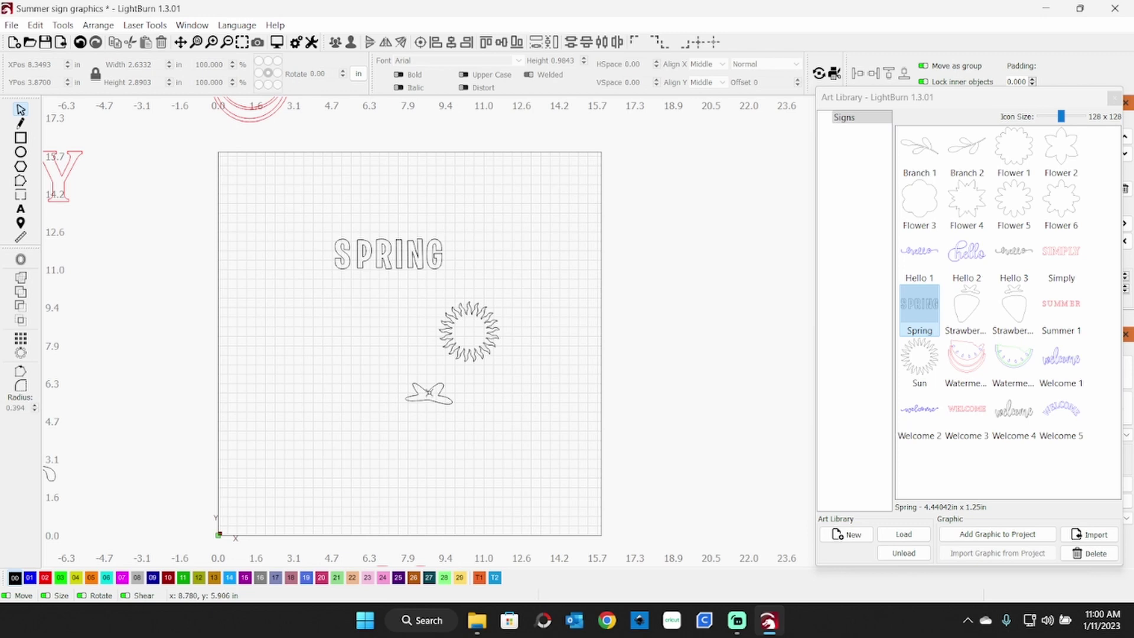
{"action": "left_click", "coordinate": [417, 390]}
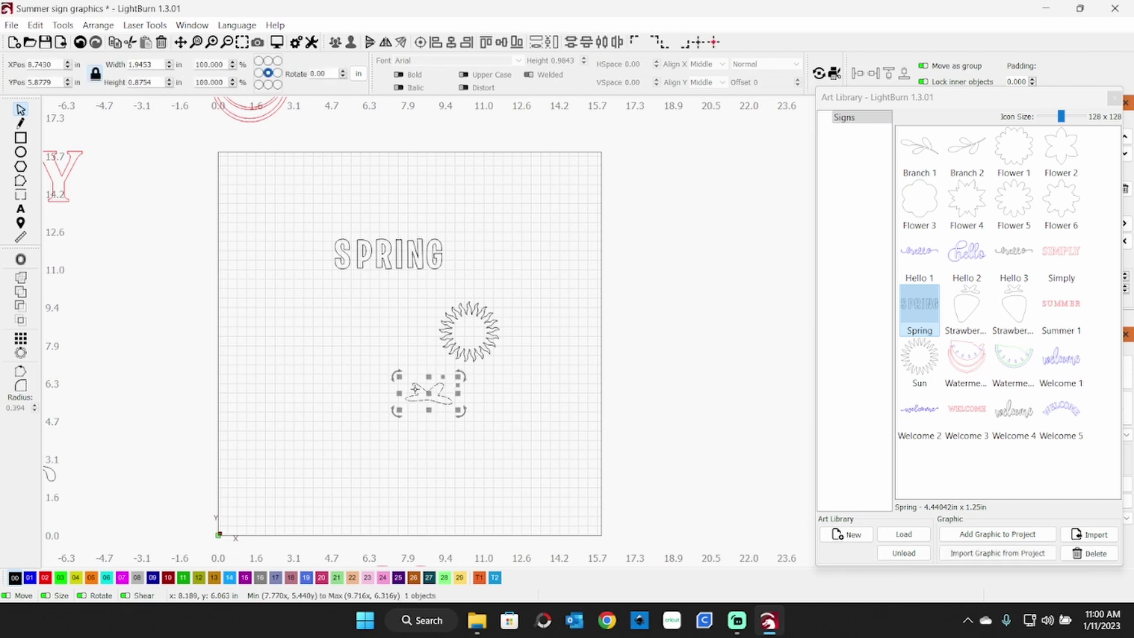
{"action": "key", "text": "Delete"}
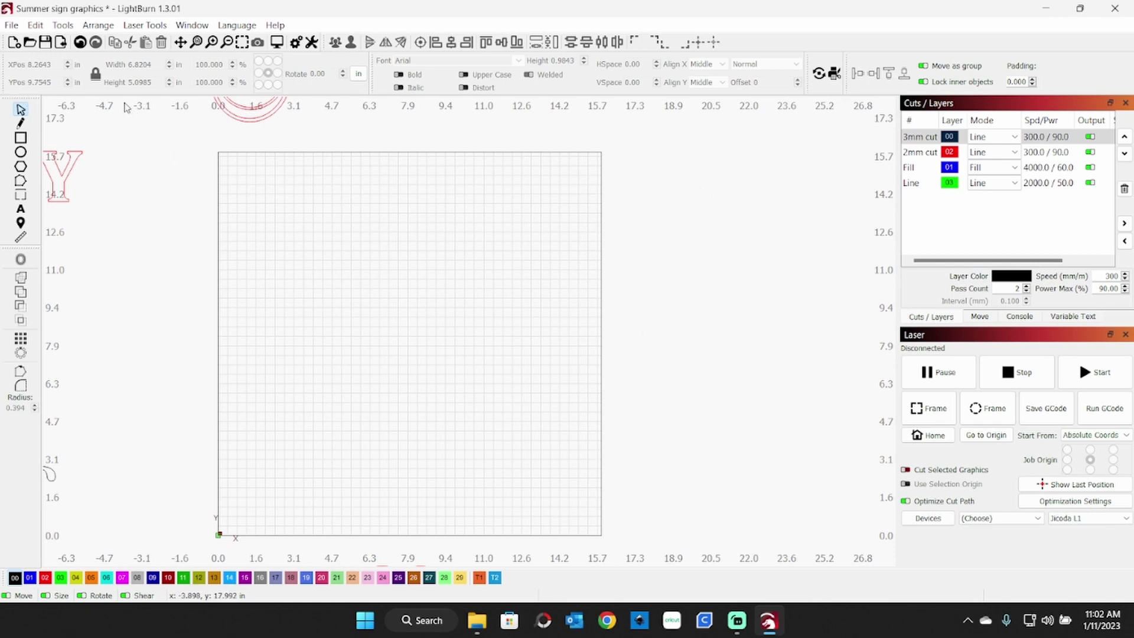
- Open the Art Library and reload the Signs.lbart file from the HelloSummer folder
{"action": "left_click", "coordinate": [181, 28]}
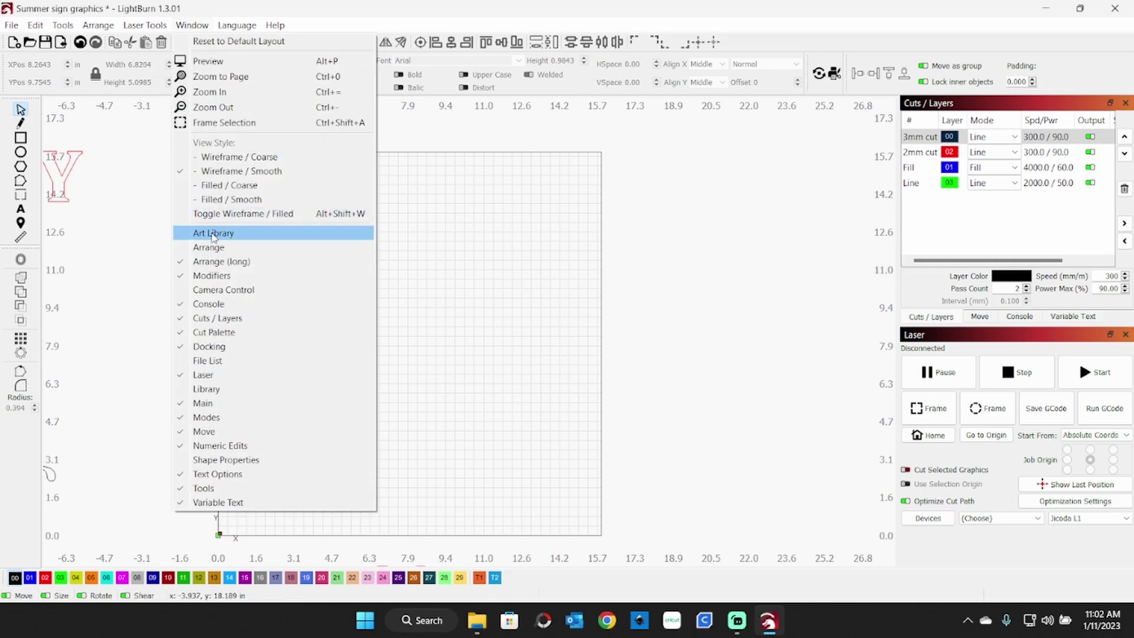
{"action": "left_click", "coordinate": [213, 235]}
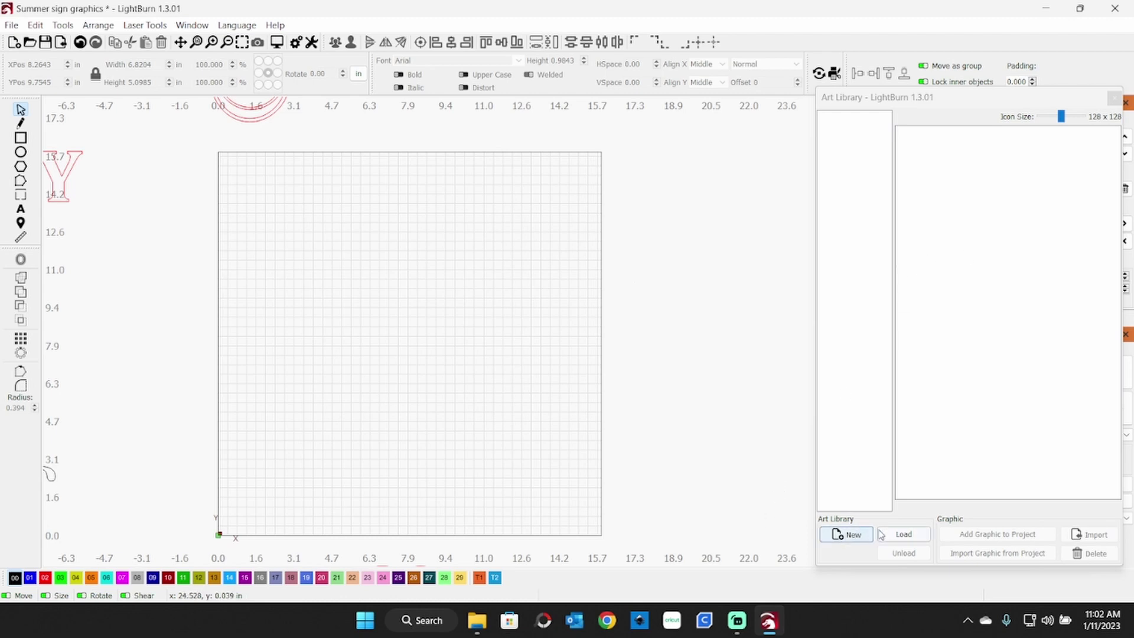
{"action": "left_click", "coordinate": [905, 535]}
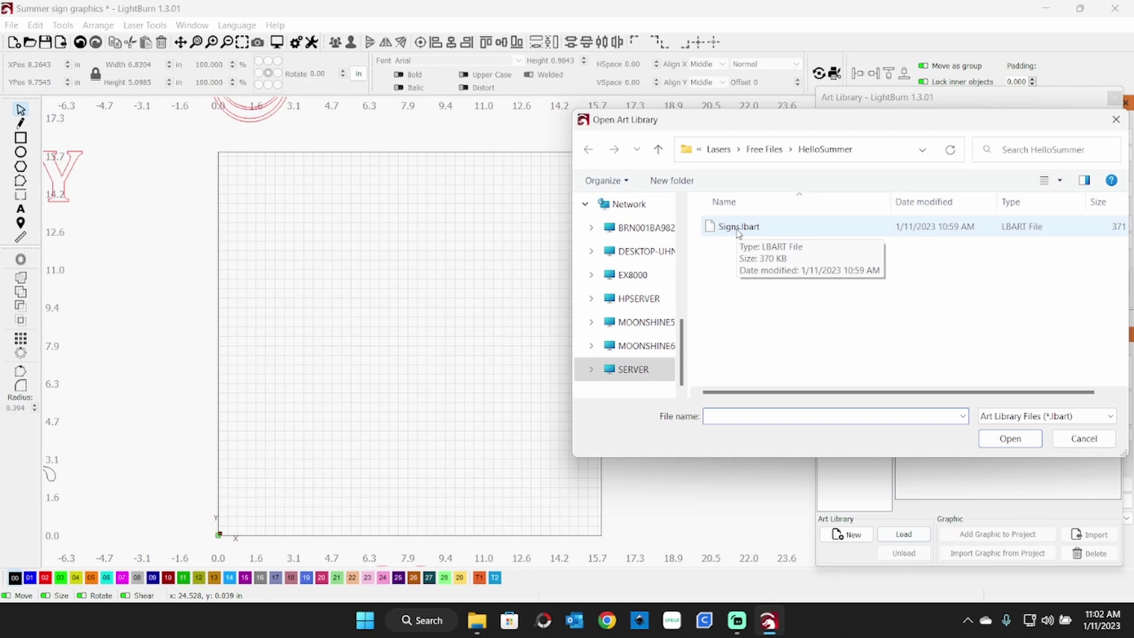
{"action": "left_click", "coordinate": [738, 231]}
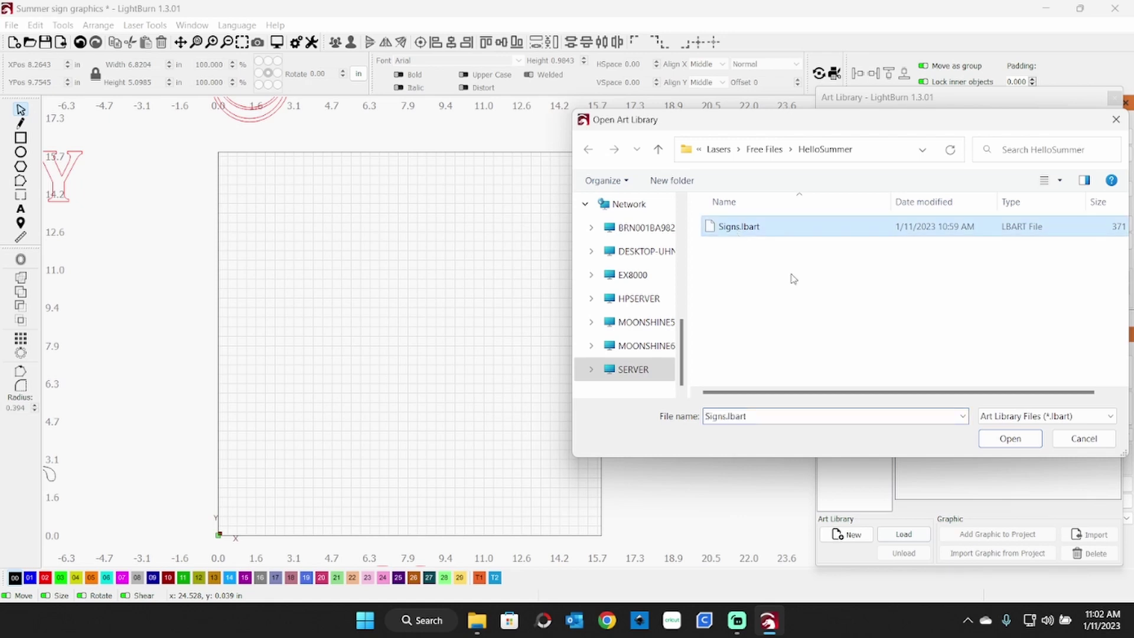
{"action": "left_click", "coordinate": [1008, 438]}
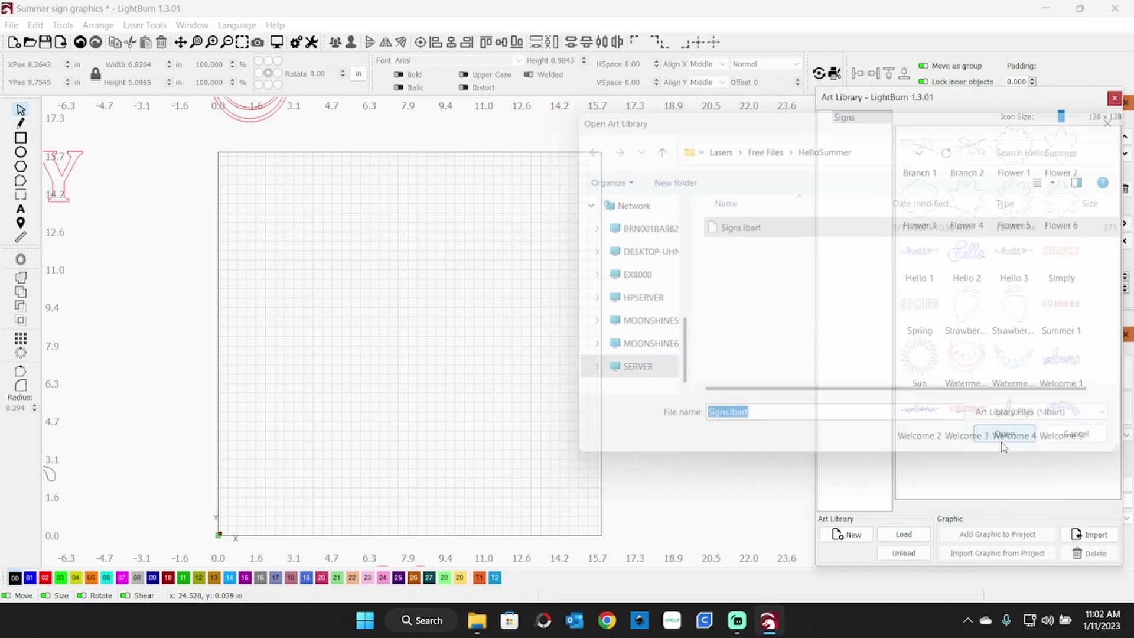
{"action": "mouse_move", "coordinate": [1000, 446]}
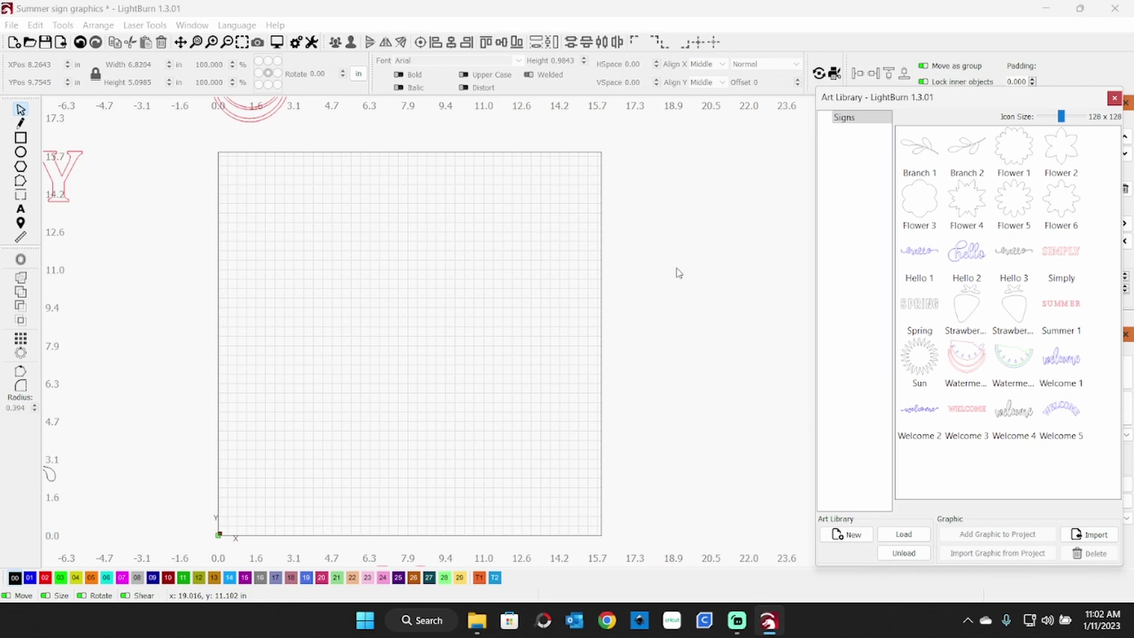
{"action": "scroll", "coordinate": [679, 273], "scroll_direction": "down", "scroll_amount": 5}
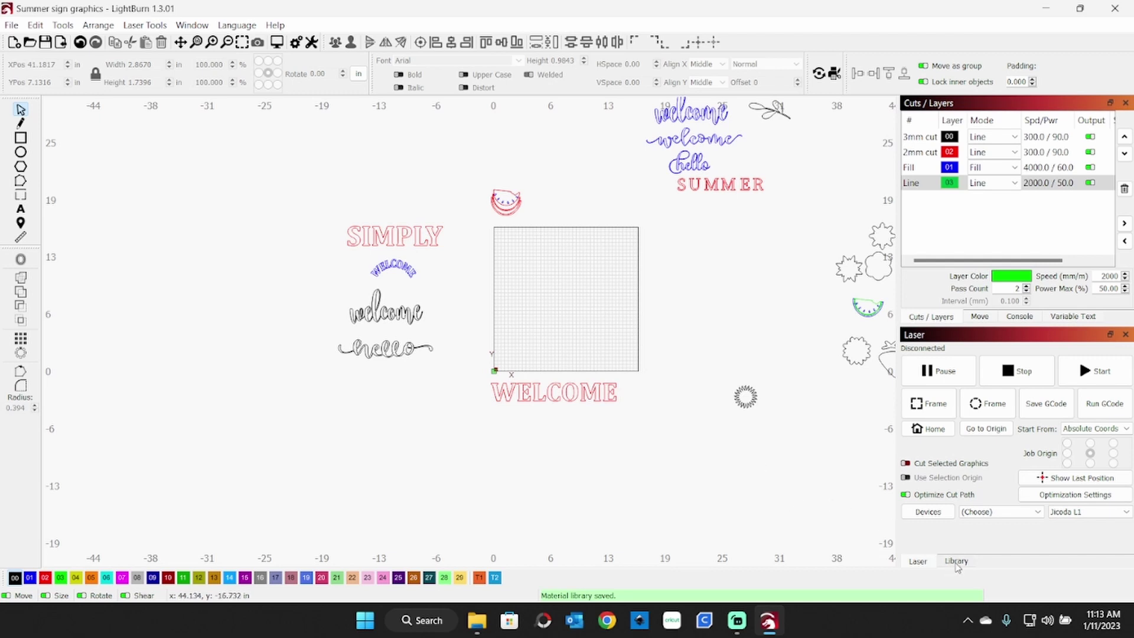
- Show the material Library and load the Sign Package.clb cut library from the HelloSummer folder
{"action": "left_click", "coordinate": [956, 562]}
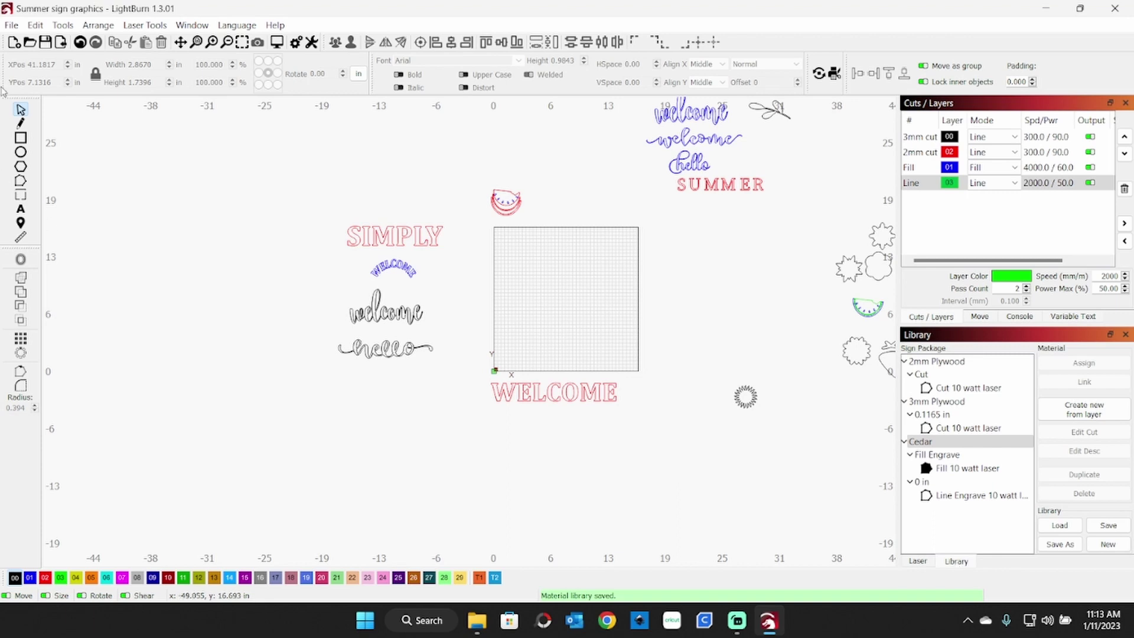
{"action": "left_click", "coordinate": [192, 25]}
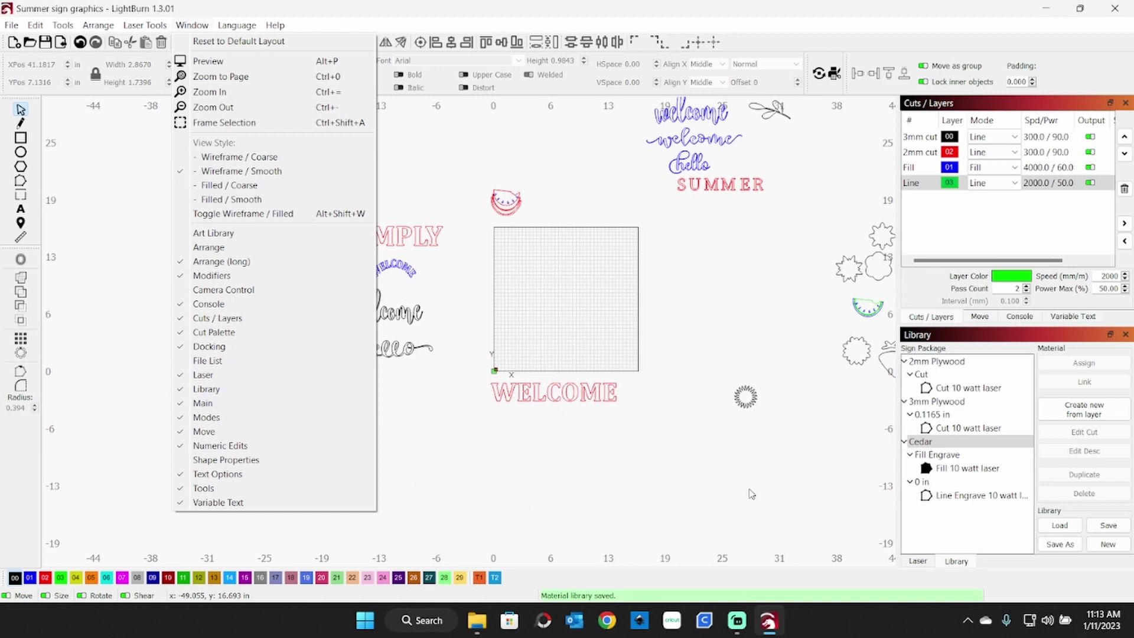
{"action": "left_click", "coordinate": [751, 494]}
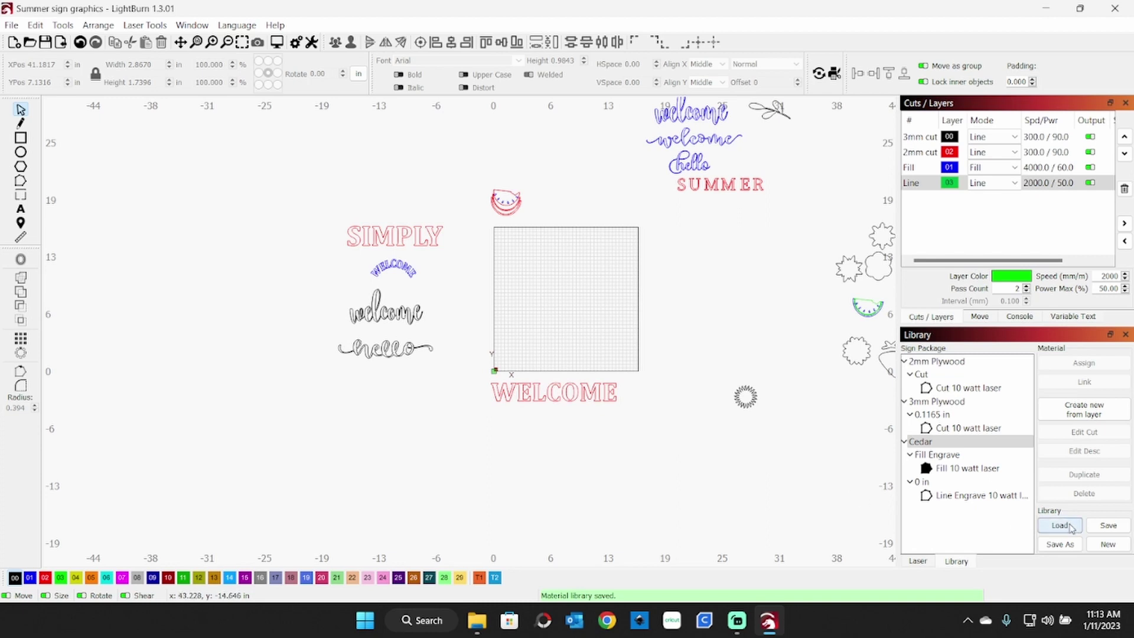
{"action": "left_click", "coordinate": [1060, 525]}
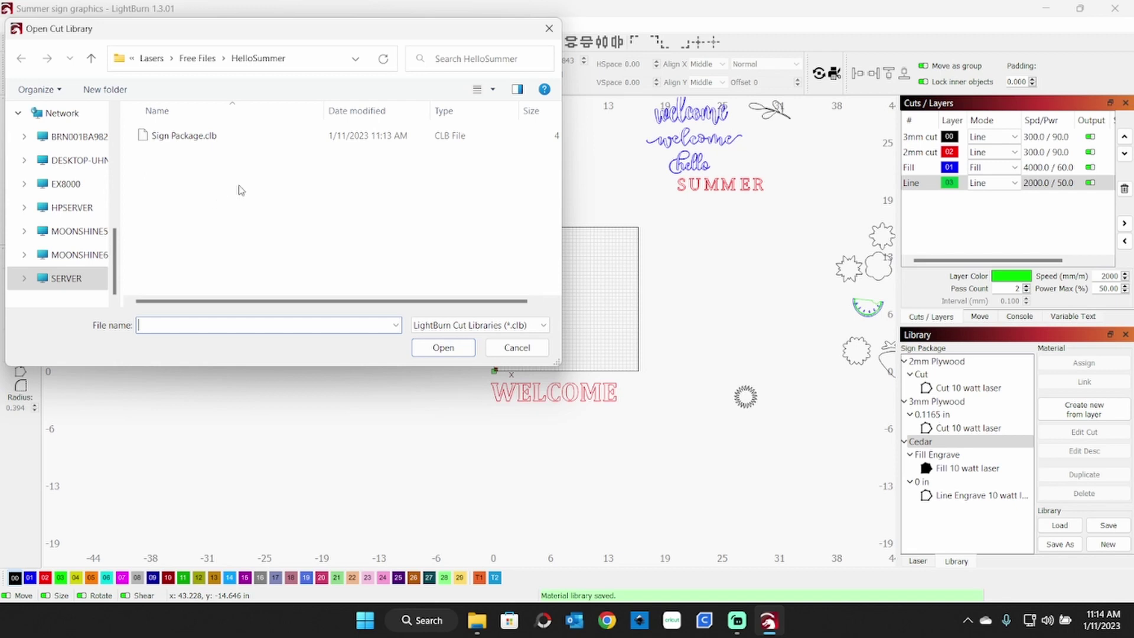
{"action": "left_click", "coordinate": [187, 142]}
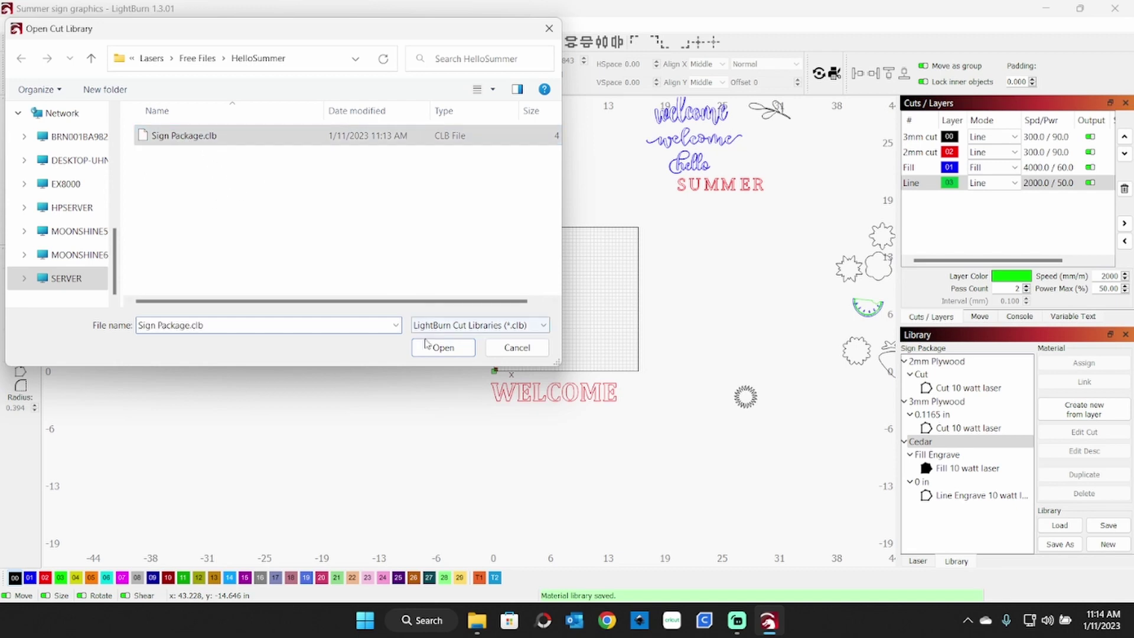
{"action": "left_click", "coordinate": [443, 347]}
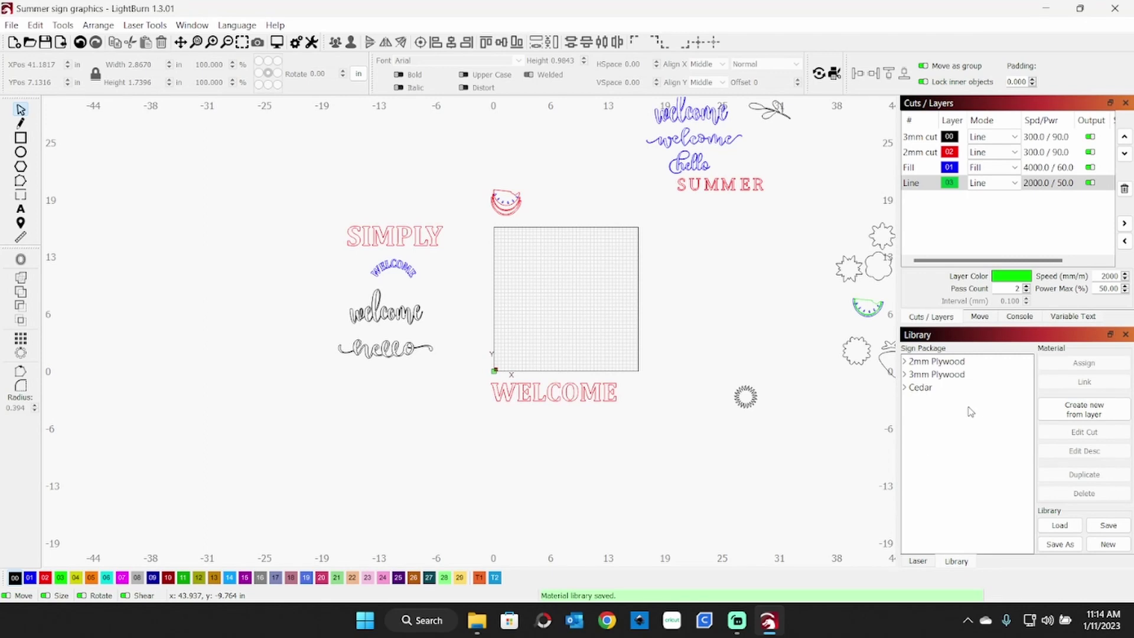
- Expand the 2mm Plywood, 3mm Plywood and Cedar materials in the Sign Package library to examine their laser settings
{"action": "left_click", "coordinate": [904, 361]}
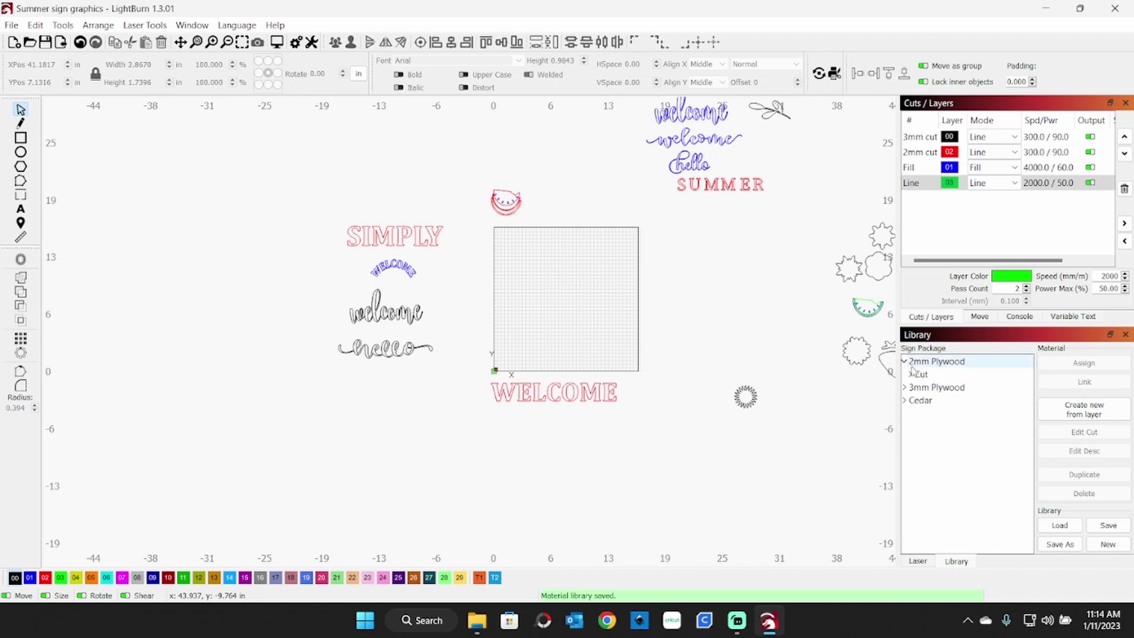
{"action": "left_click", "coordinate": [911, 374]}
{"action": "left_click", "coordinate": [905, 402]}
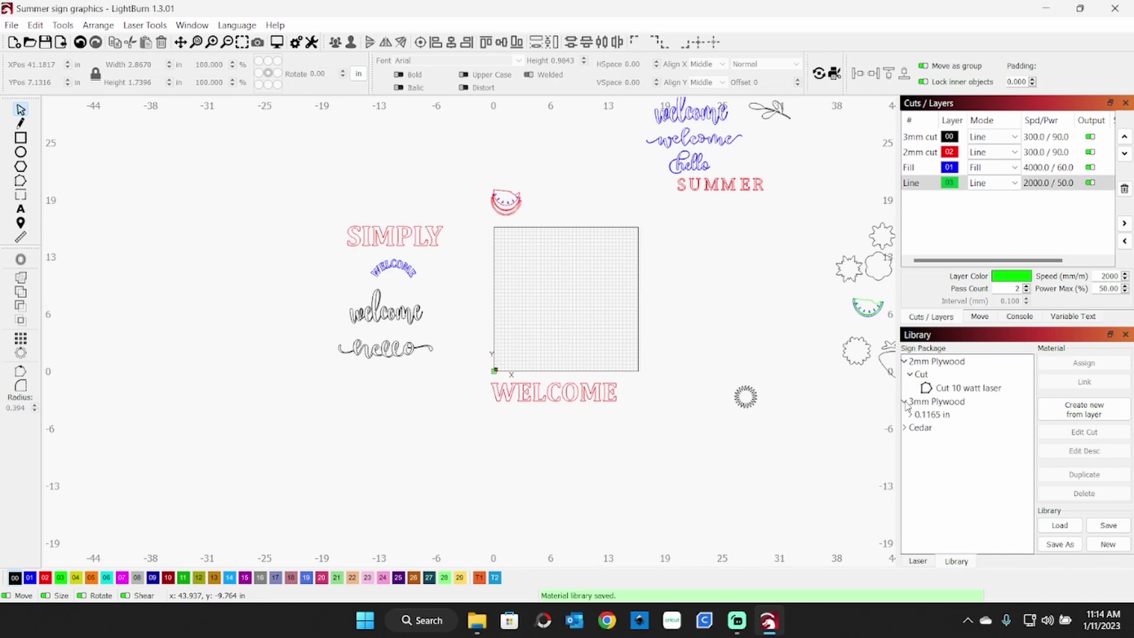
{"action": "left_click", "coordinate": [910, 414]}
{"action": "left_click", "coordinate": [905, 443]}
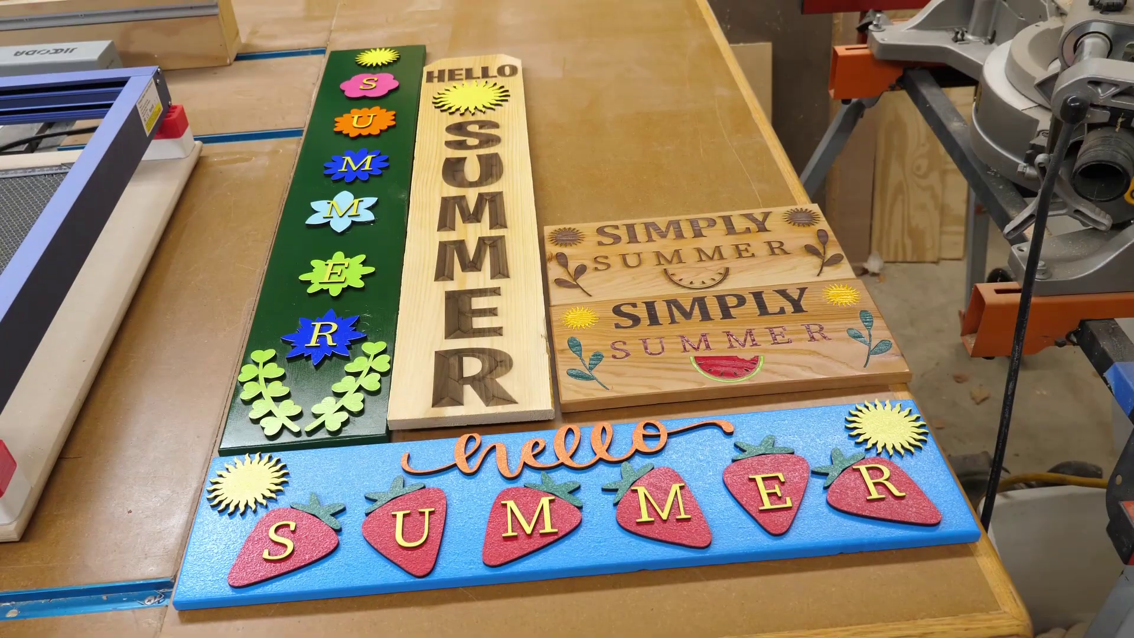